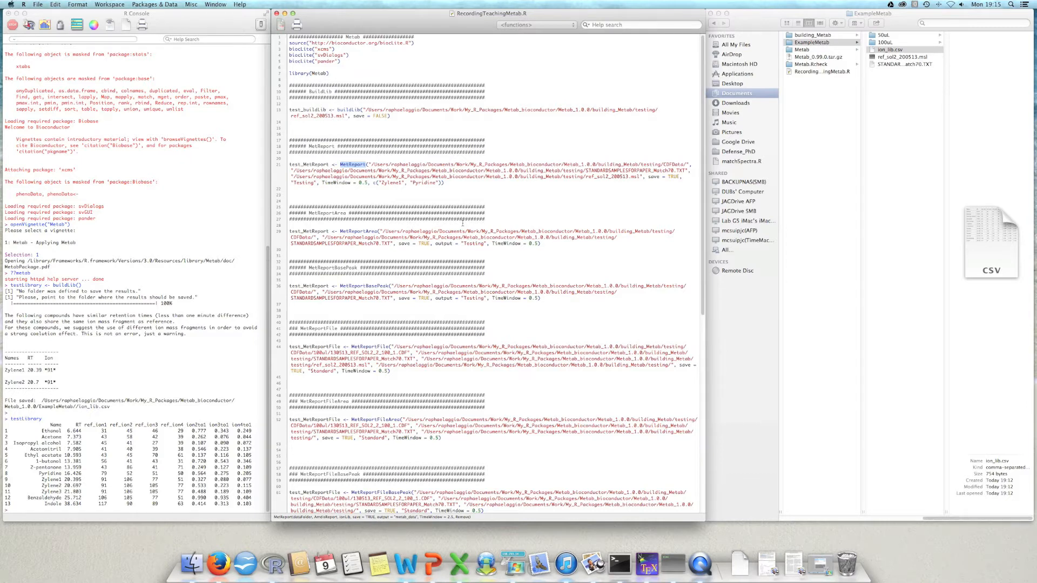
Step: Run testReport <- MetReport() in the R console without arguments
left_click(342, 171)
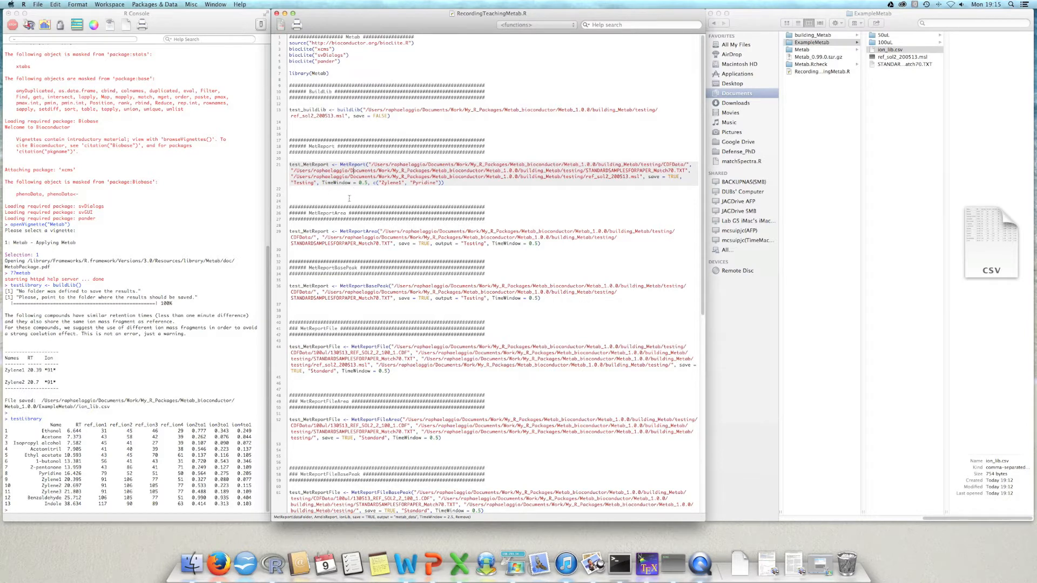
key("super+0")
type("testReport <-")
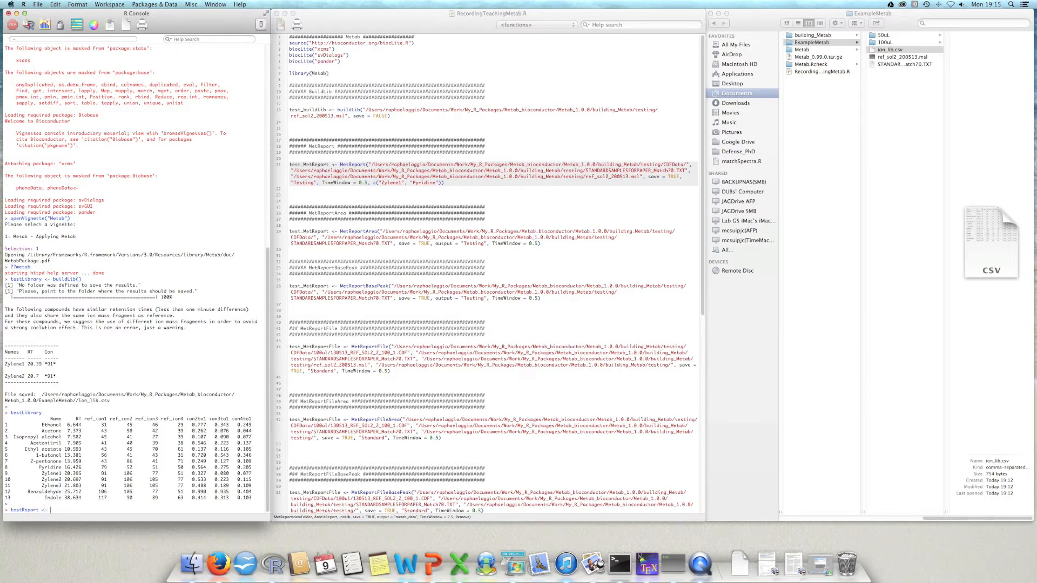
type(" MetReport(")
key("Return")
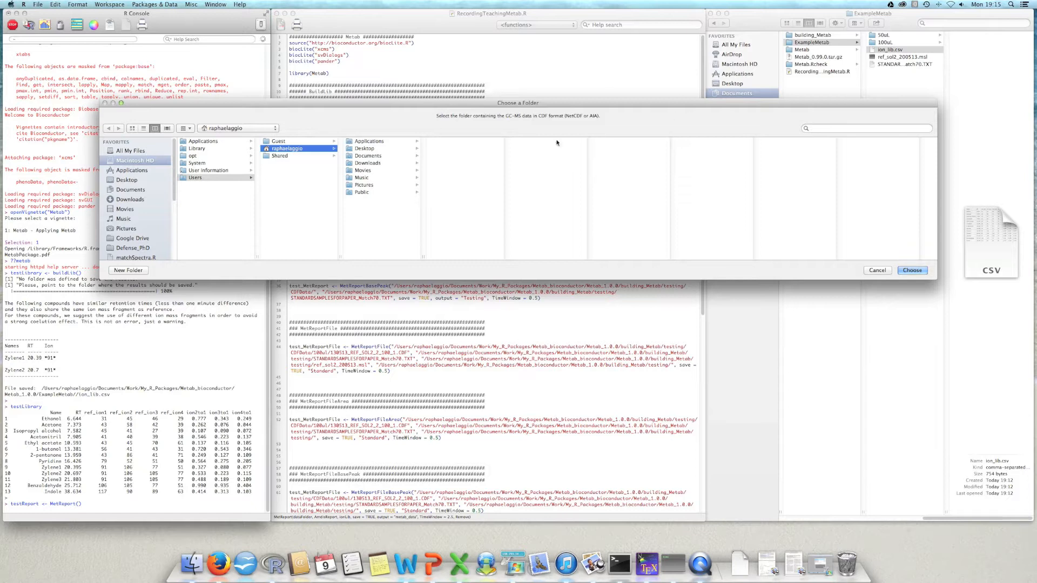
Step: Choose Documents/Work/My_R_Packages/Metab_bioconductor/Metab_1.0.0/ExampleMetab as the folder containing the GC-MS data in CDF format
left_click(367, 157)
left_click(444, 178)
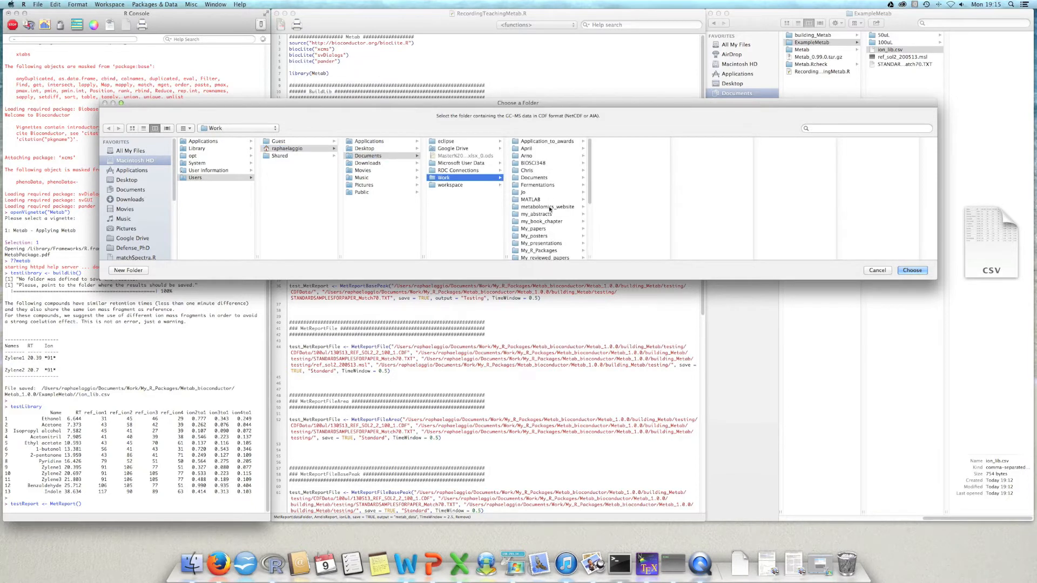
left_click(545, 251)
left_click(635, 149)
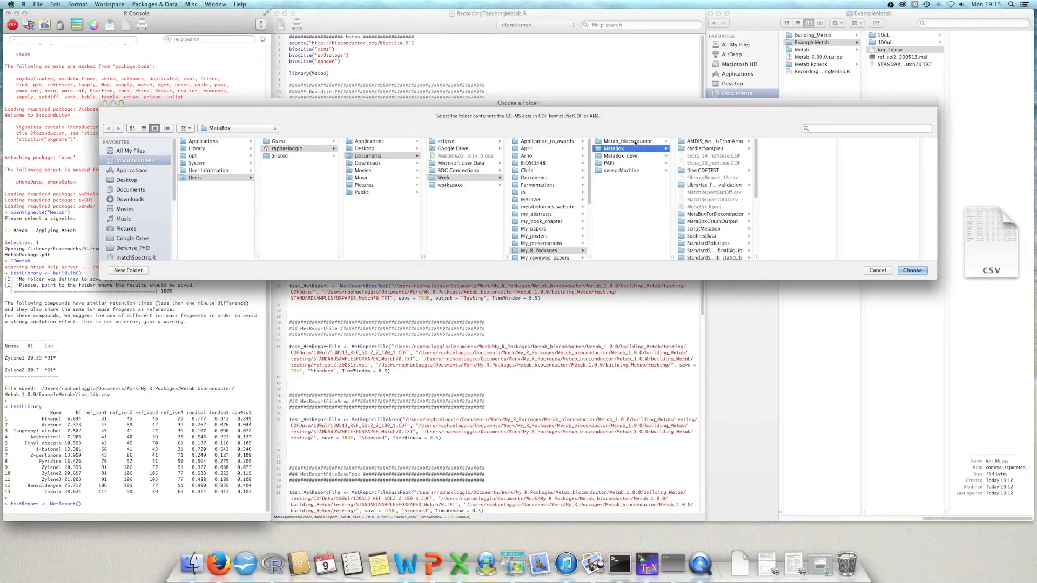
left_click(636, 141)
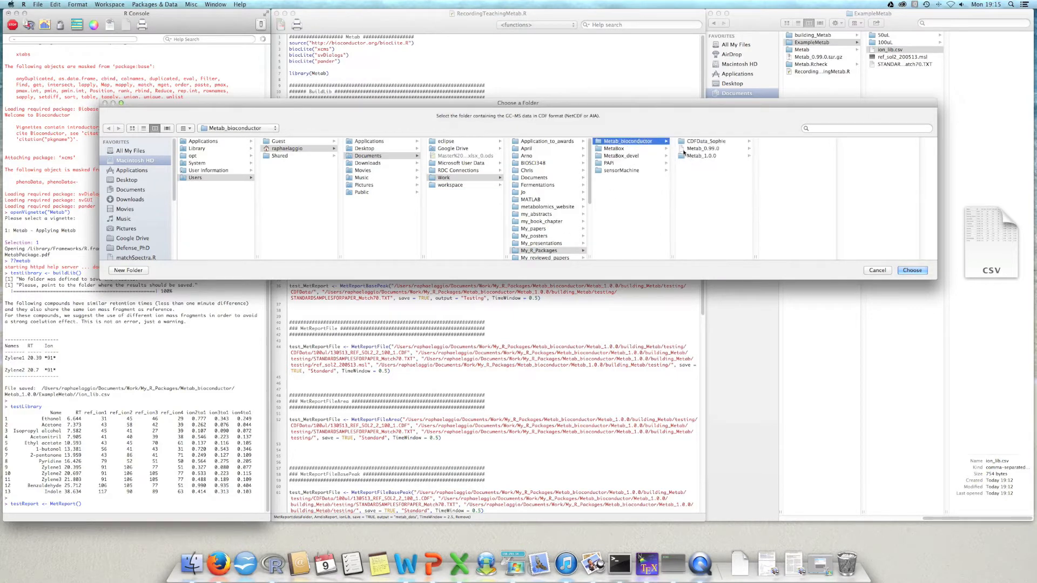
left_click(697, 156)
left_click(785, 149)
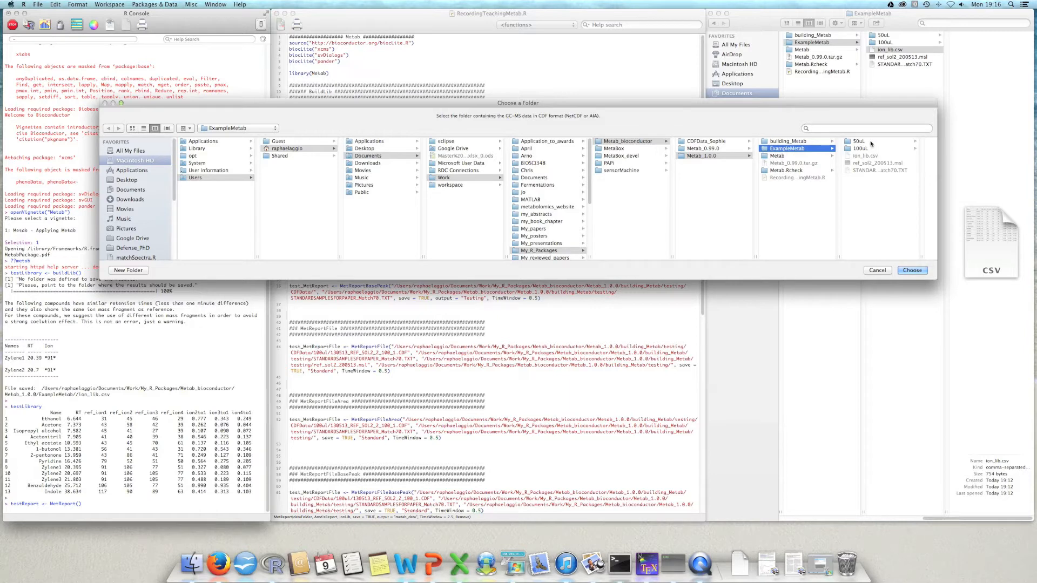
key("Up")
left_click(803, 149)
left_click(910, 274)
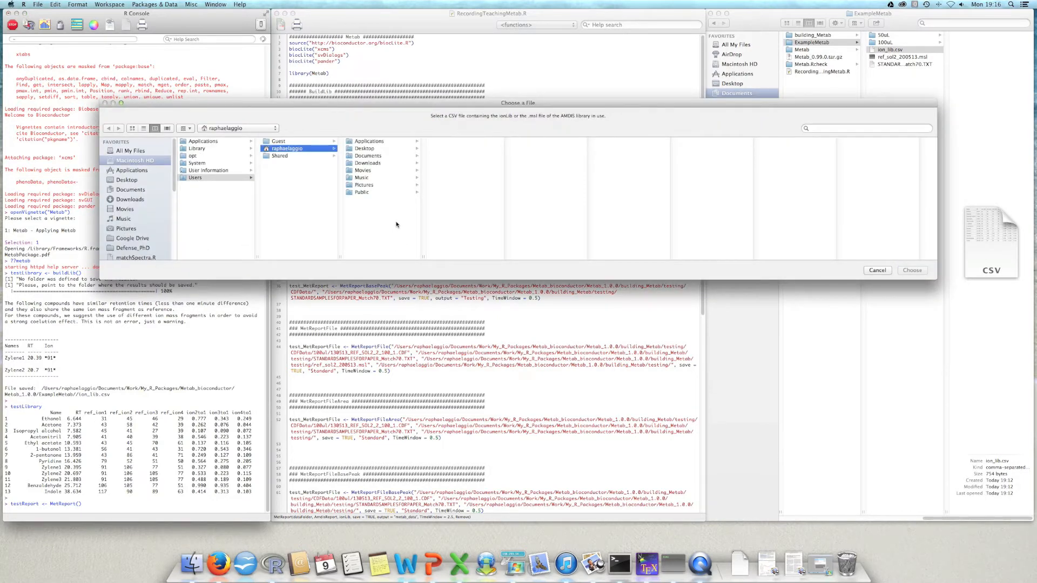
Step: Choose ref_sol2_200513.msl from Documents/Work/My_R_Packages/Metab_bioconductor/Metab_1.0.0/ExampleMetab as the AMDIS library file
left_click(378, 157)
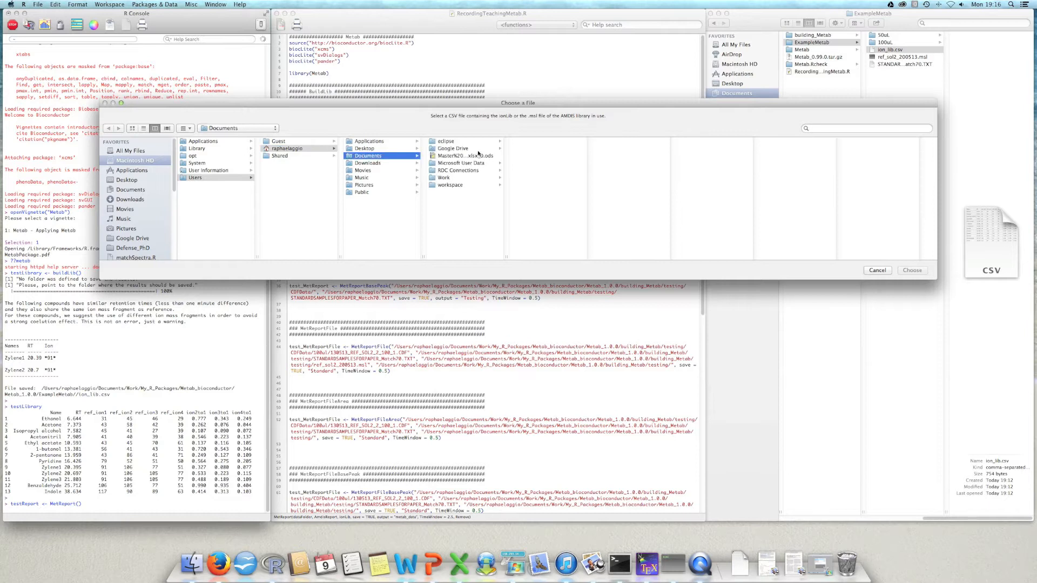
left_click(468, 178)
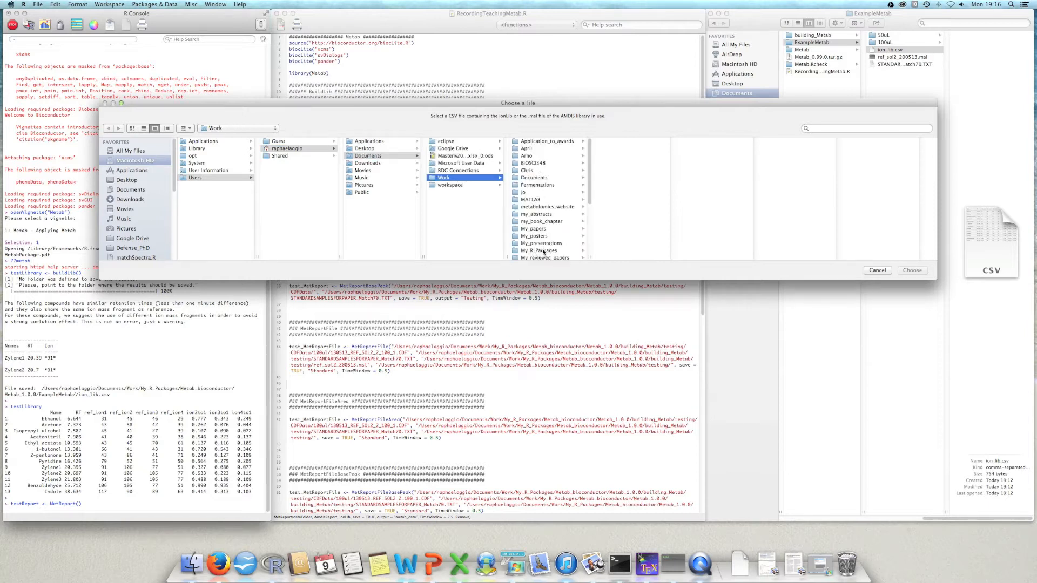
left_click(544, 250)
left_click(641, 140)
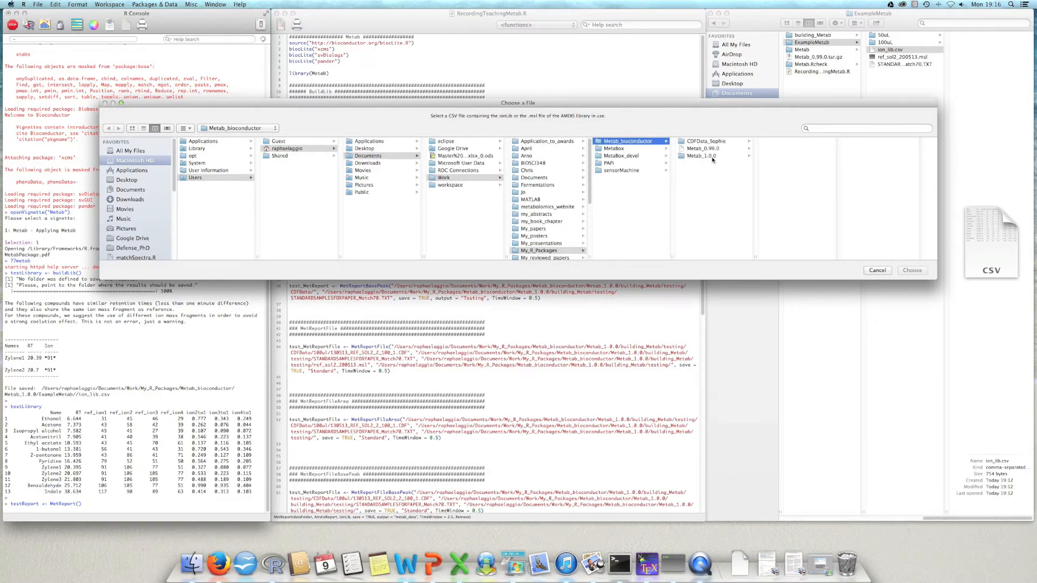
left_click(712, 158)
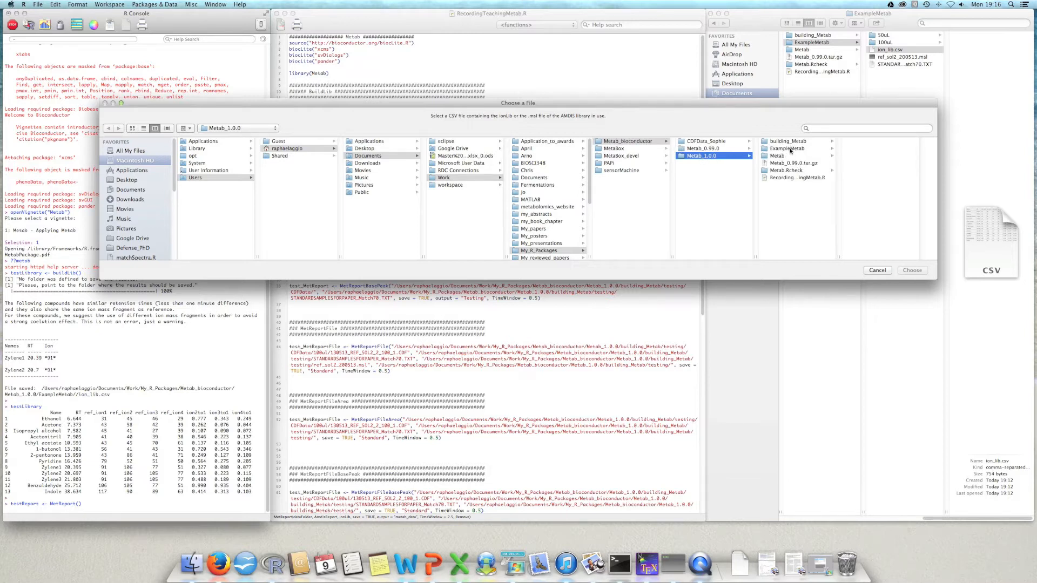
left_click(788, 149)
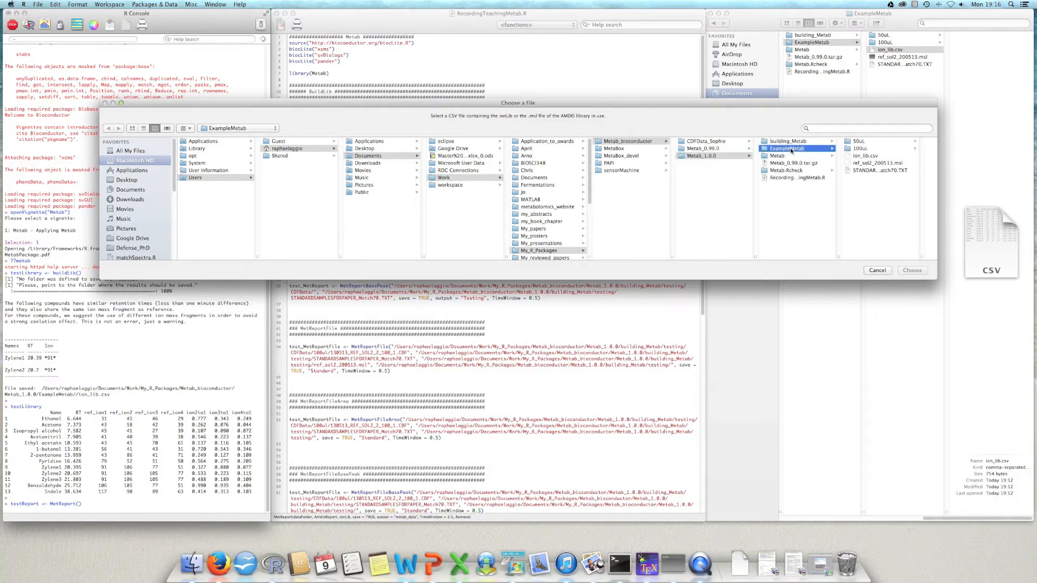
left_click(879, 163)
left_click(915, 271)
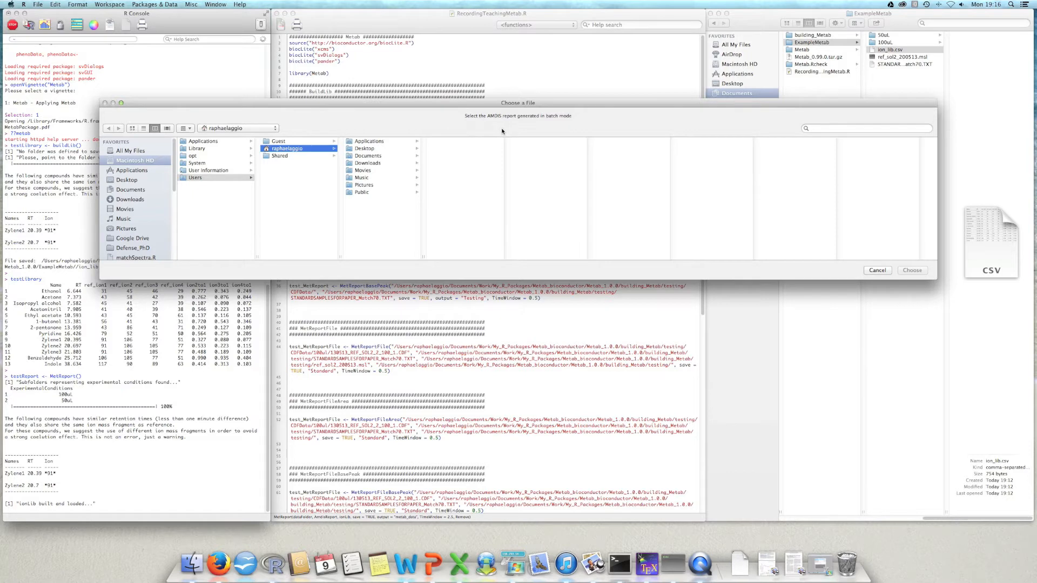
Step: Preview STANDARDSAMPLESFORPAPER_Match70.TXT in the Metab_1.0.0/ExampleMetab folder and choose it as the AMDIS batch report
left_click(369, 157)
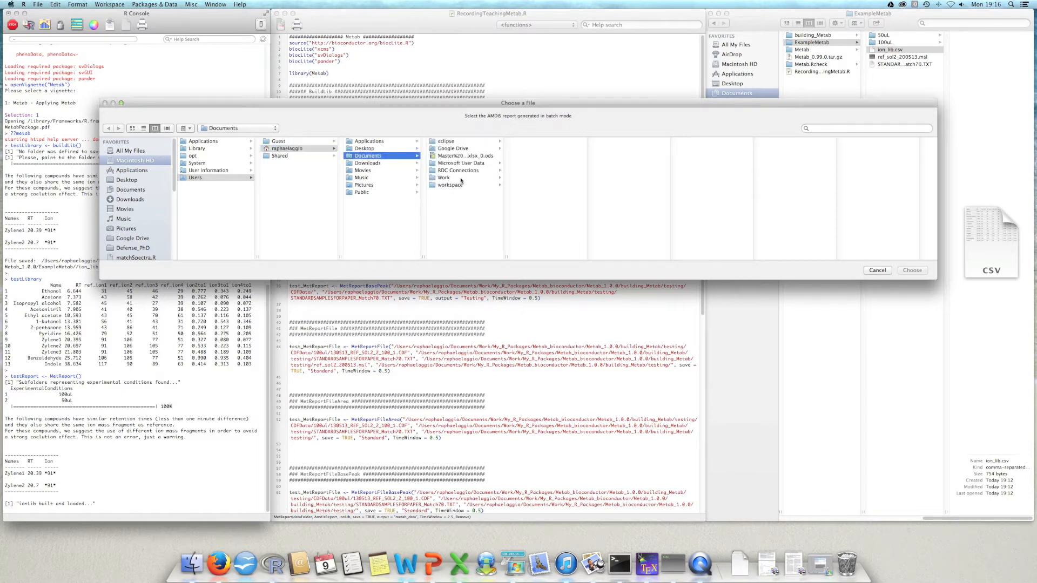
left_click(462, 182)
left_click(553, 249)
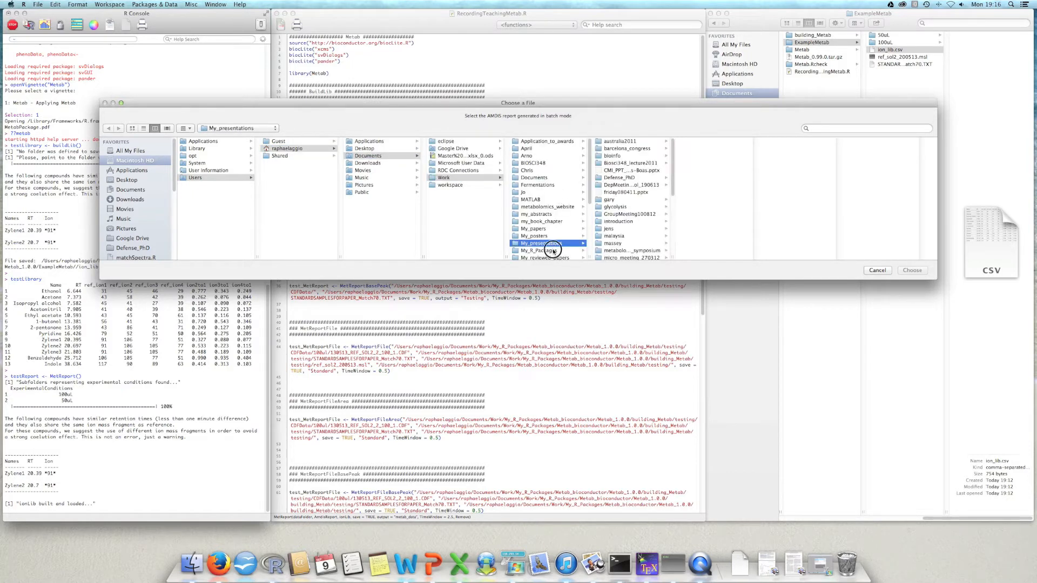
left_click(624, 143)
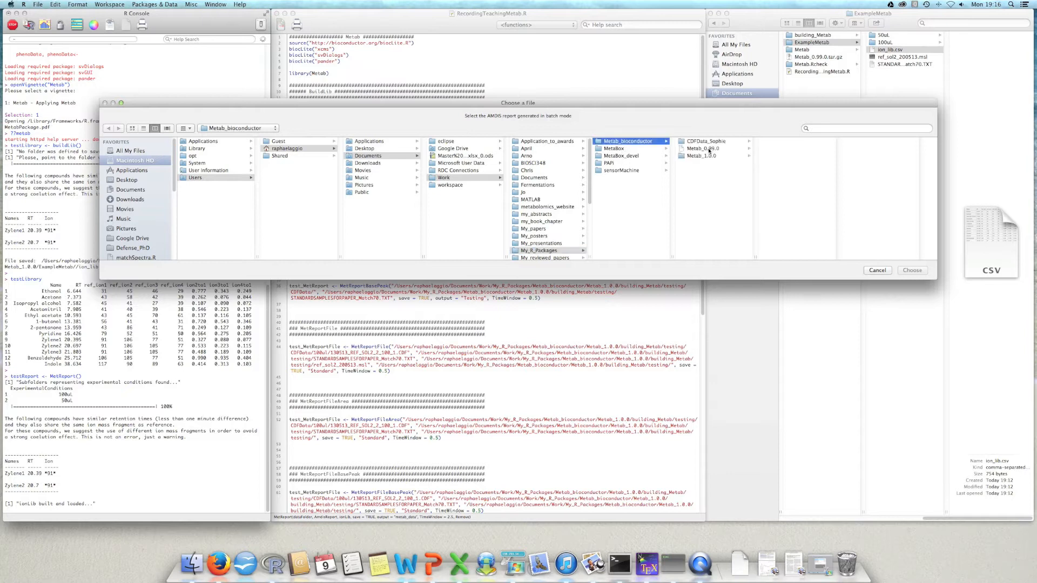
left_click(708, 157)
left_click(786, 149)
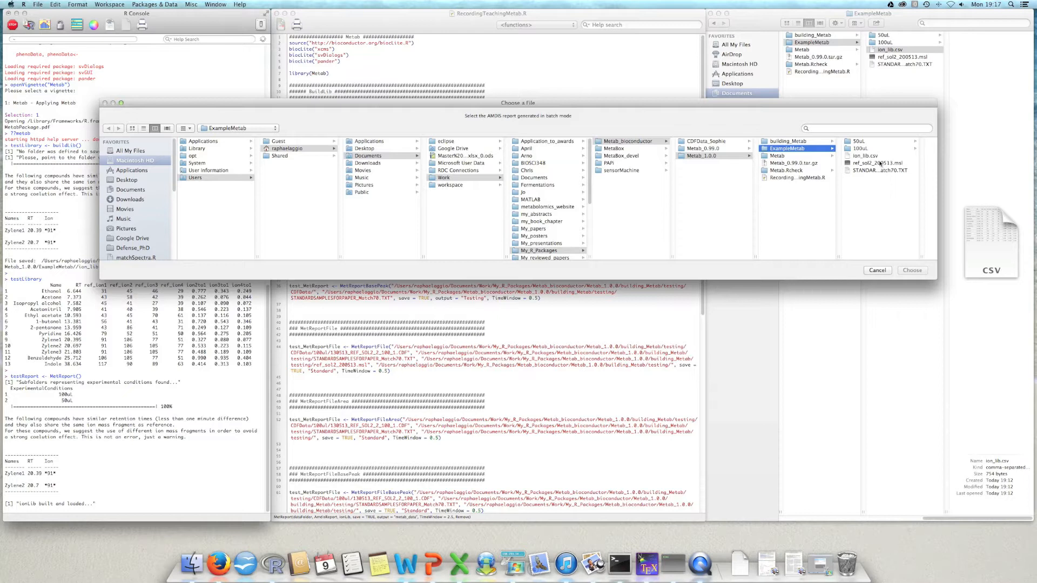
left_click(879, 170)
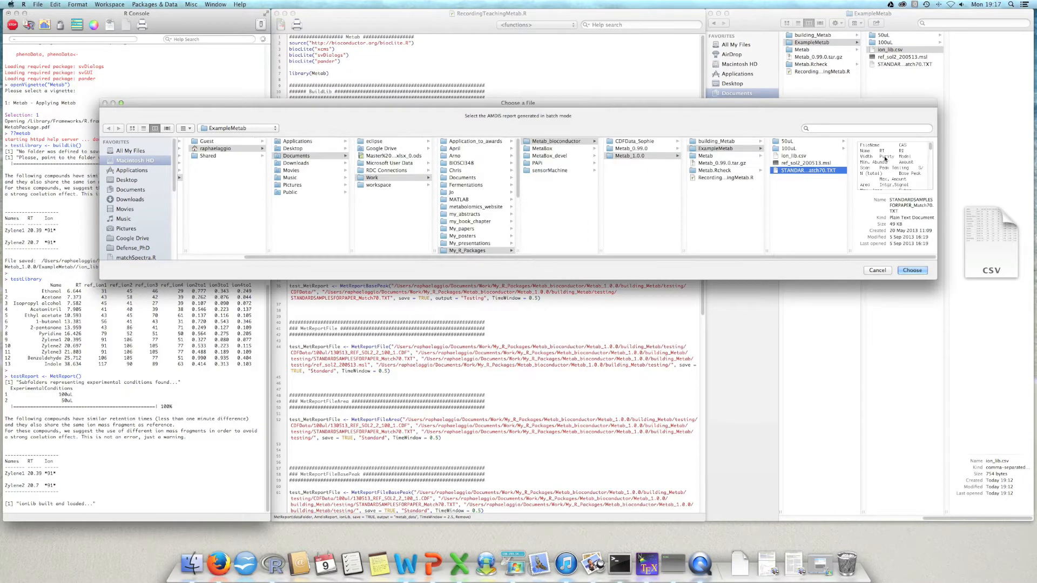
key("space")
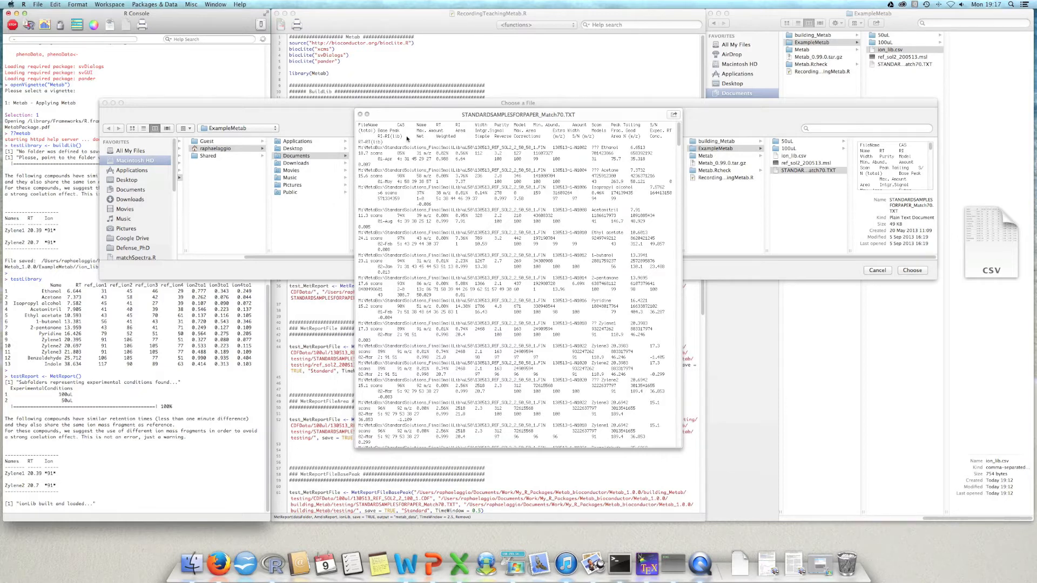
left_click(360, 115)
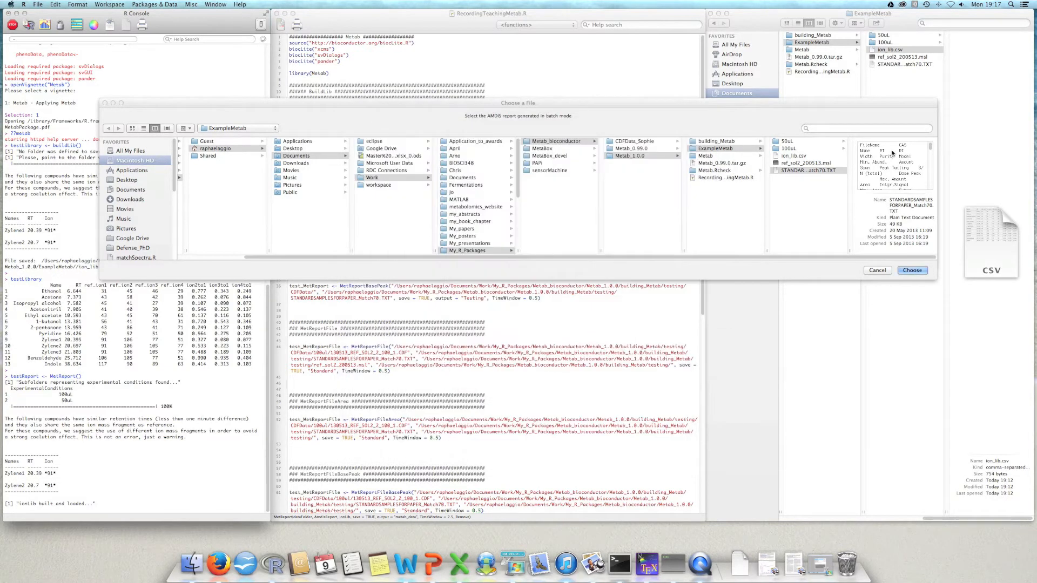
left_click(819, 171)
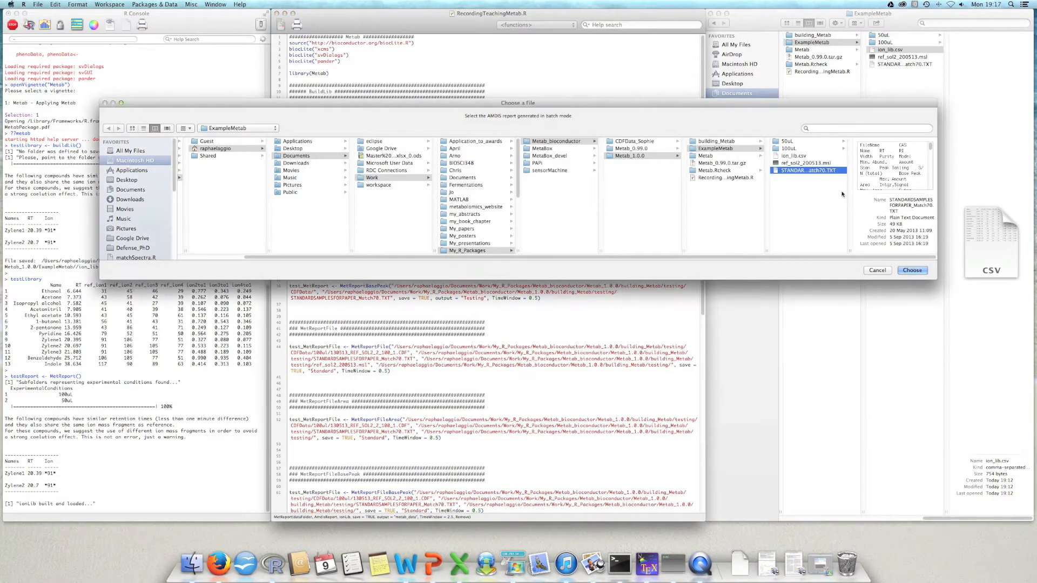
left_click(916, 271)
Step: View and close the averaged ion chromatogram plot, and highlight the saved data file and log file lines in the console
left_click_drag(162, 224, 465, 172)
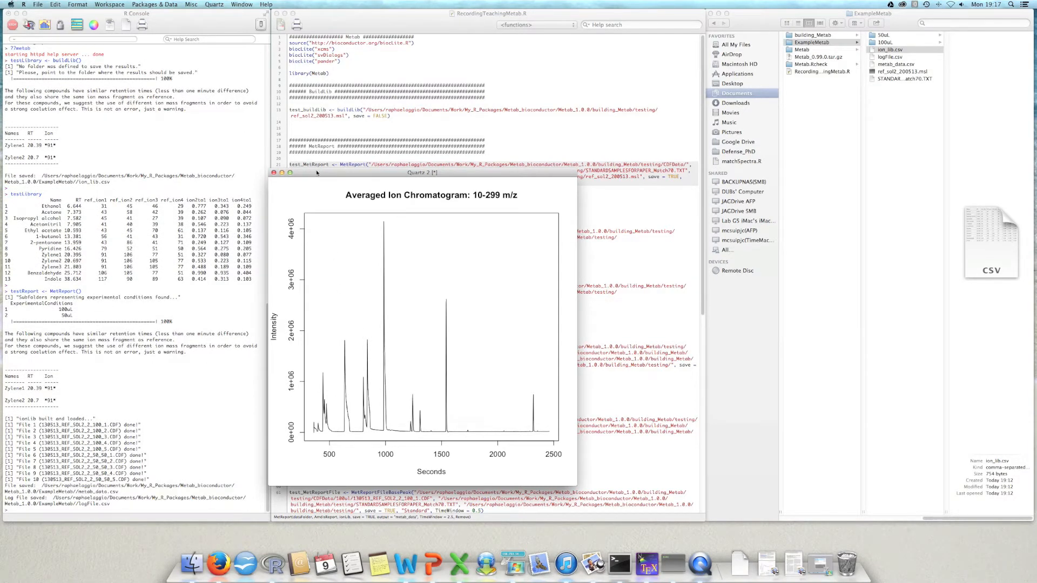
left_click(274, 172)
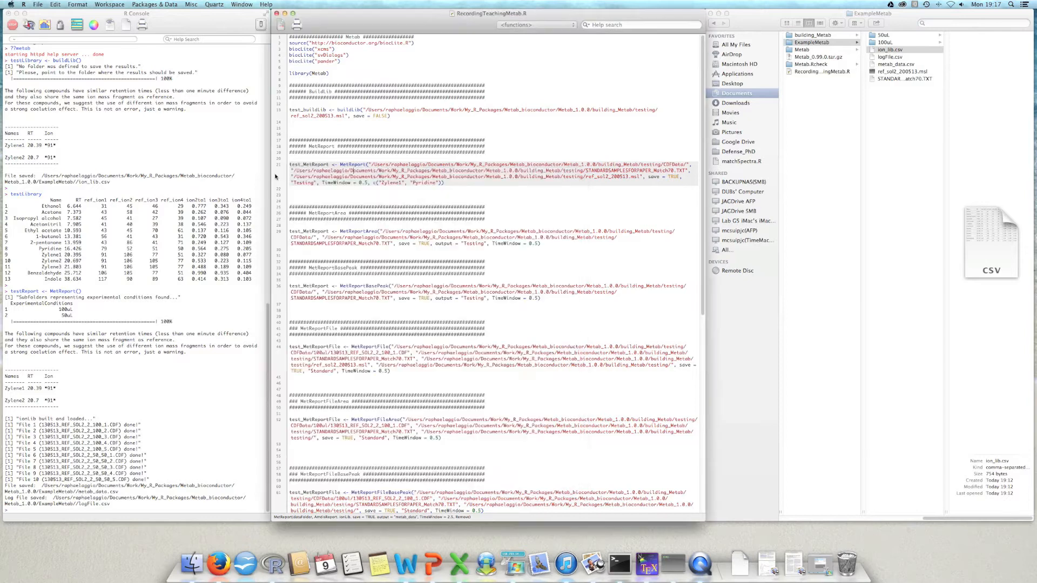
left_click(146, 464)
left_click_drag(5, 484, 236, 492)
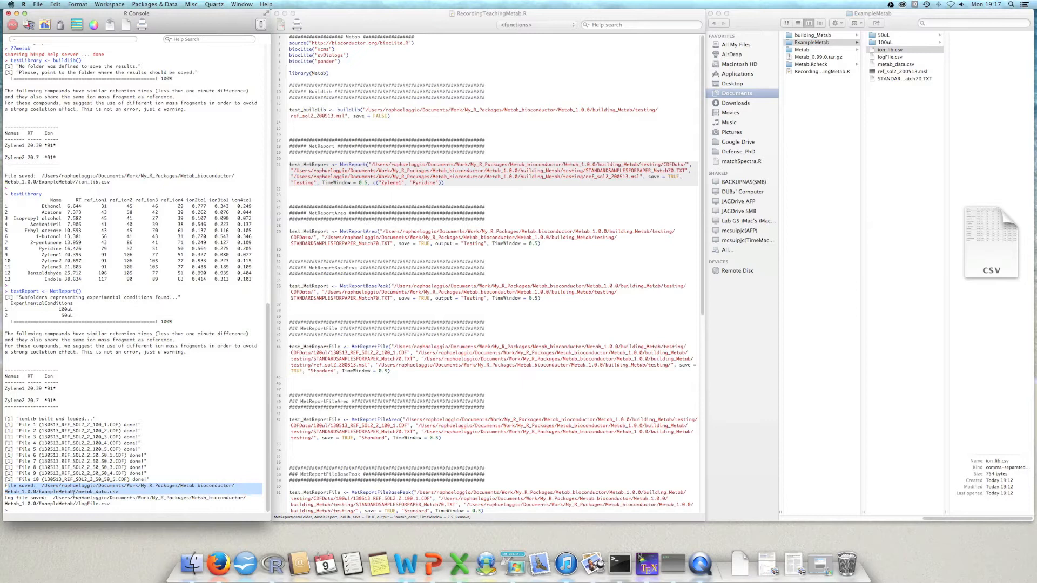
left_click_drag(111, 504, 5, 497)
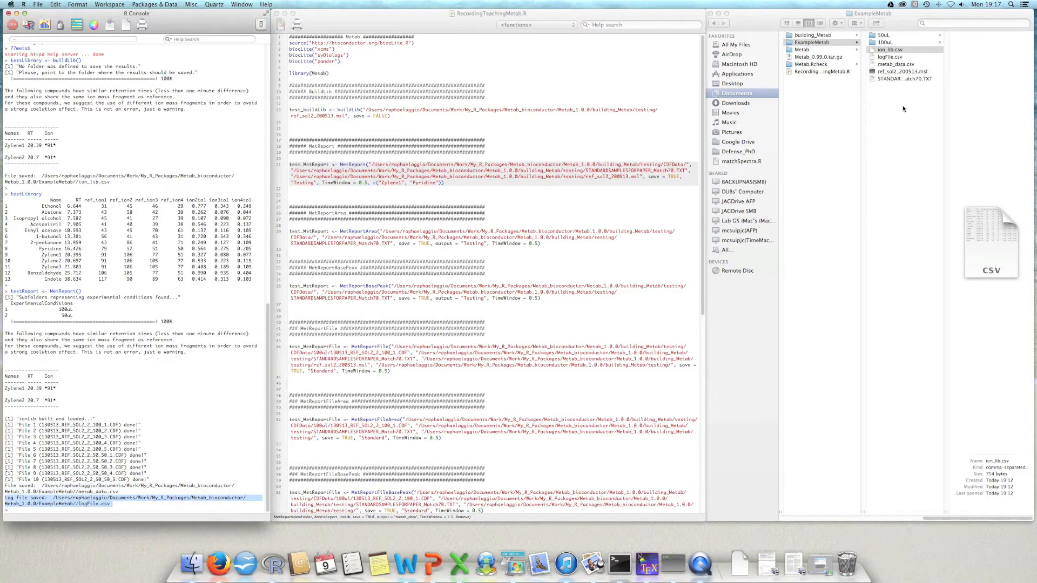
Step: Switch to Finder and examine a preview of metab_data.csv in the ExampleMetab folder
key("ctrl+Up")
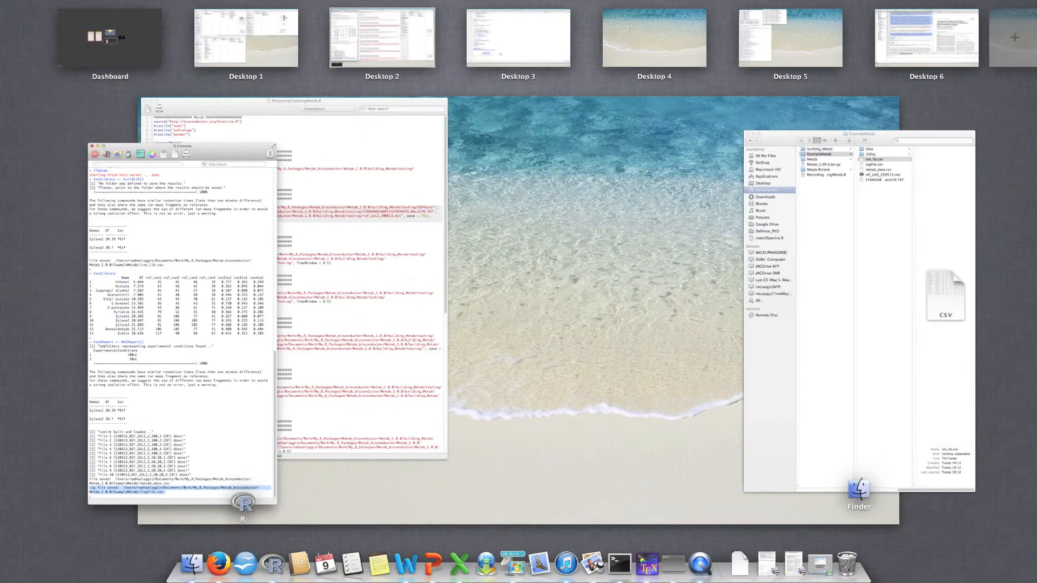
key("ctrl+Up")
left_click(887, 59)
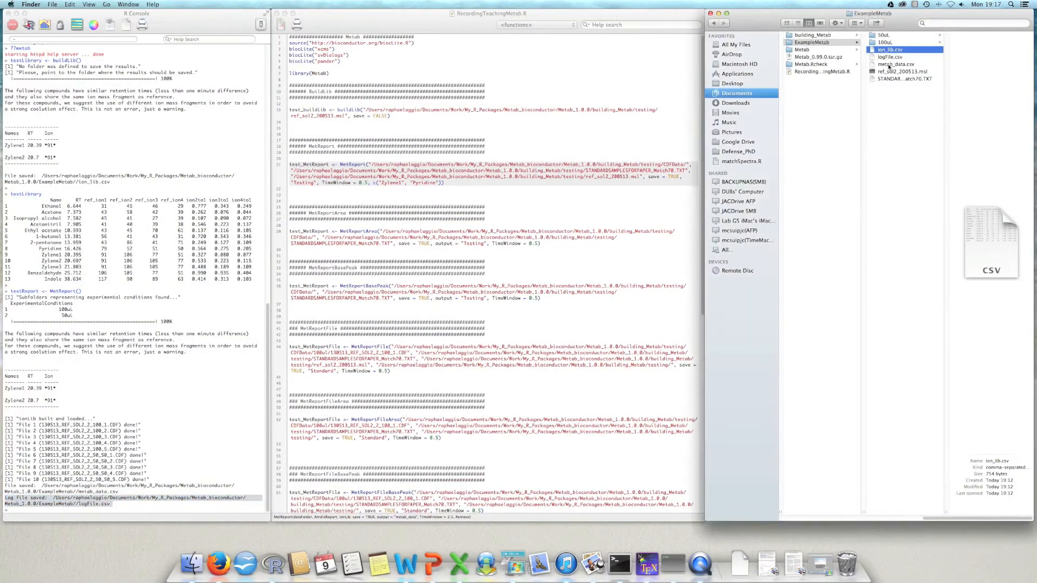
left_click(888, 65)
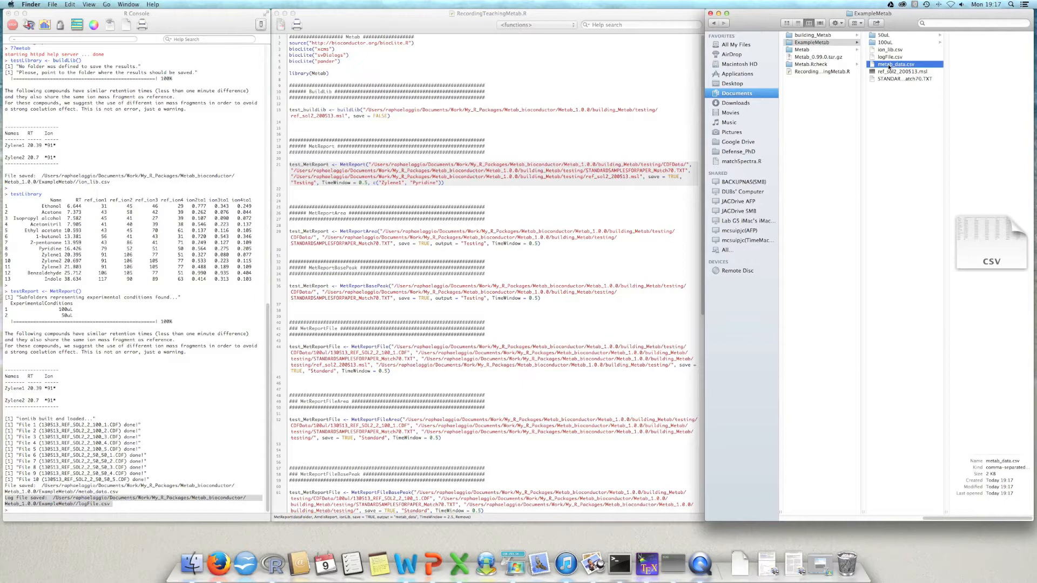
key("space")
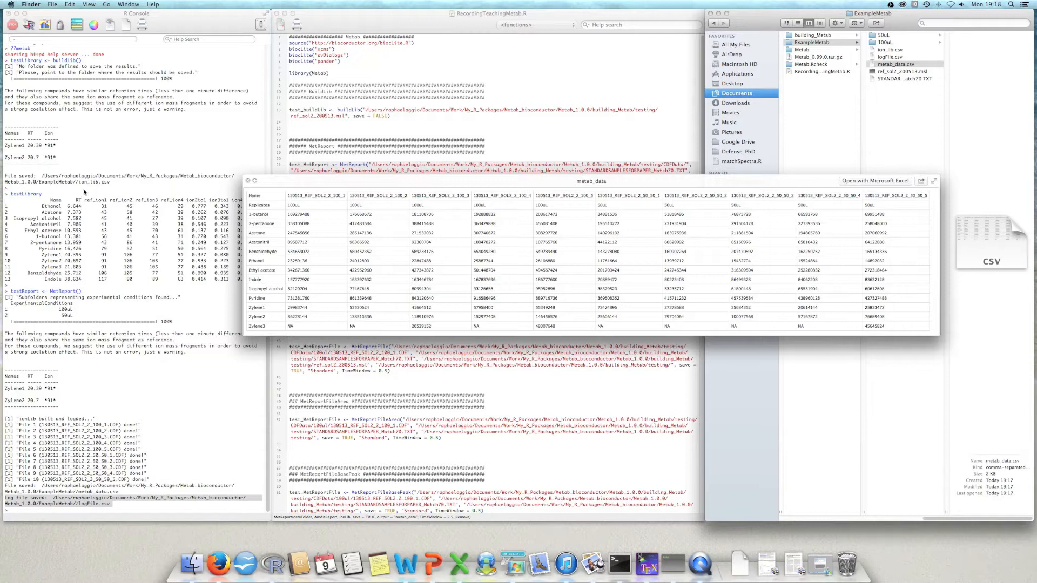
left_click(248, 181)
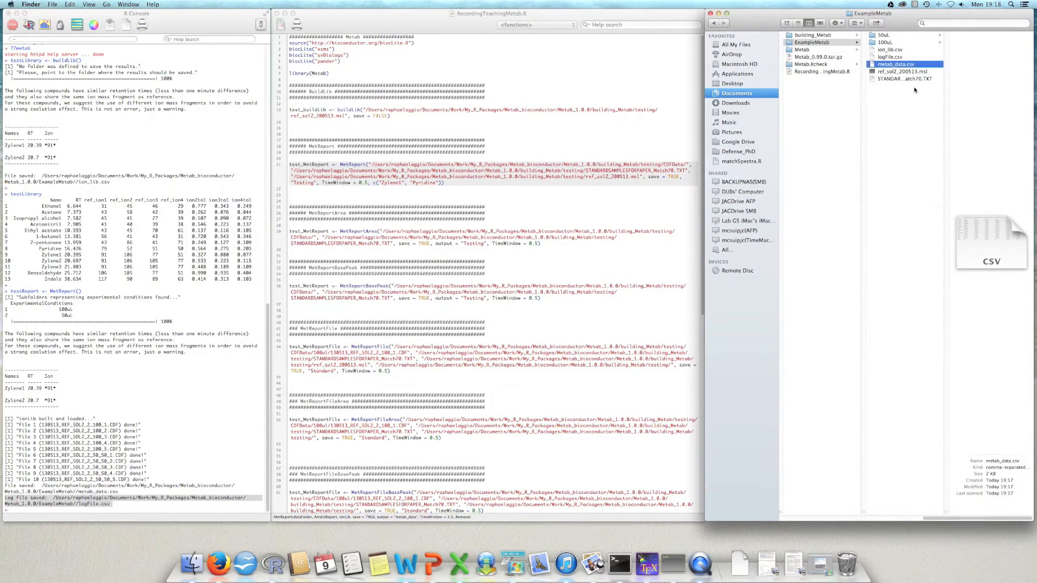
Step: Look at the 50uL and 100uL condition folders in ExampleMetab and the CDF files inside 50uL
left_click(895, 35)
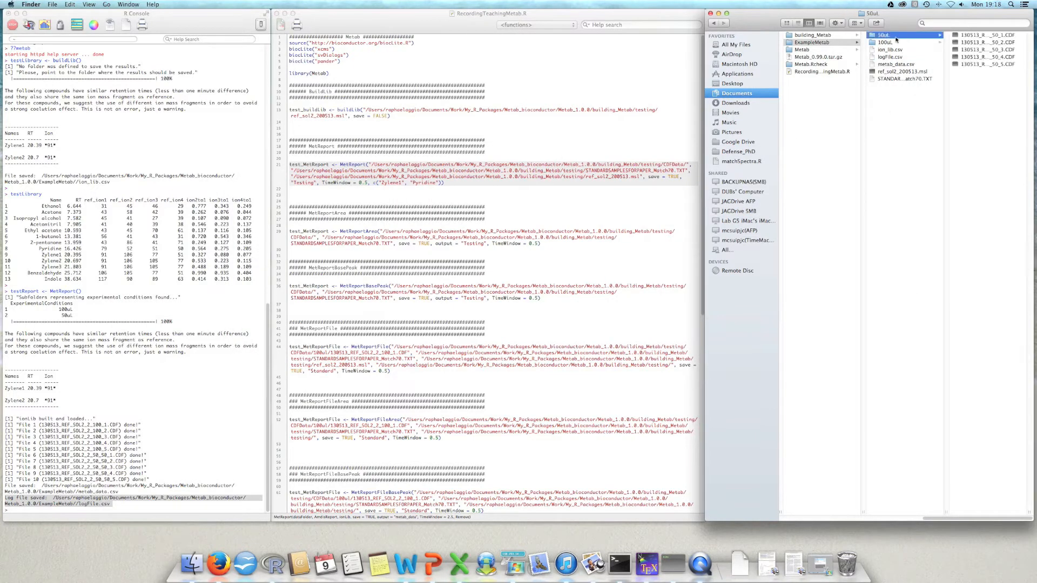
left_click(895, 41, "super")
left_click(896, 40, "super")
left_click(895, 41, "super")
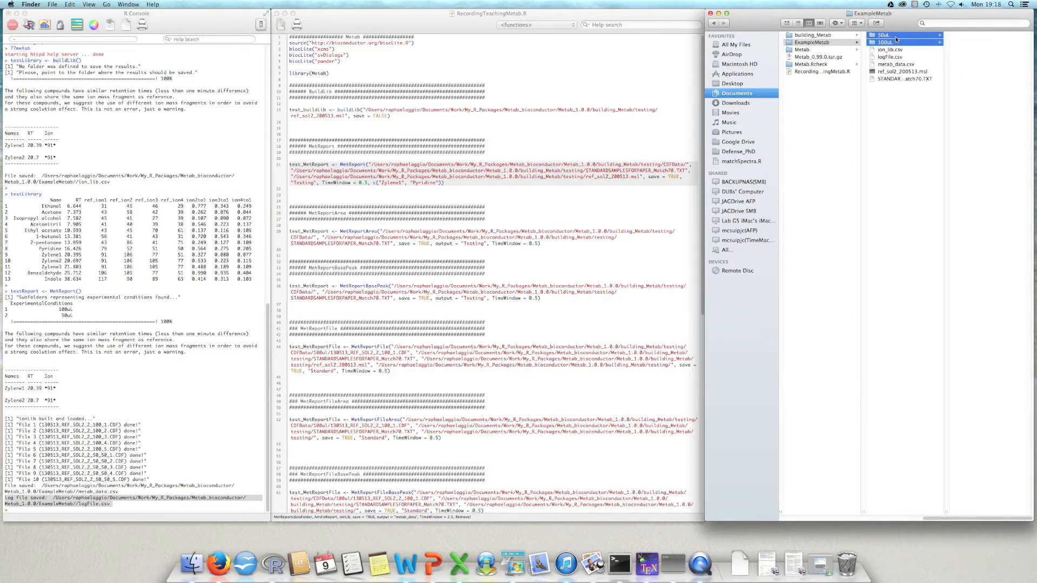
left_click(895, 39, "super")
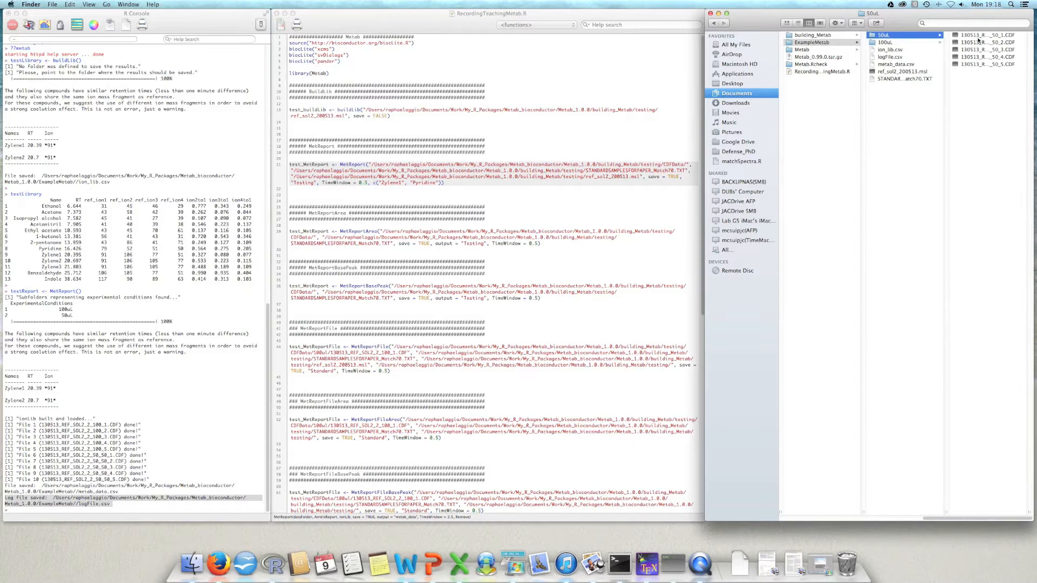
Step: Preview logFile.csv in the ExampleMetab folder to examine the recorded analysis settings
left_click(885, 57)
key("space")
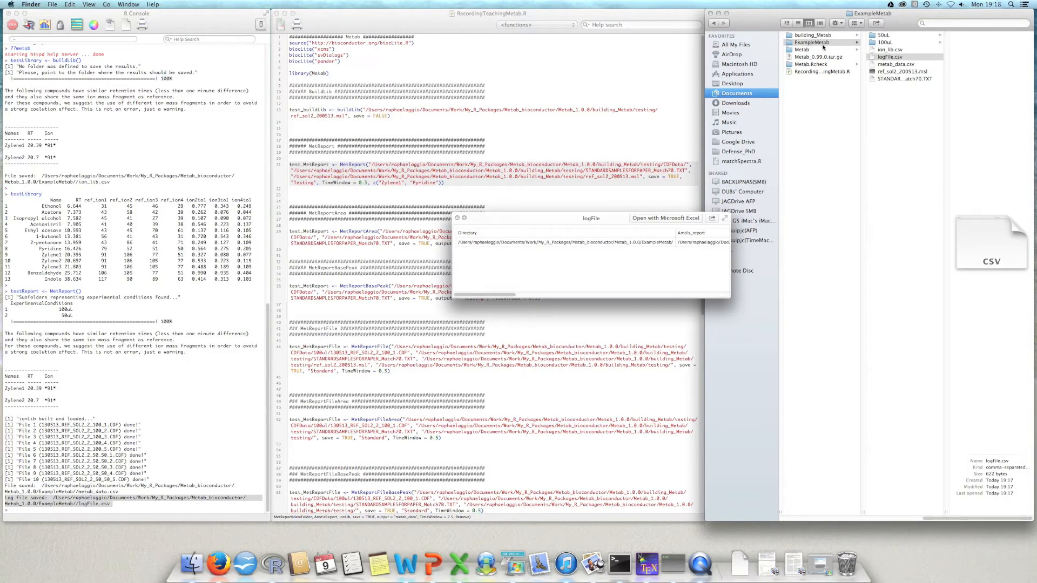
Step: Look through the remaining columns of the logFile.csv preview, from the AMDIS report path to the abundance setting, and close it
left_click_drag(508, 296, 555, 295)
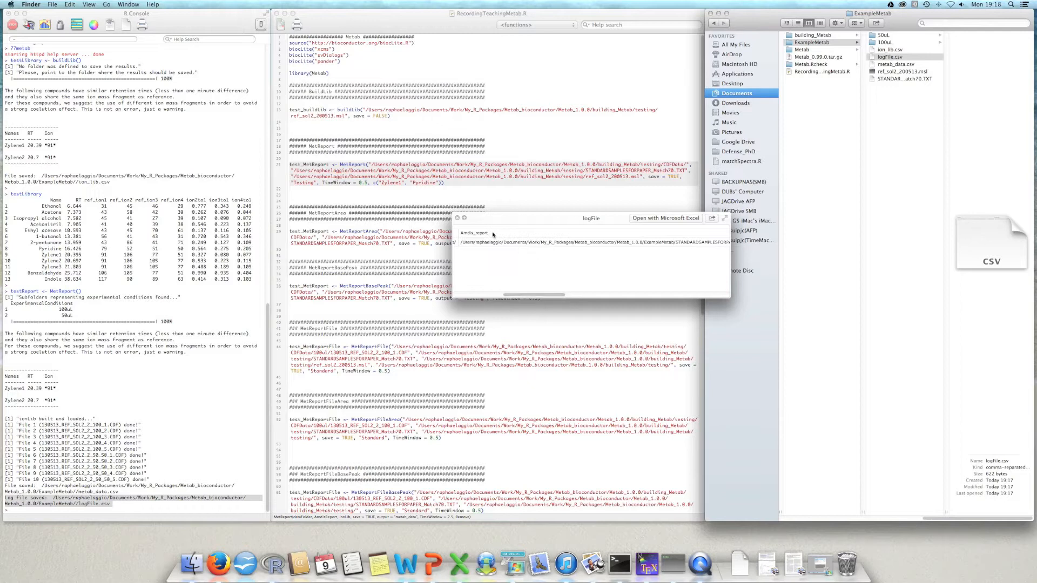
left_click_drag(557, 296, 606, 296)
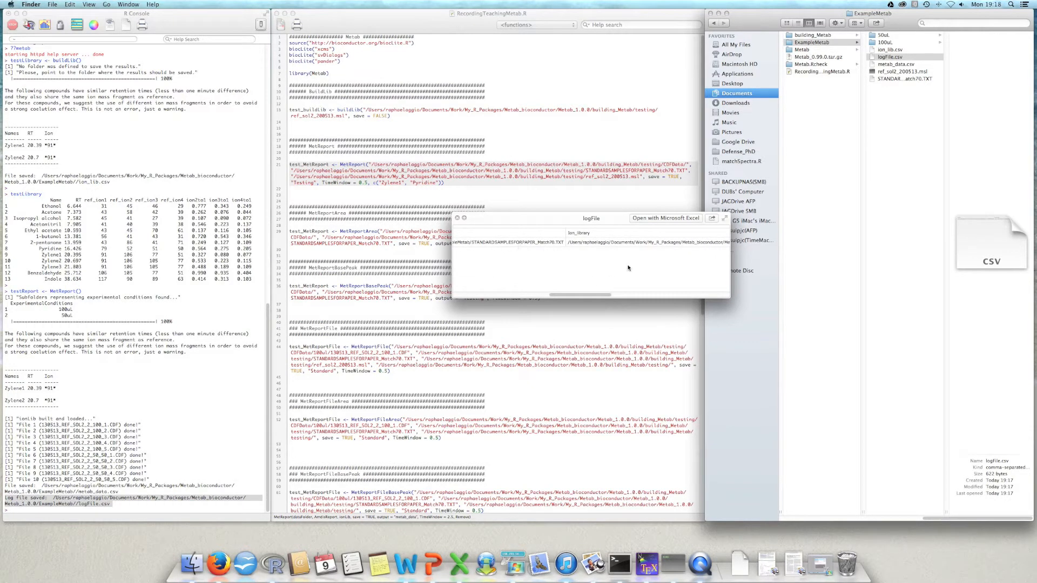
left_click_drag(596, 296, 691, 294)
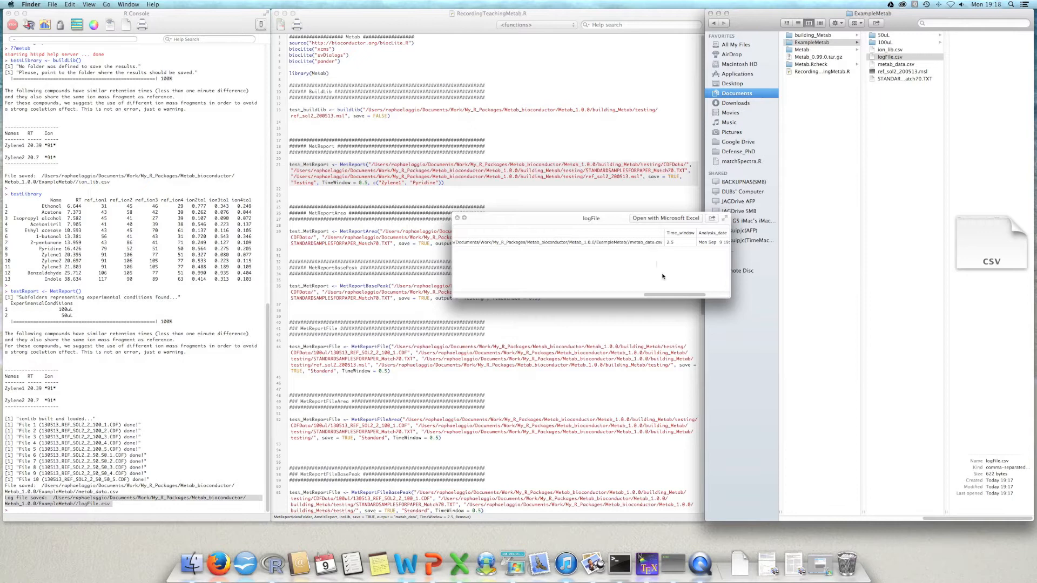
left_click_drag(672, 296, 708, 293)
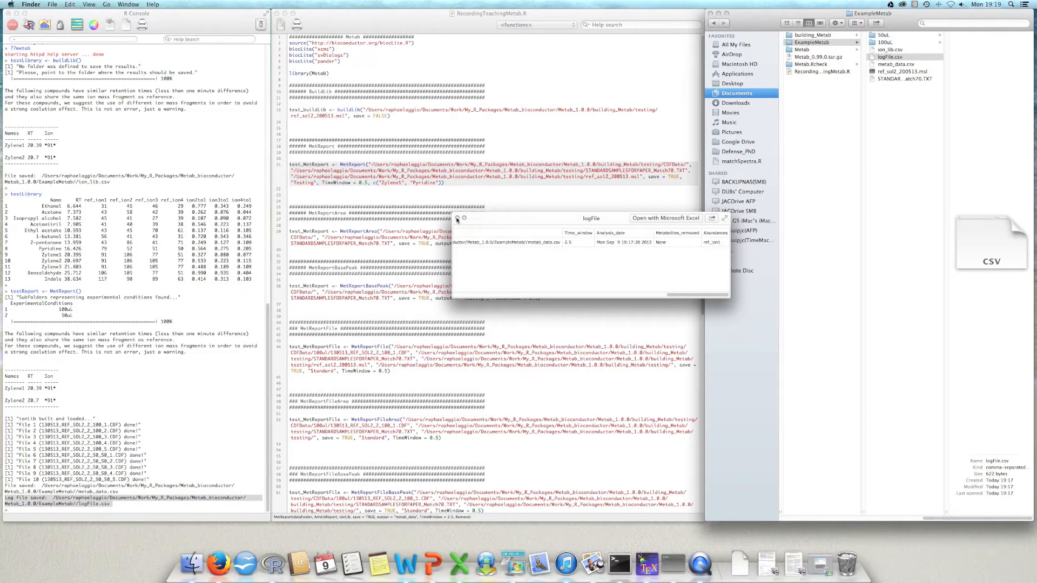
left_click(457, 218)
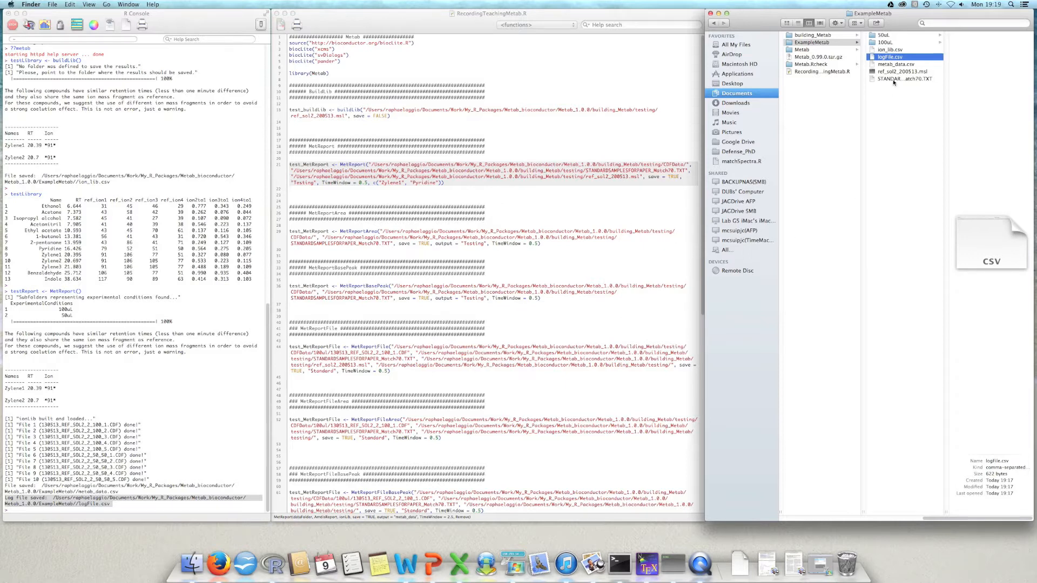
Step: Return to the R console and open the MetReport help page with ?MetReport
left_click(127, 456)
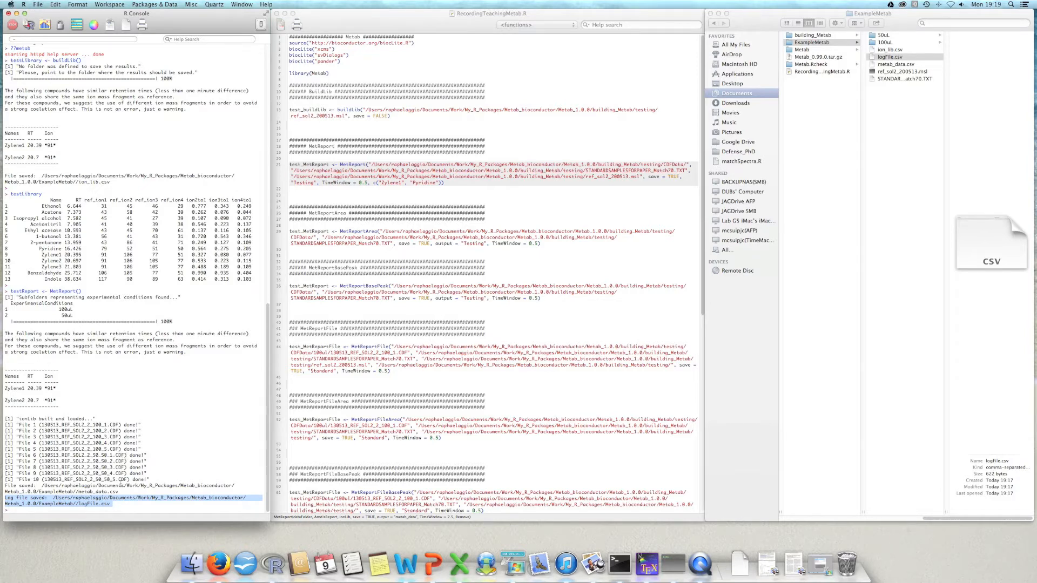
left_click(132, 508)
left_click(133, 509)
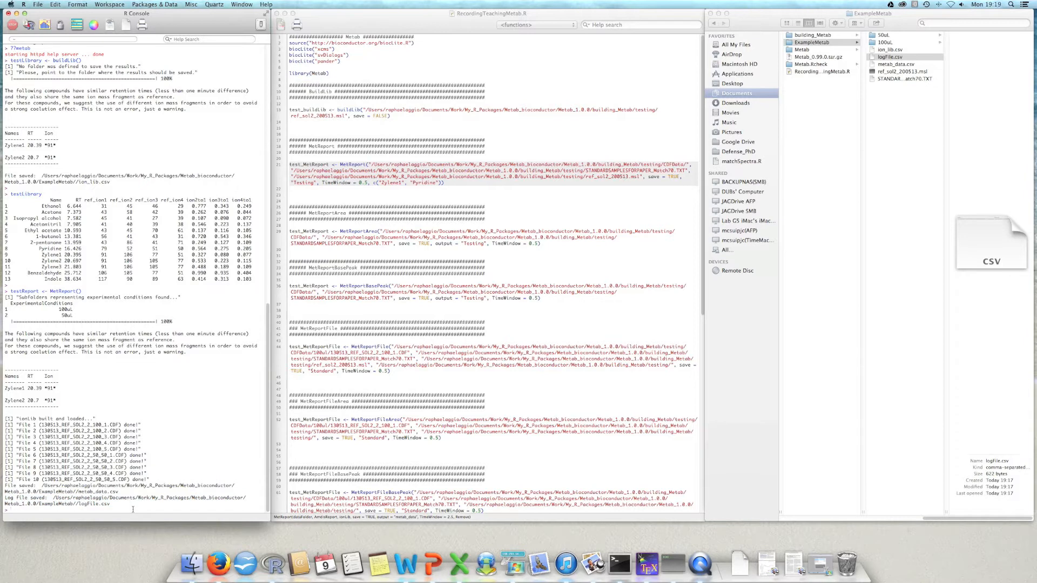
type("?MetReport")
key("Return")
left_click_drag(765, 97, 356, 102)
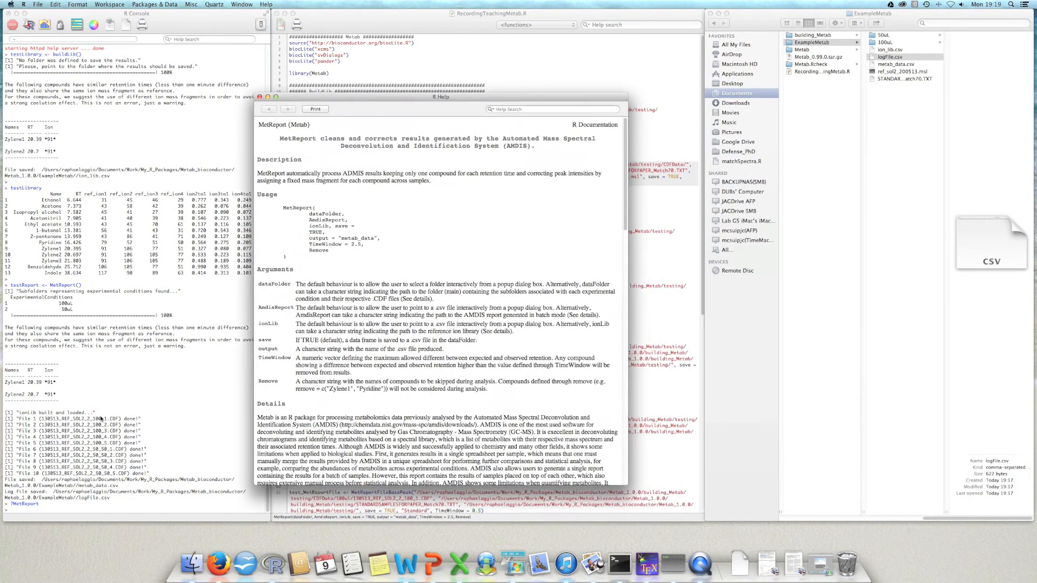
left_click_drag(626, 173, 624, 93)
Step: Review the dataFolder, AmdisReport, ionLib, save and output arguments in the help usage, and point out the matching metab_data.csv in Finder
left_click_drag(308, 214, 342, 212)
left_click_drag(309, 222, 346, 219)
left_click_drag(310, 226, 328, 226)
left_click_drag(335, 225, 349, 225)
left_click(323, 233)
left_click_drag(309, 240, 379, 239)
left_click(894, 65)
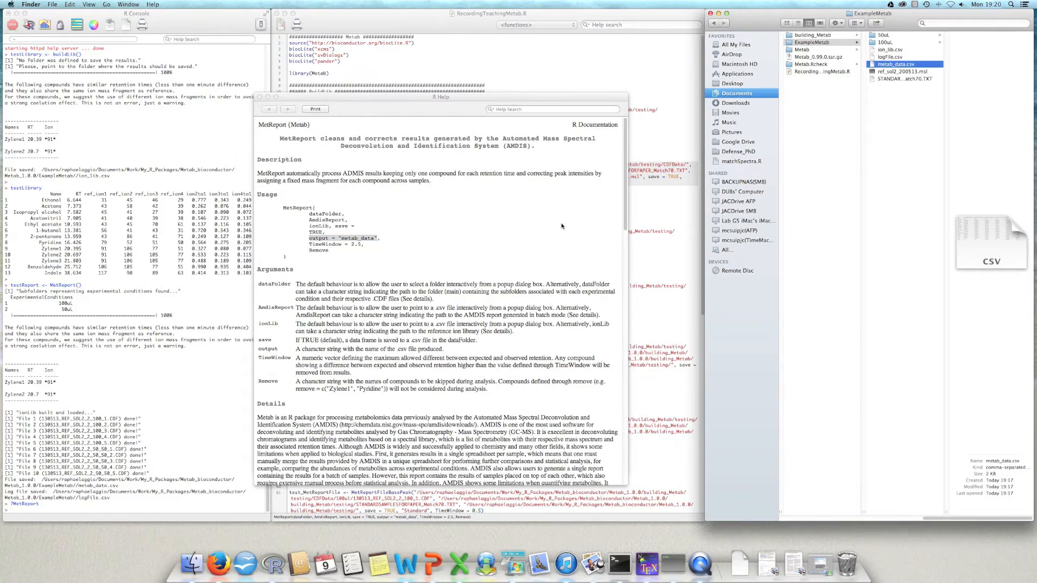
Step: Review the TimeWindow and Remove arguments in the MetReport help usage, and close the help page
left_click(325, 251)
left_click_drag(309, 245, 371, 248)
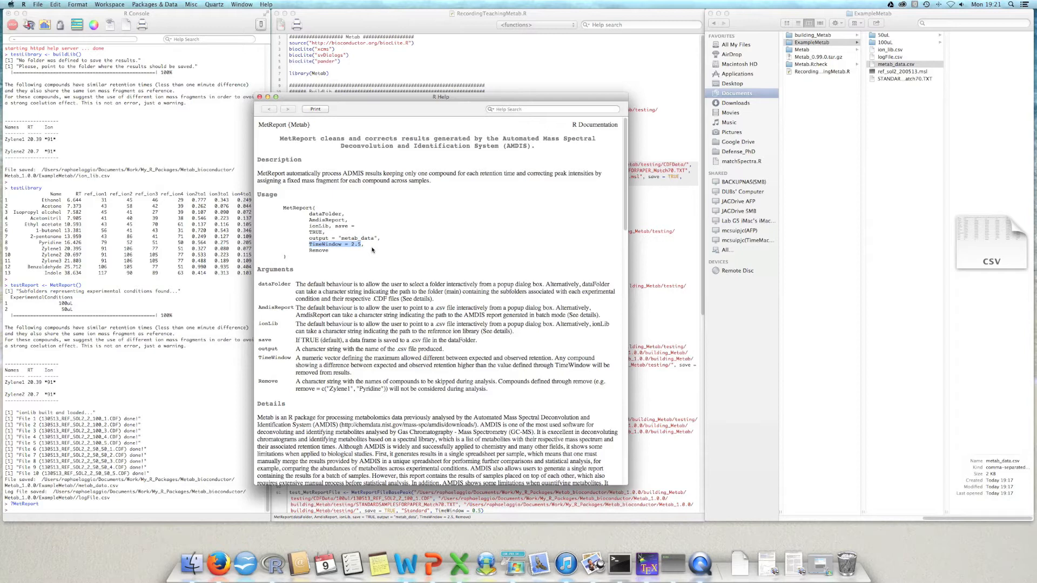
double_click(324, 250)
left_click(260, 97)
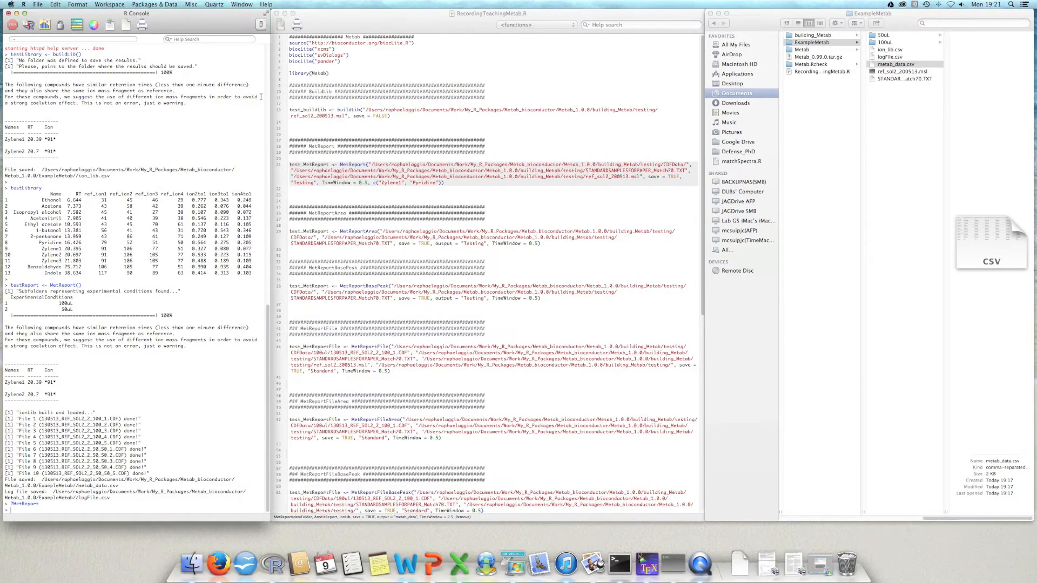
Step: Point out Zylene3 in the printed testLibrary table and briefly preview metab_data.csv in Finder
left_click_drag(42, 262, 62, 261)
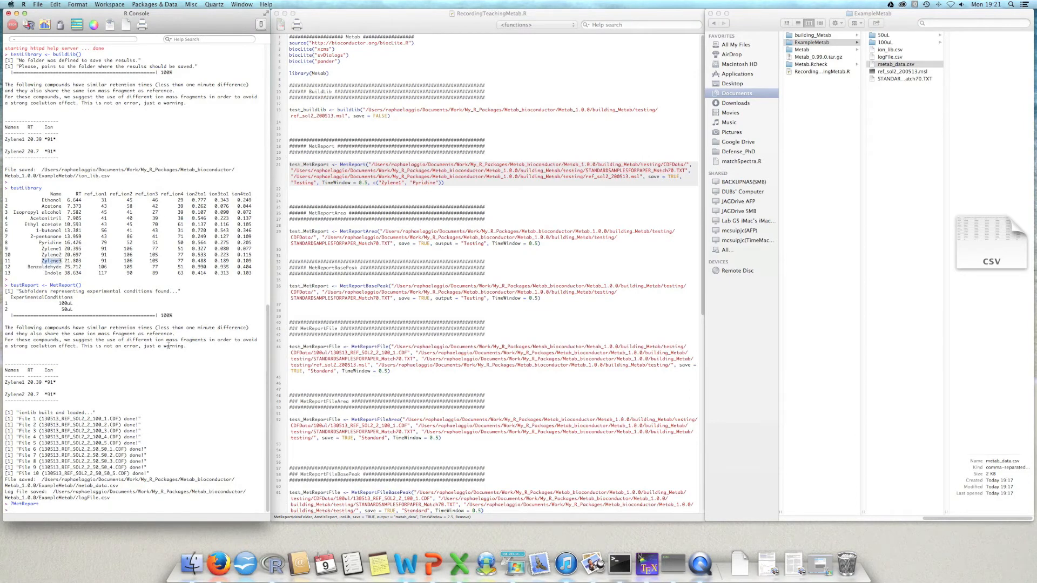
left_click(109, 486)
type("Met")
left_click(896, 66)
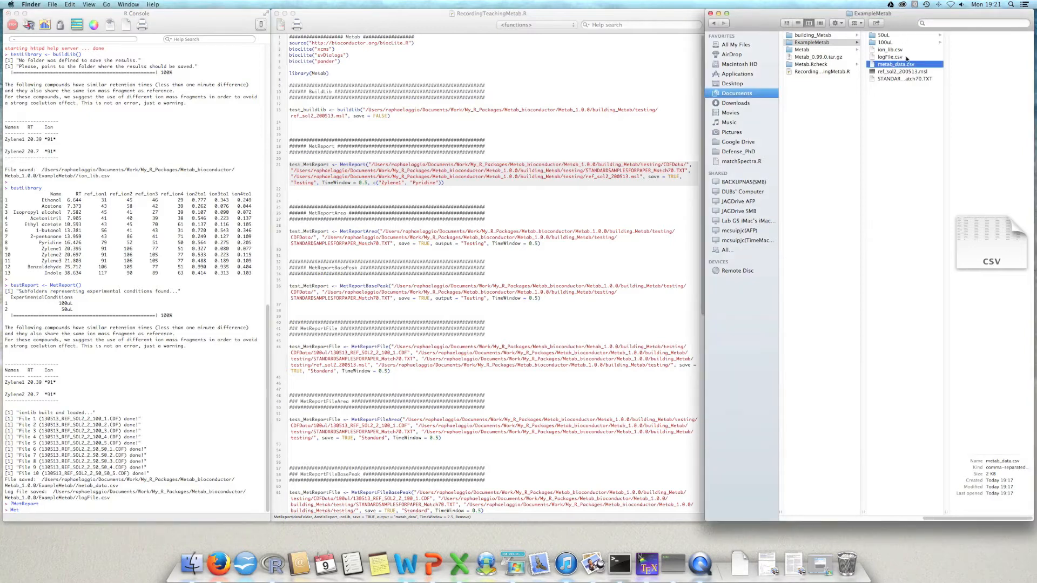
key("space")
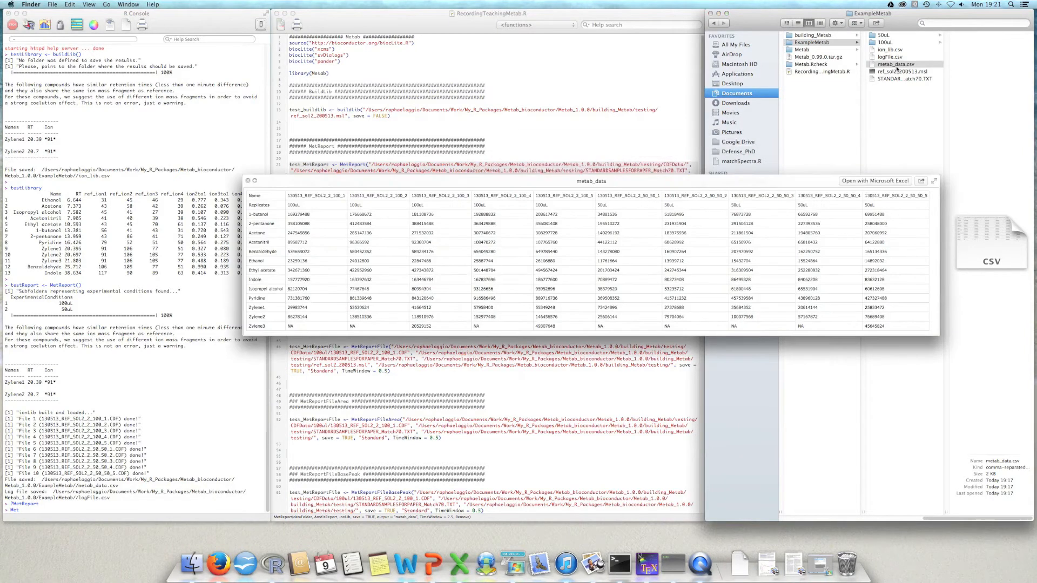
key("space")
Step: Print the source code of the MetReport function in the R console
left_click(216, 436)
type("MetReport")
key("Return")
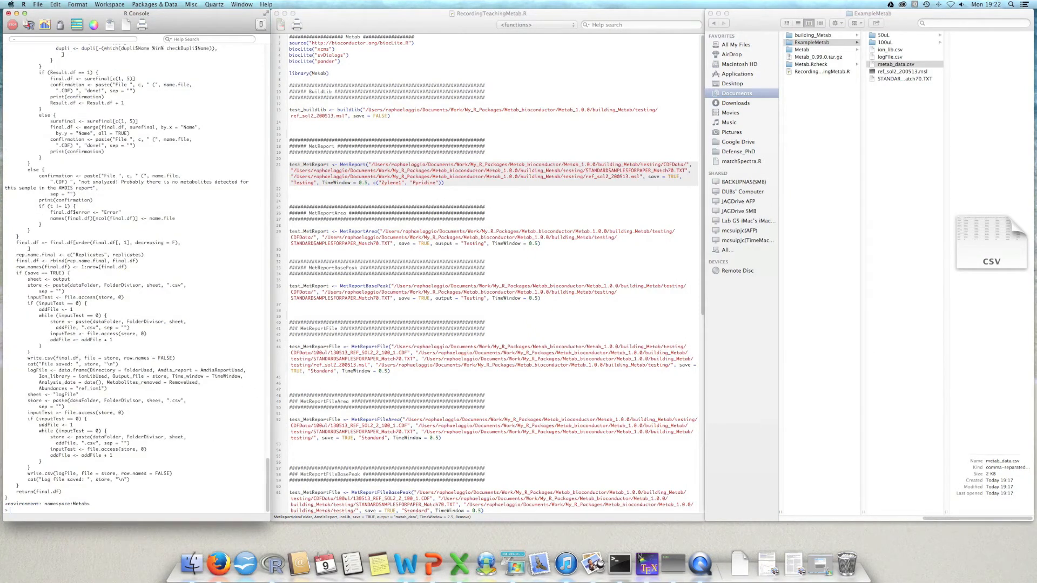
Step: Print the testReport data frame in the R console and highlight Zylene3 in its name column
key("Up")
key("BackSpace")
key("BackSpace")
key("BackSpace")
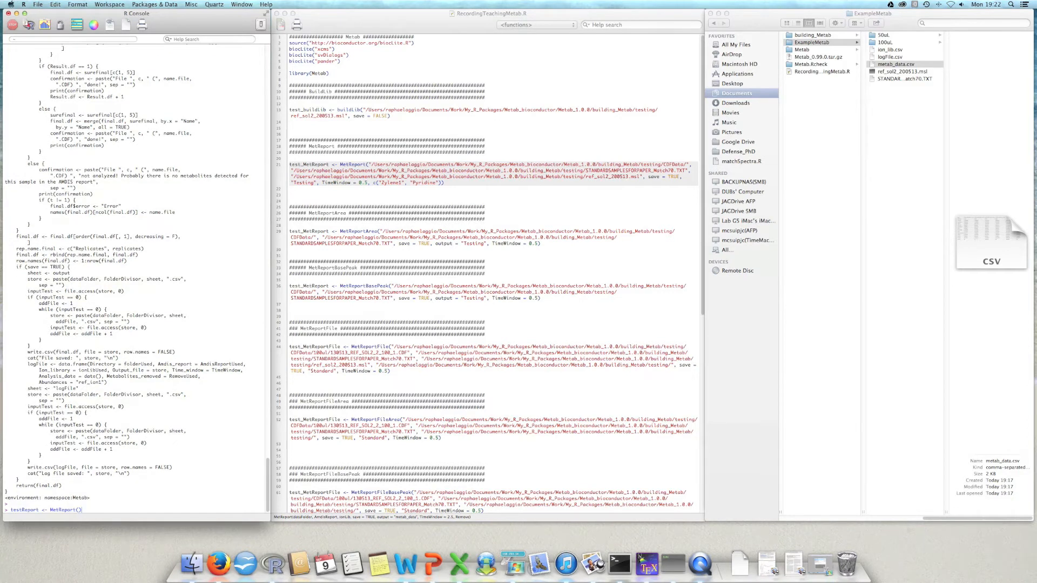
key("BackSpace")
key("BackSpace")
key("BackSpace")
key("BackSpace")
key("BackSpace")
key("BackSpace")
key("BackSpace")
key("BackSpace")
key("BackSpace")
key("BackSpace")
key("BackSpace")
key("BackSpace")
key("BackSpace")
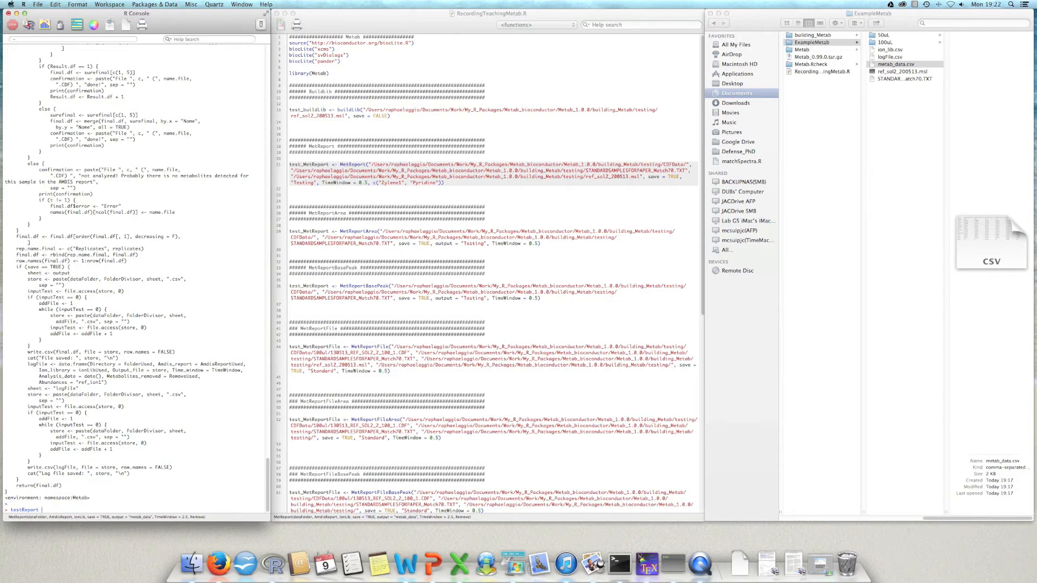
key("Return")
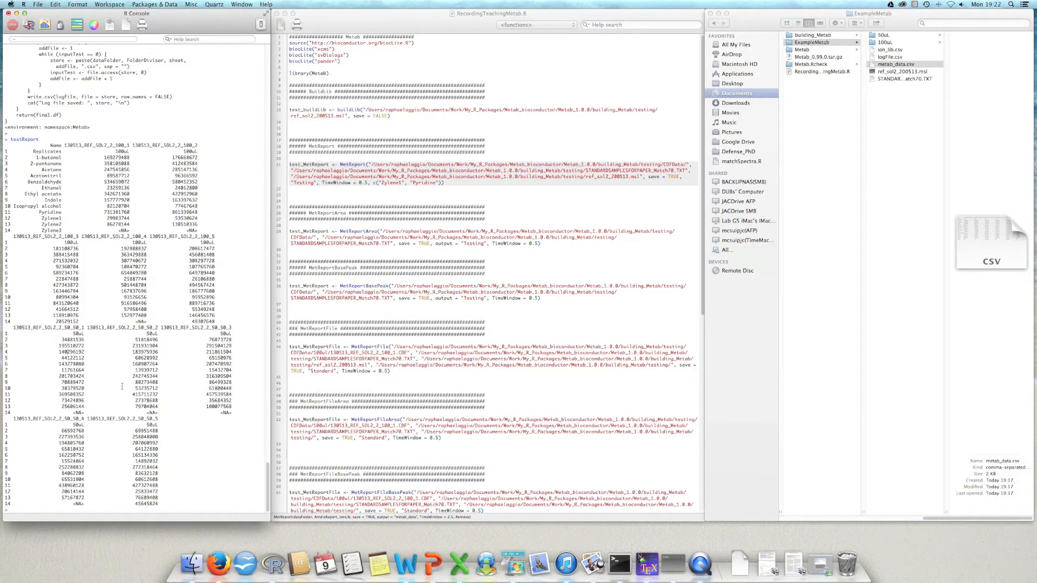
left_click_drag(43, 230, 63, 231)
Step: Run MetReport again with Remove = c("Zylene3"), assigning the result to testReport
left_click(146, 359)
type("testReport <- MetReport()")
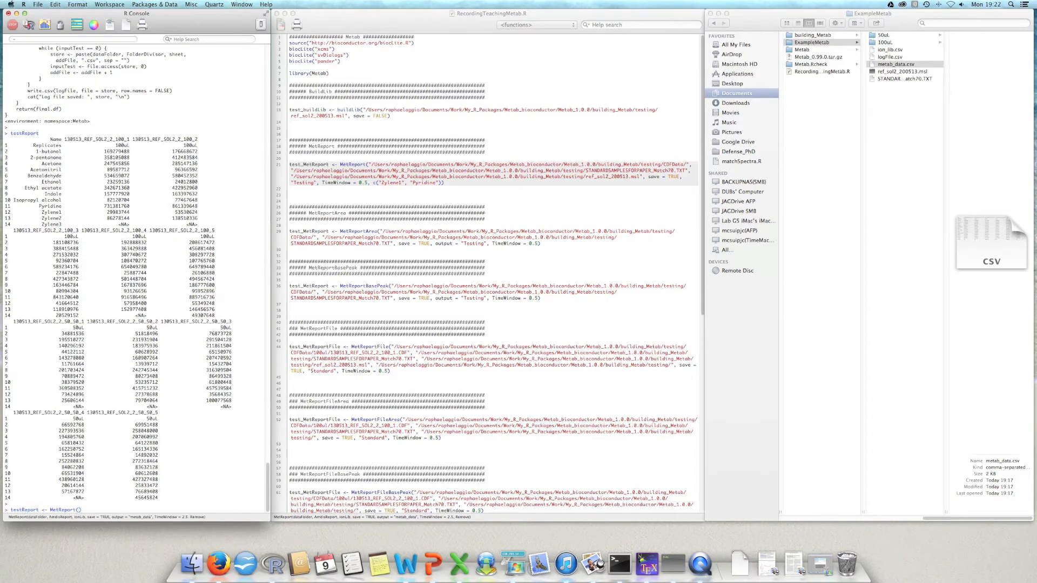
type("Remove = c(\"Zylene3")
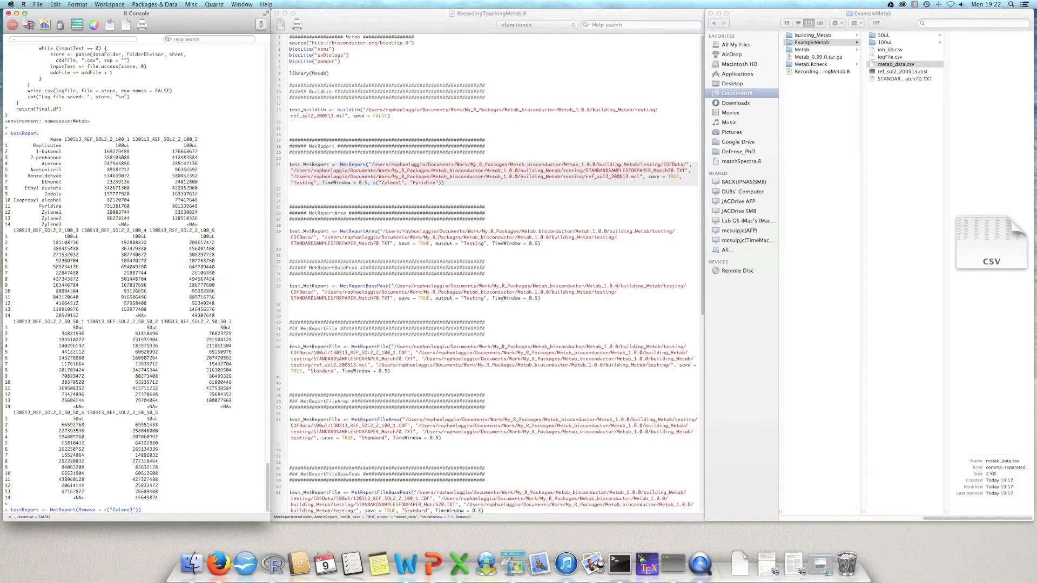
key("BackSpace")
key("Return")
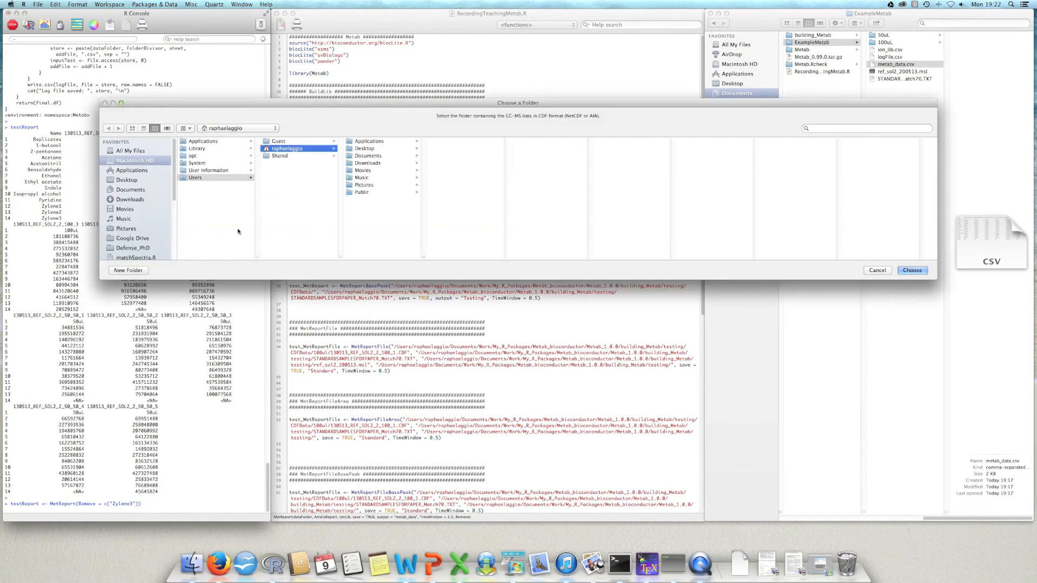
Step: Choose the ExampleMetab folder under Documents/Work/My_R_Packages/Metab_bioconductor/Metab_1.0.0 as the GC-MS data folder
left_click(371, 156)
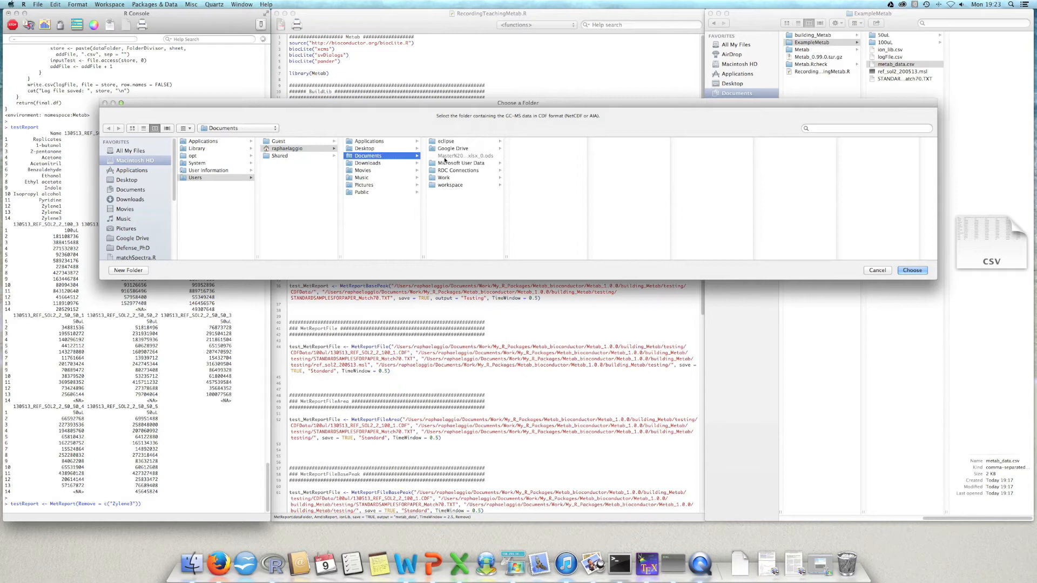
left_click(459, 178)
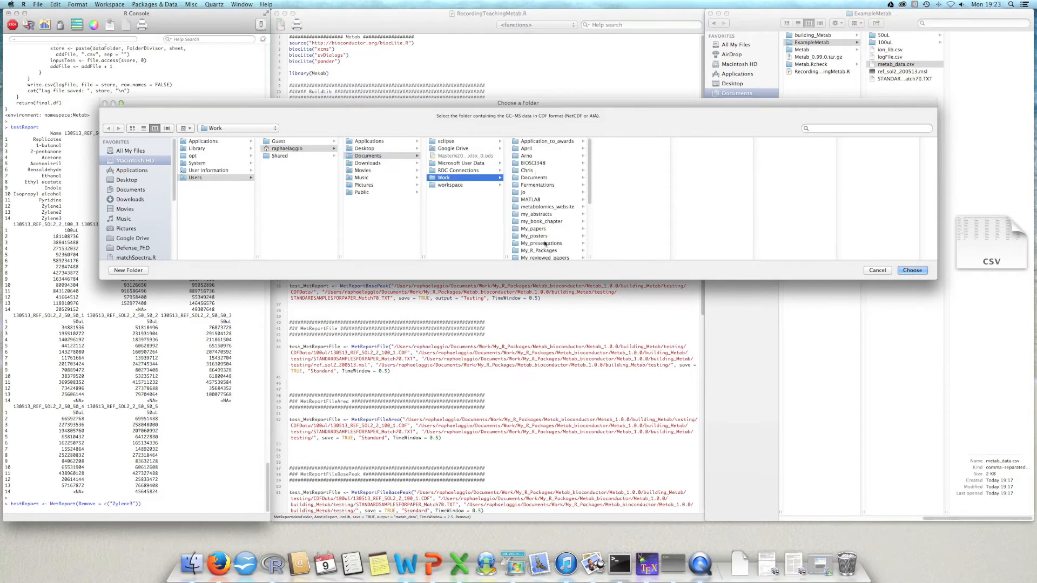
left_click(540, 250)
left_click(645, 143)
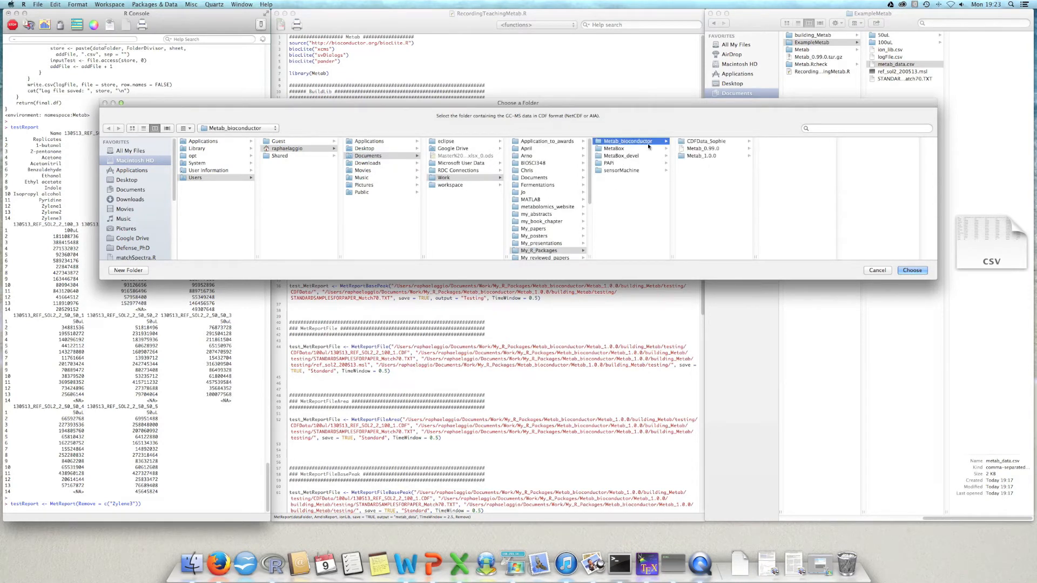
left_click(702, 156)
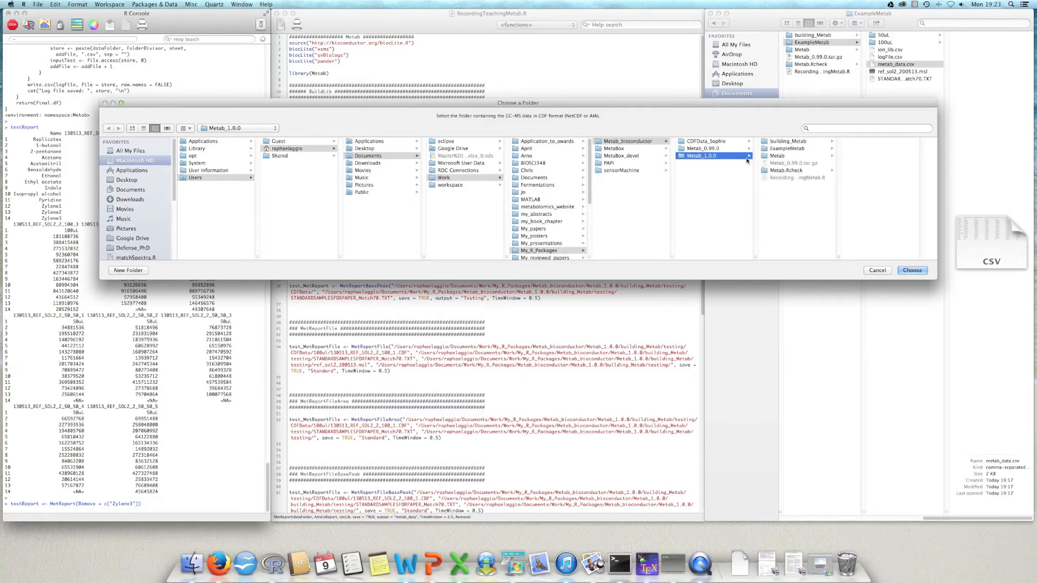
left_click(791, 150)
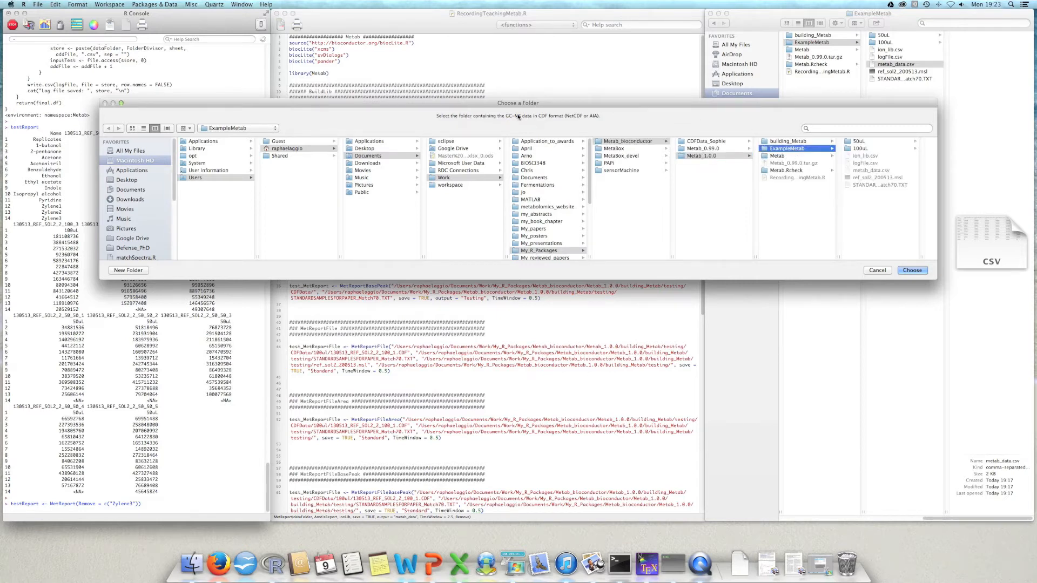
left_click(814, 143)
left_click(810, 149)
left_click(911, 271)
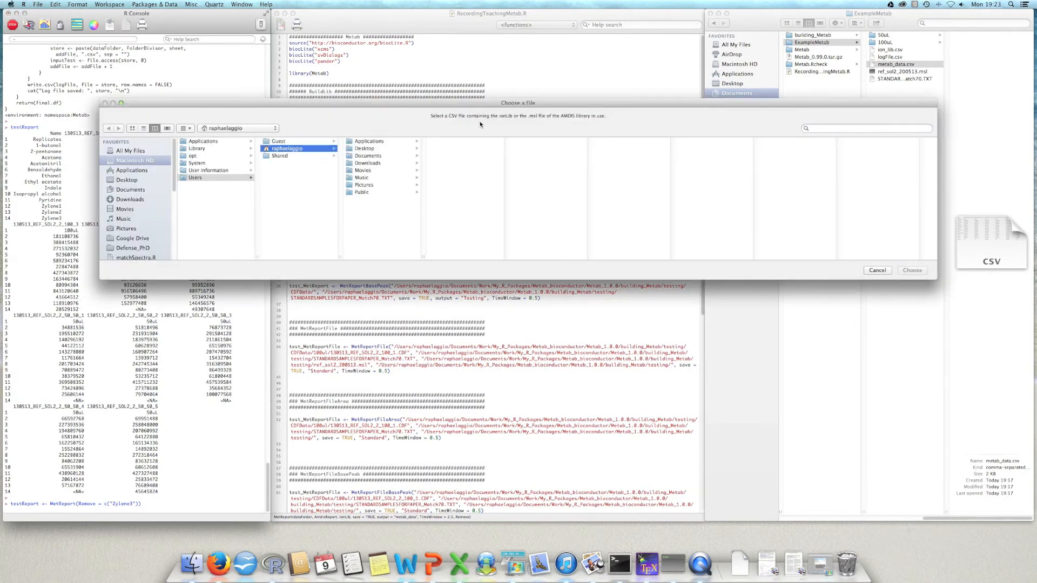
Step: Choose ion_lib.csv from the ExampleMetab folder as the ion library file
left_click(368, 156)
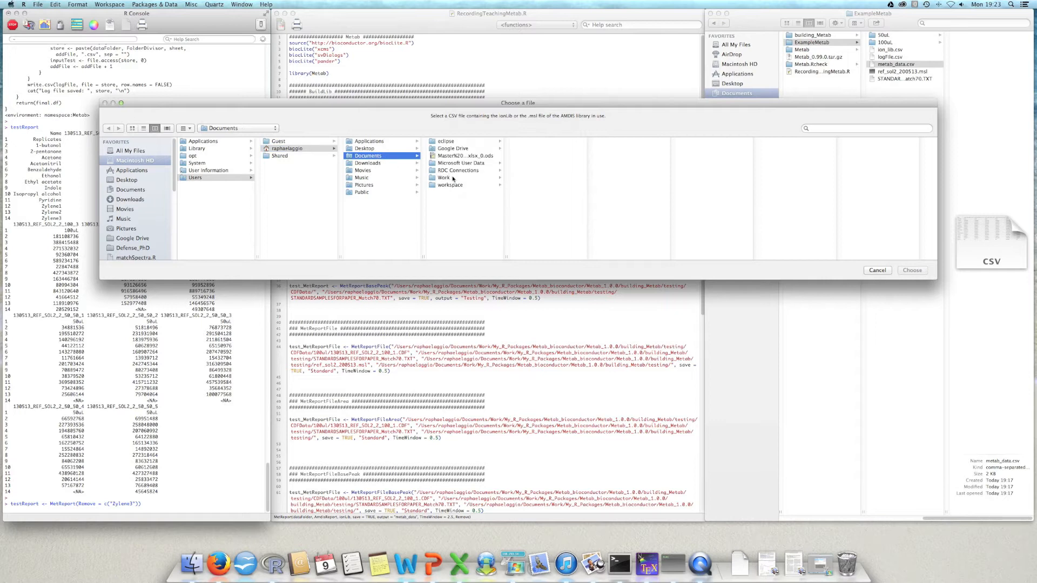
left_click(446, 178)
left_click(546, 250)
left_click(644, 142)
left_click(712, 156)
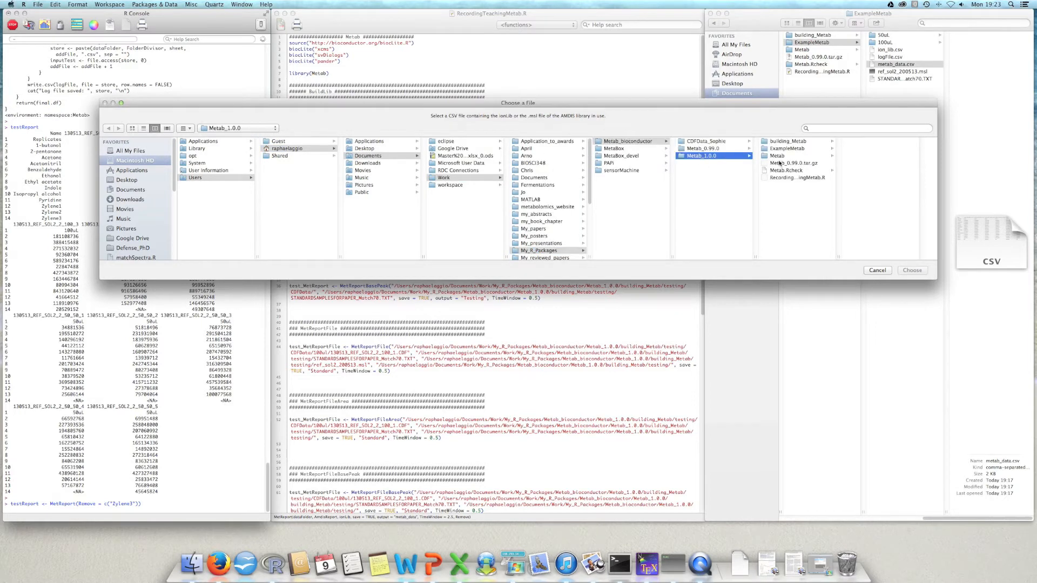
left_click(830, 150)
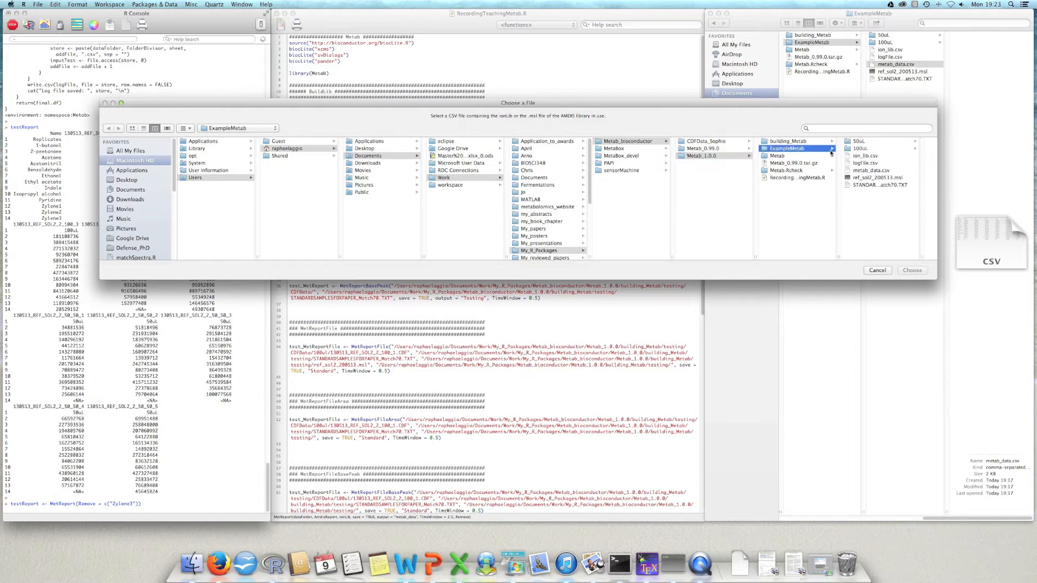
left_click(880, 179)
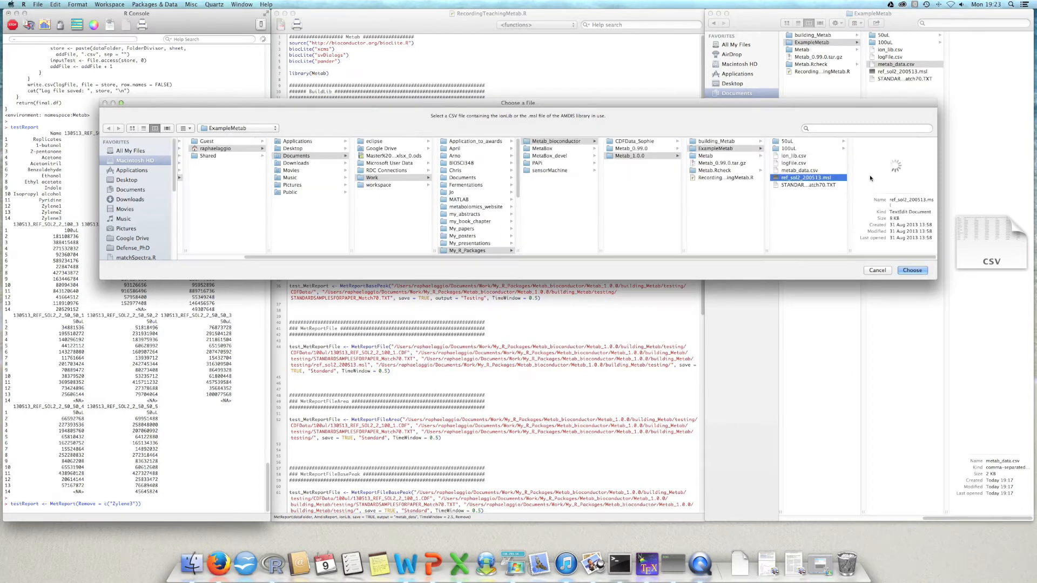
left_click(794, 156)
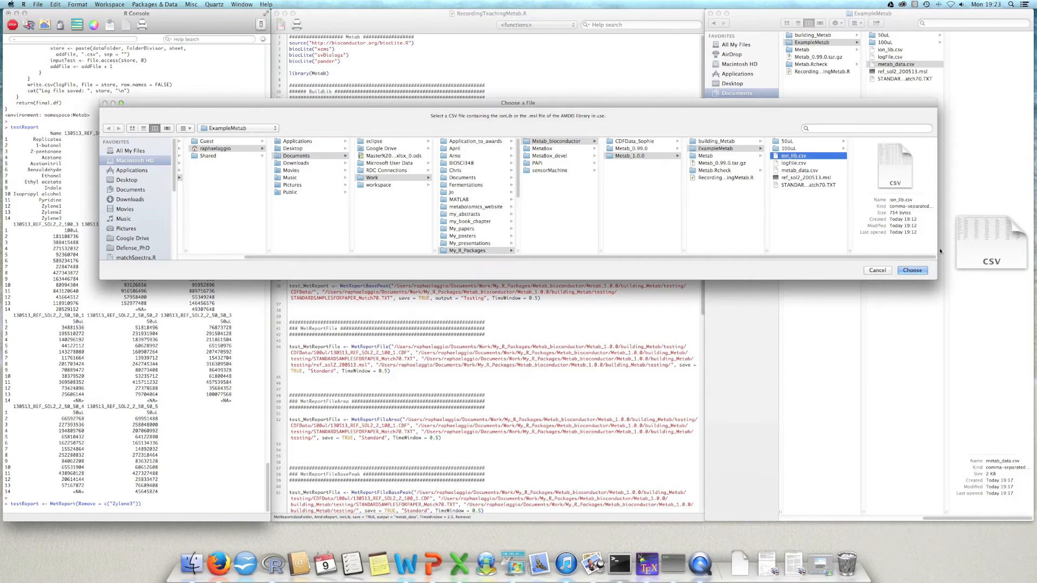
key("Return")
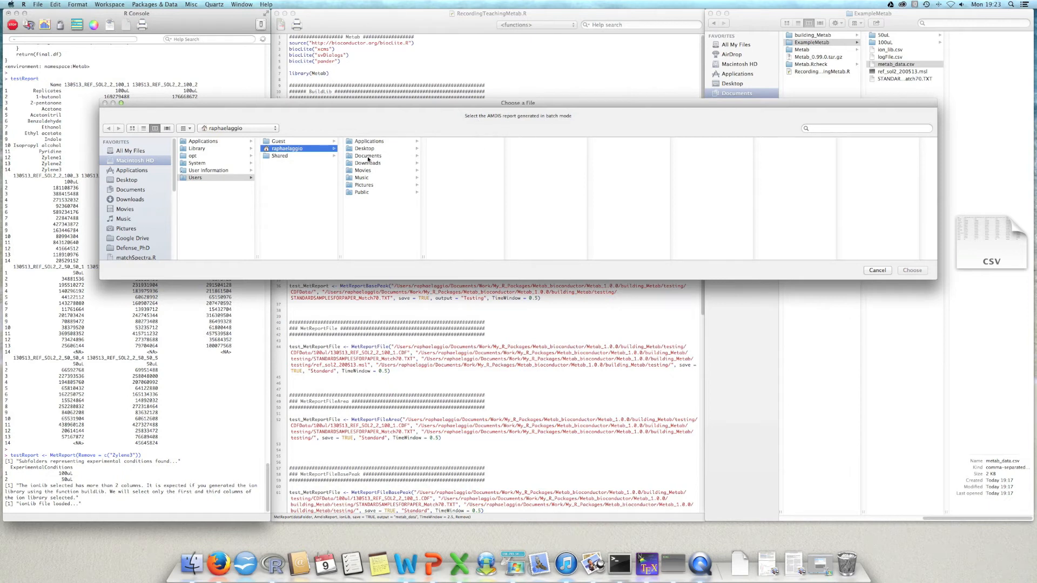
Step: Choose STANDARDSAMPLESFORPAPER_Match70.TXT from Documents/Work/My_R_Packages/Metab_bioconductor/Metab_1.0.0/ExampleMetab as the AMDIS batch report
left_click(368, 156)
left_click(462, 178)
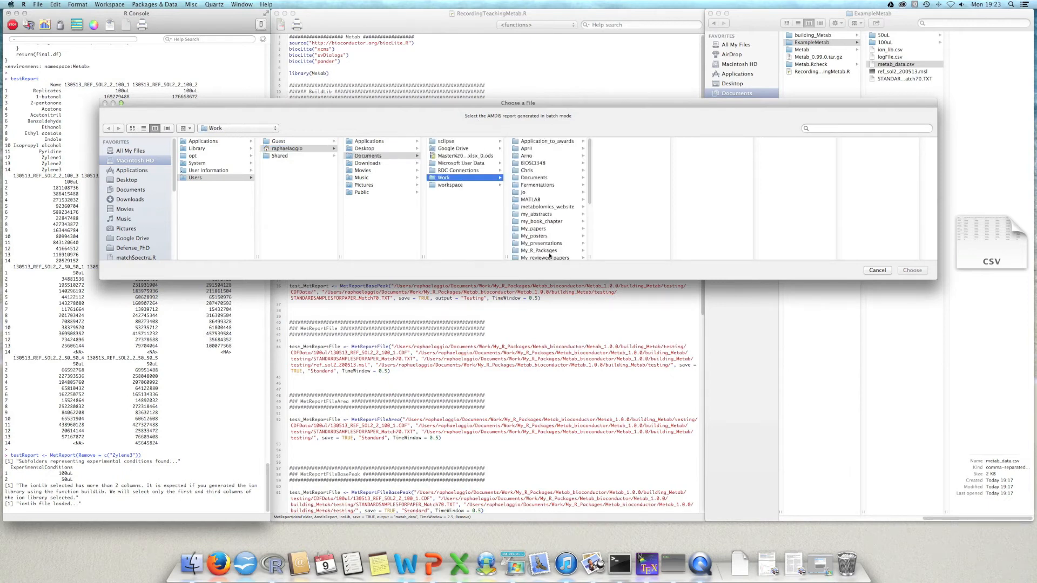
left_click(546, 251)
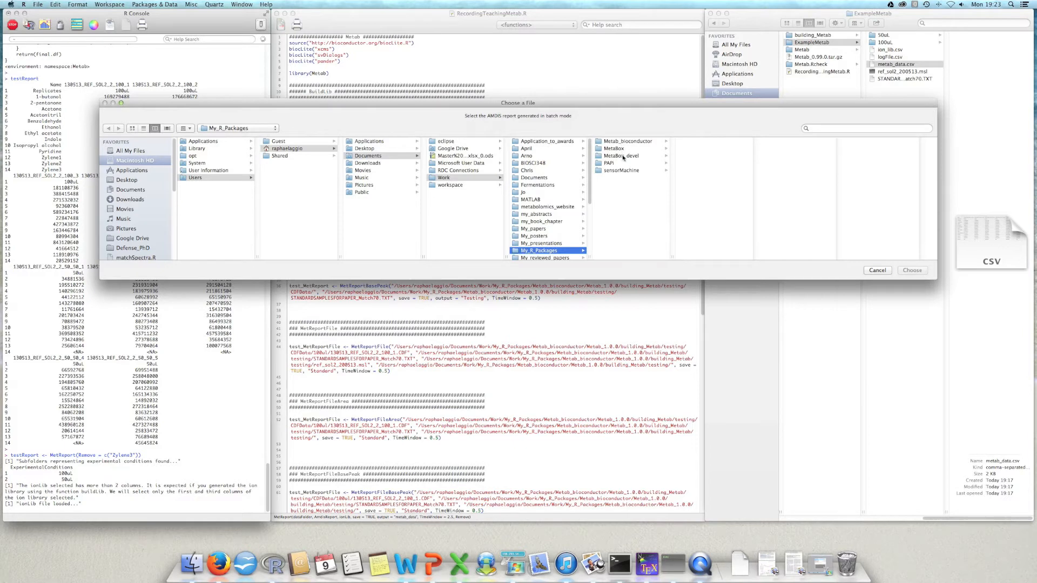
left_click(622, 142)
left_click(701, 156)
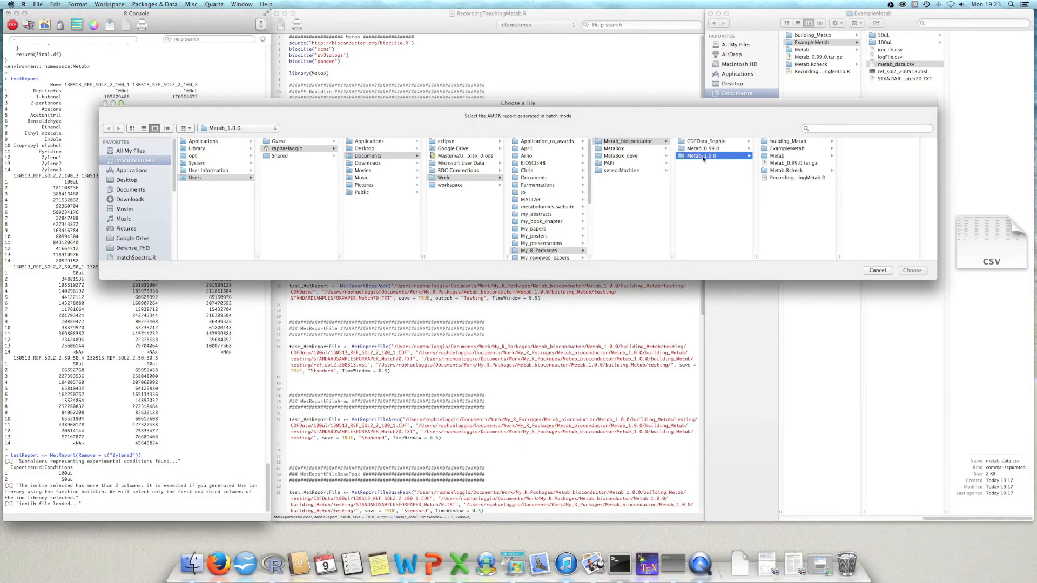
left_click(788, 149)
left_click(891, 185)
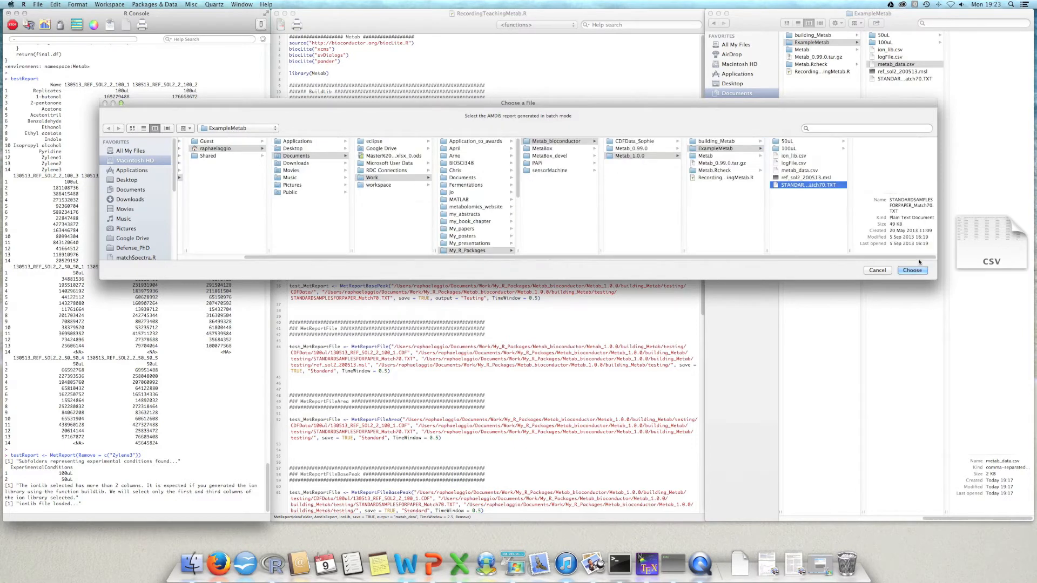
left_click(912, 270)
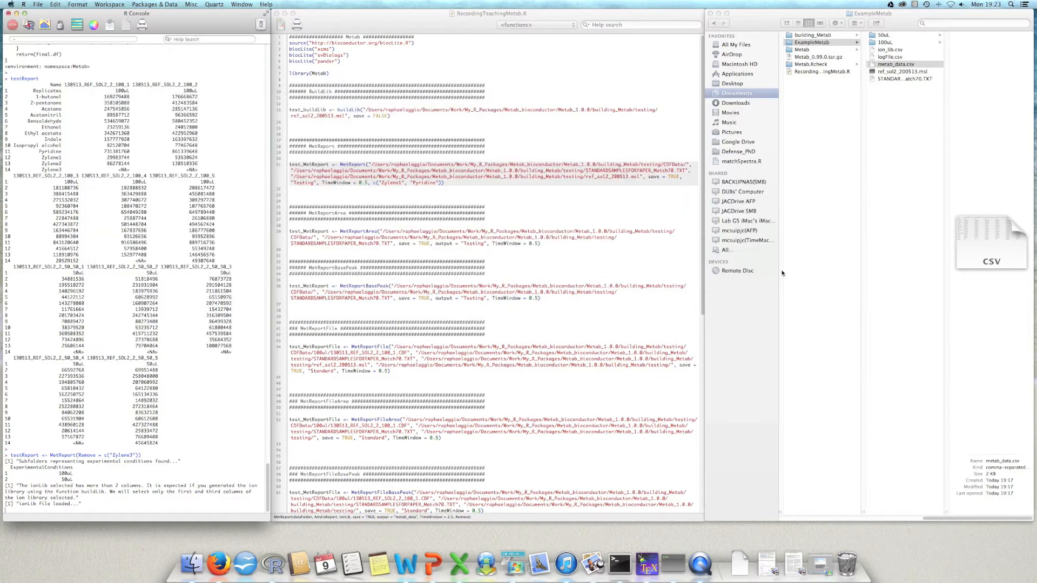
Step: Close the averaged ion chromatogram plot and select the new metab_data1.csv file in the ExampleMetab folder
left_click_drag(190, 225, 536, 171)
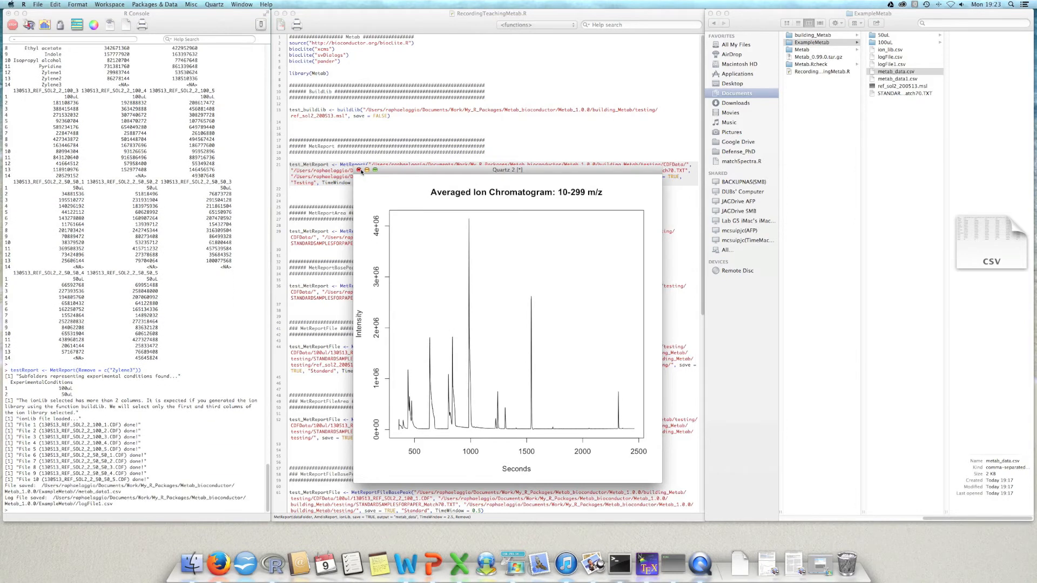
left_click(358, 170)
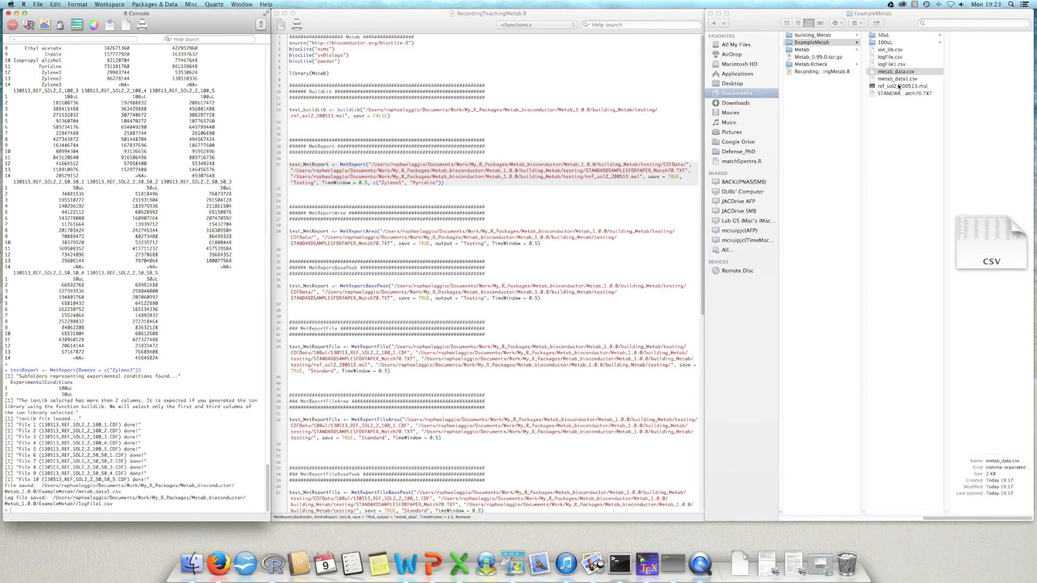
left_click(899, 73)
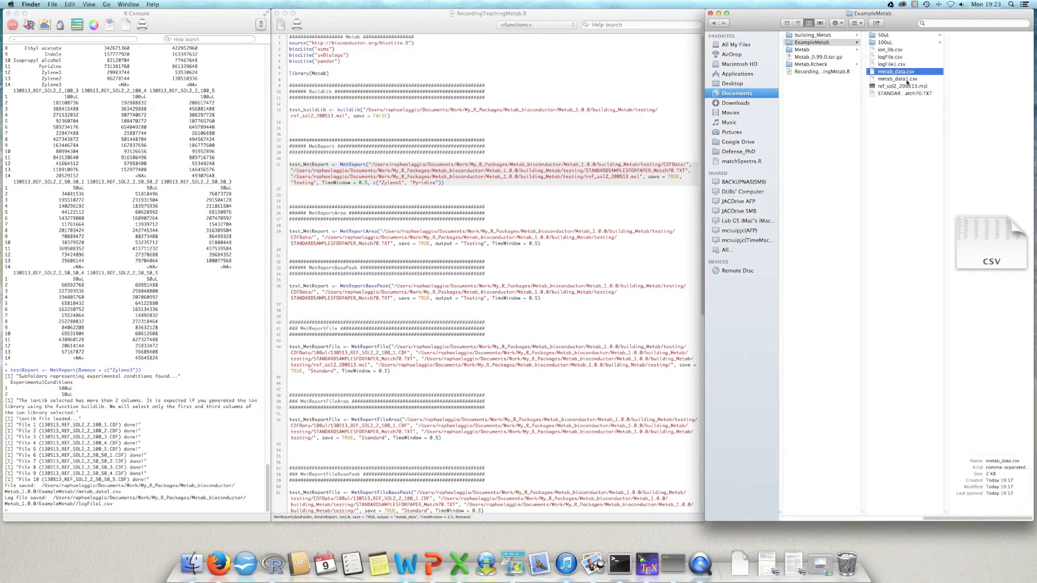
left_click(907, 79)
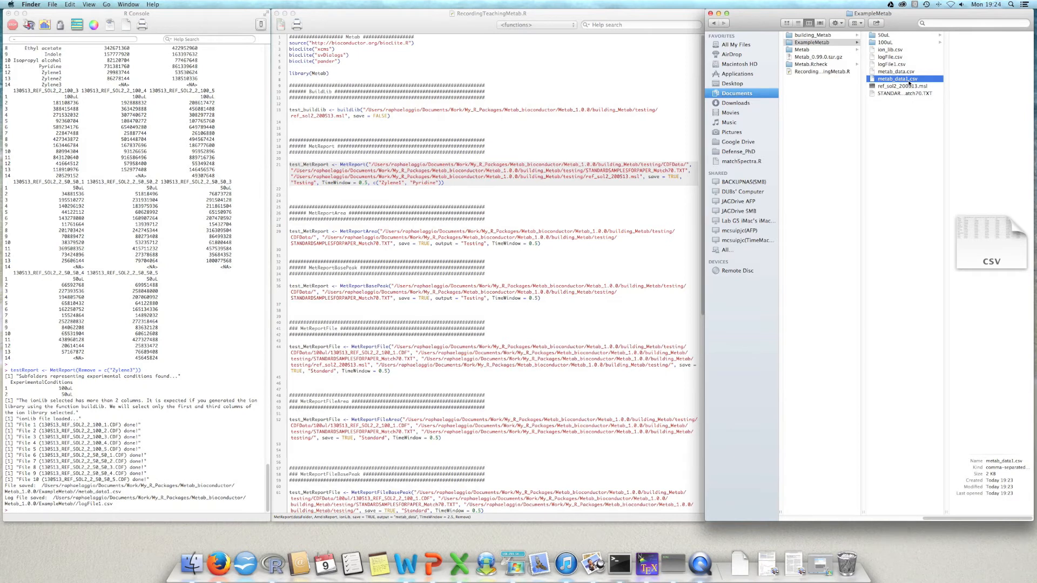
Step: Print the updated testReport data frame in the R console and highlight Zylene2 at the end of its name column
left_click(156, 485)
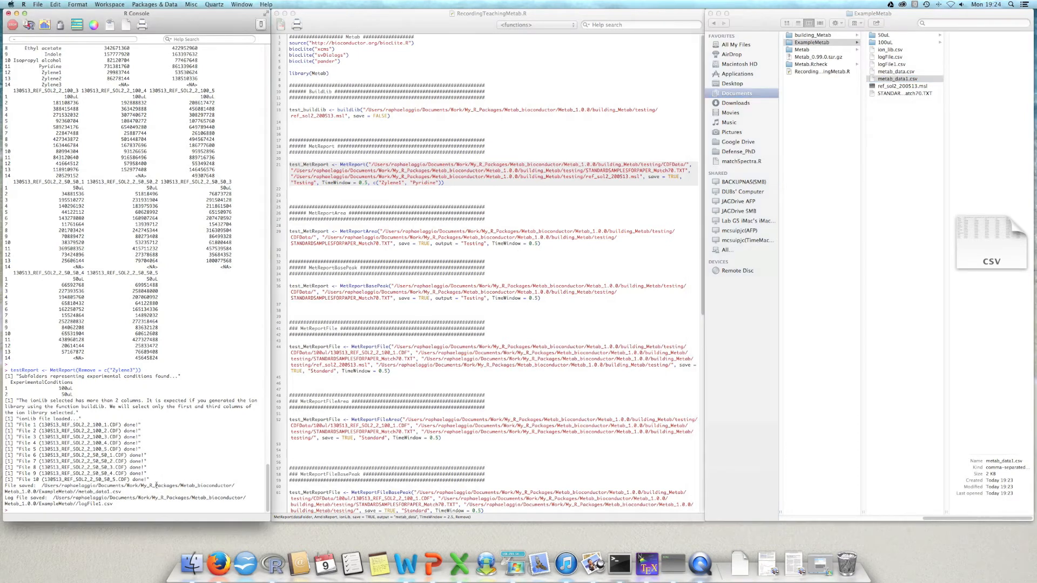
type("testReport")
left_click_drag(39, 371, 11, 371)
key("Return")
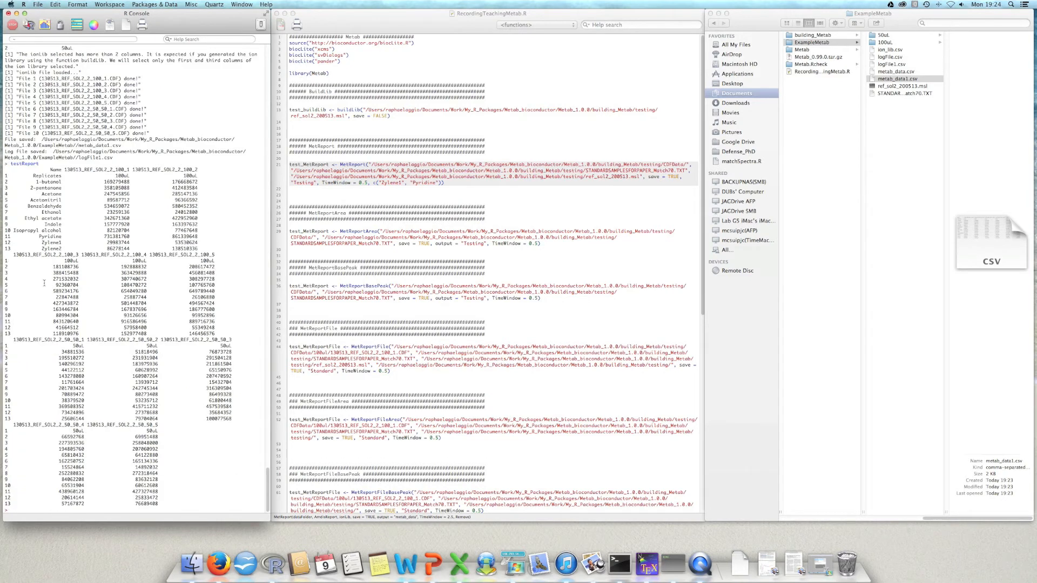
left_click_drag(61, 248, 42, 248)
Step: Preview metab_data1.csv and compare its compound rows with those of metab_data.csv
left_click(892, 79)
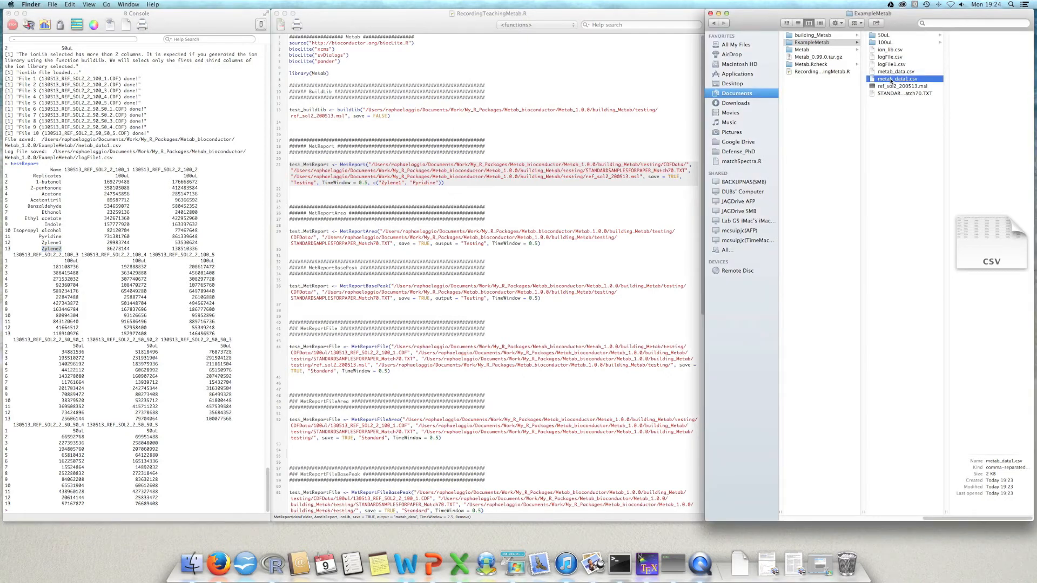
key("space")
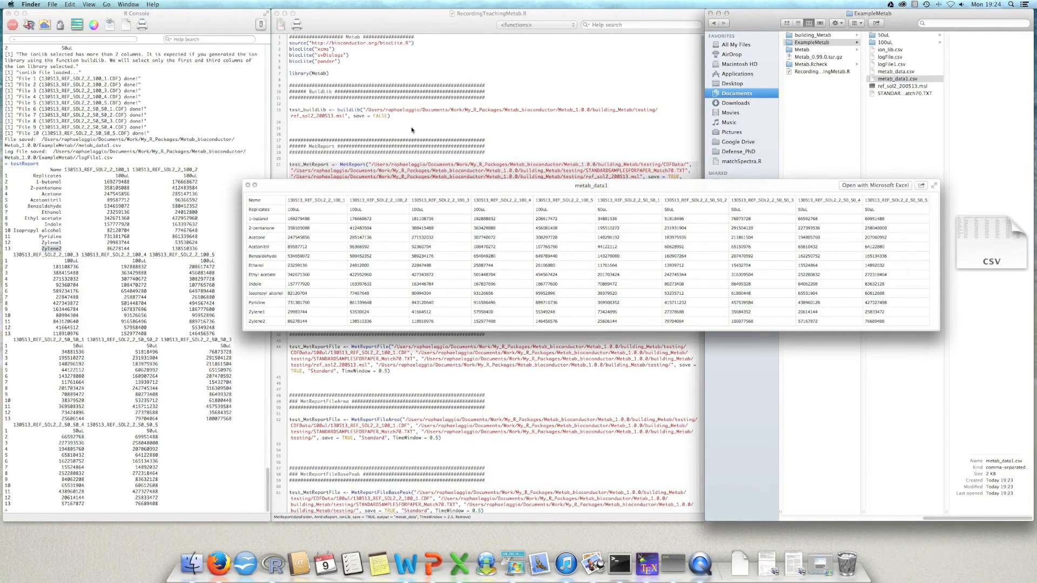
key("Up")
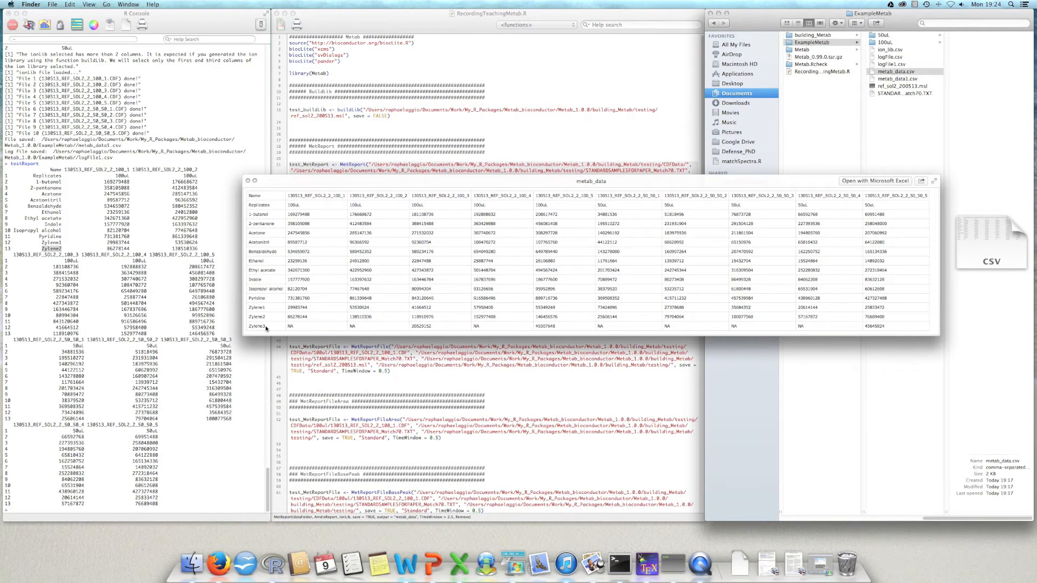
key("Down")
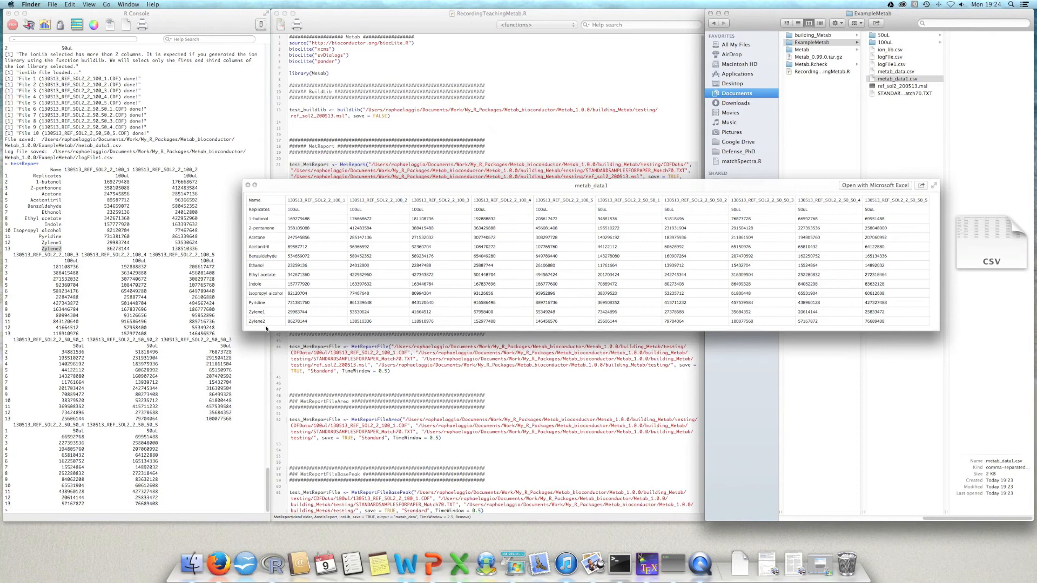
key("space")
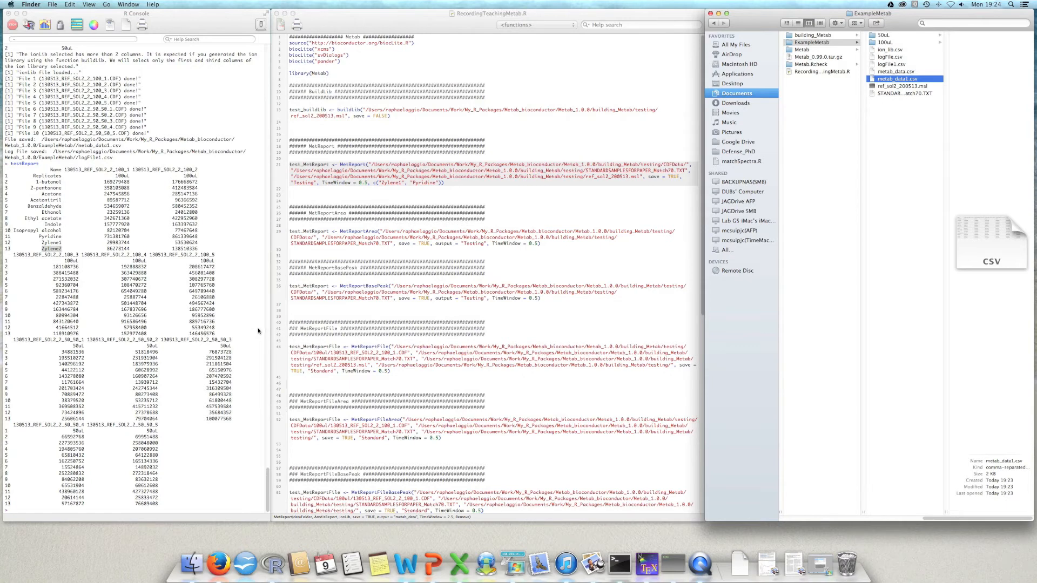
Step: Open the R help page for MetReport from the console and move it clear of the script
left_click(232, 326)
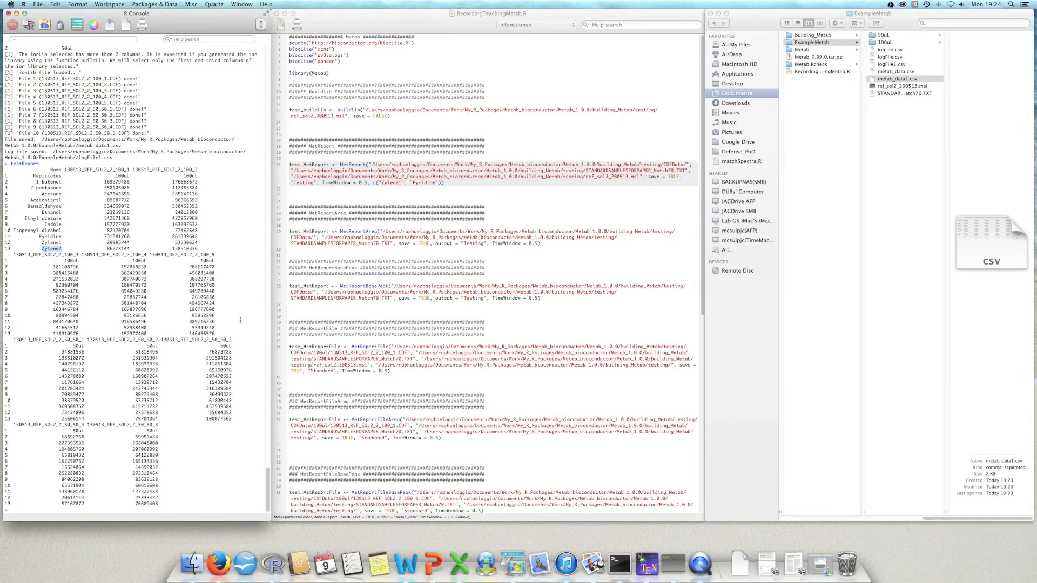
left_click(426, 188)
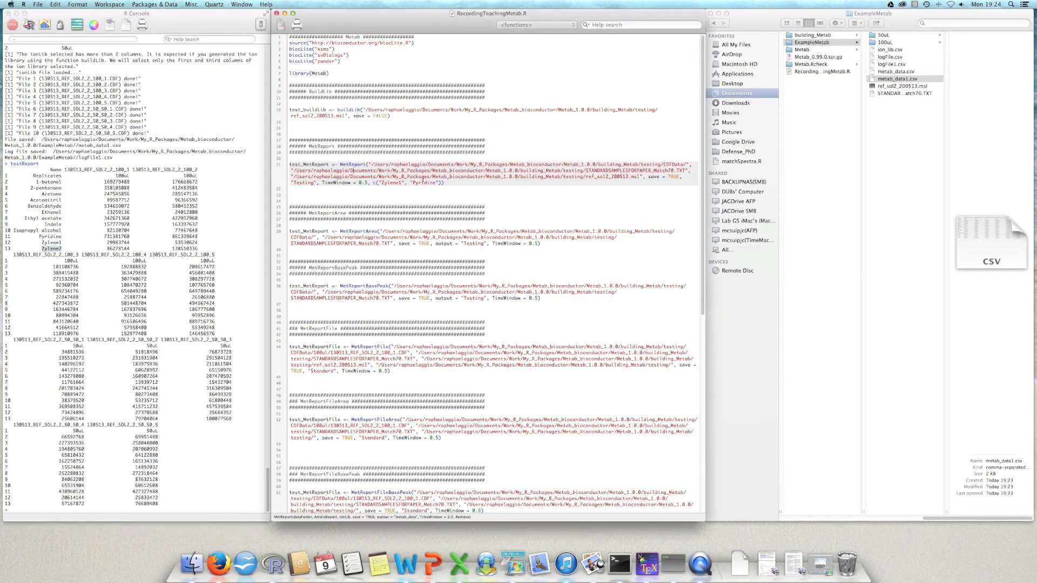
left_click(368, 164)
left_click(201, 444)
type("?MetReport")
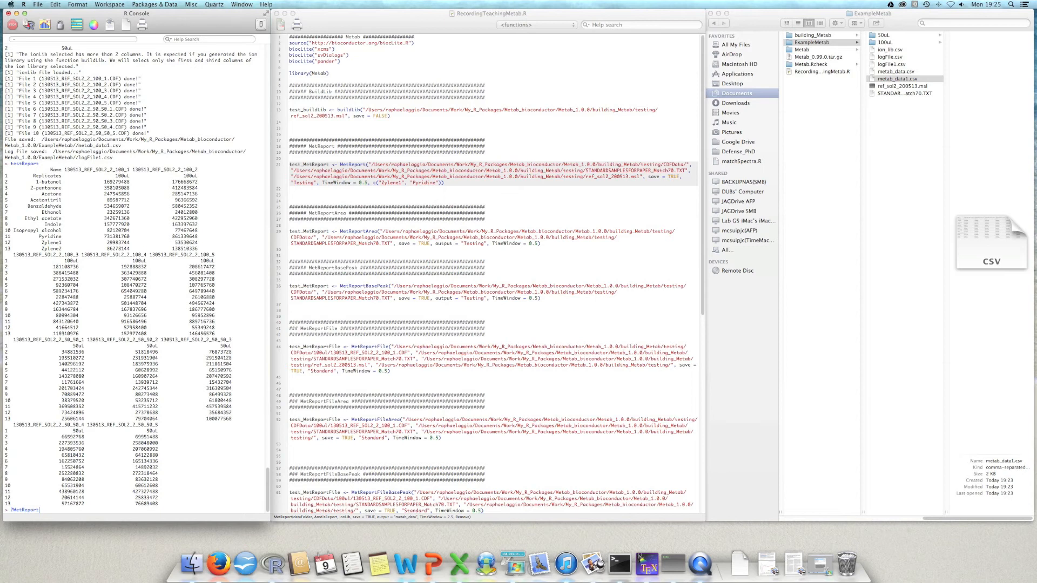
key("Return")
left_click_drag(424, 97, 904, 111)
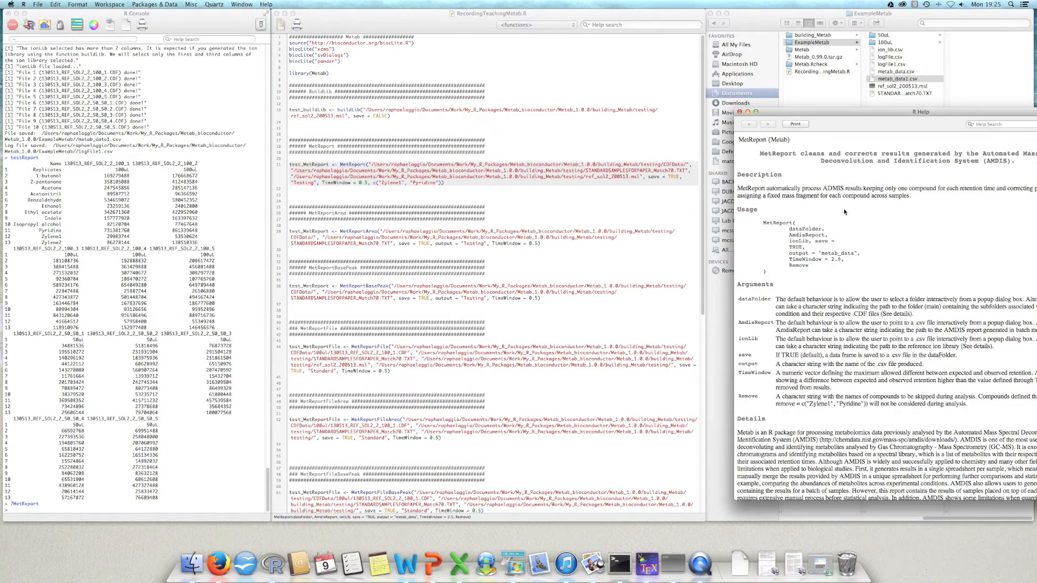
Step: Copy the parent directory path of the ExampleMetab folder from its file information
left_click(831, 43)
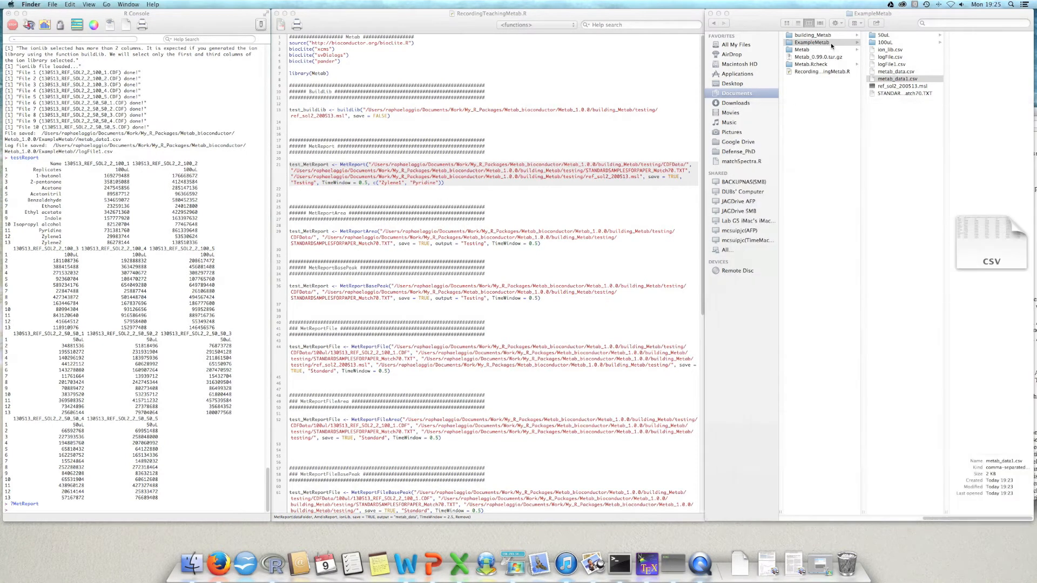
left_click(825, 44)
key("super+i")
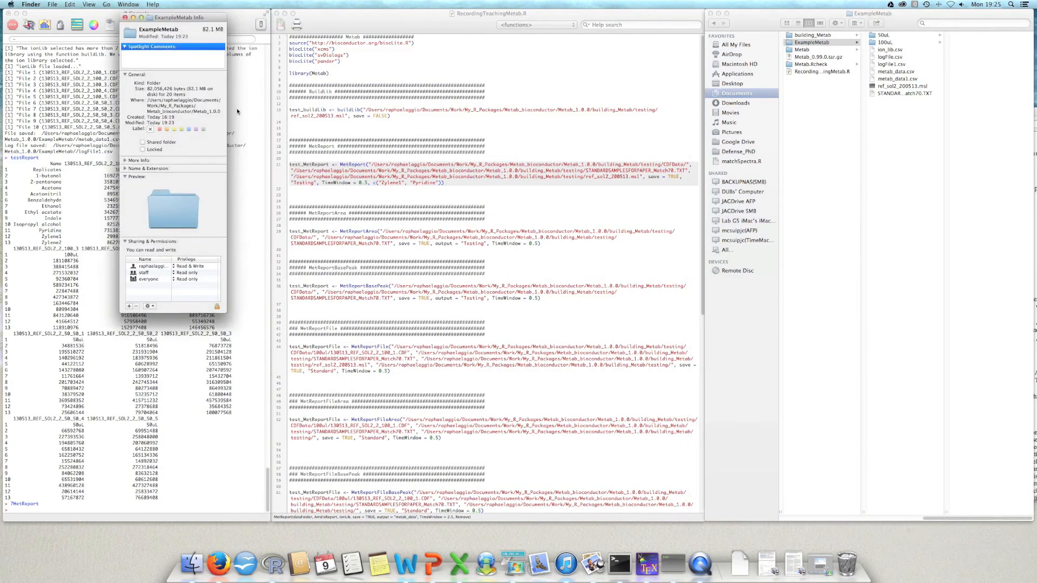
left_click_drag(221, 111, 147, 100)
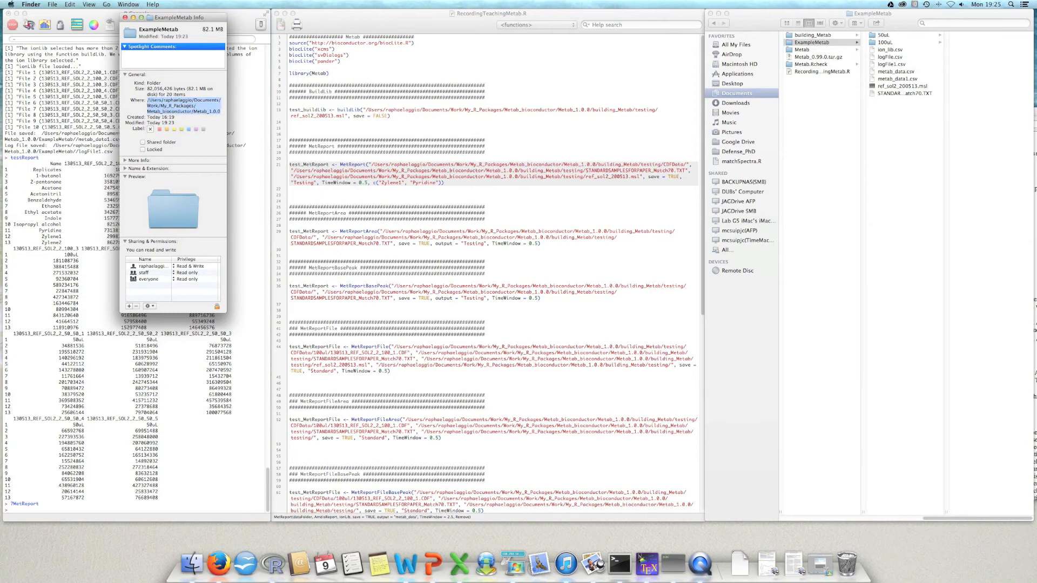
left_click(124, 17)
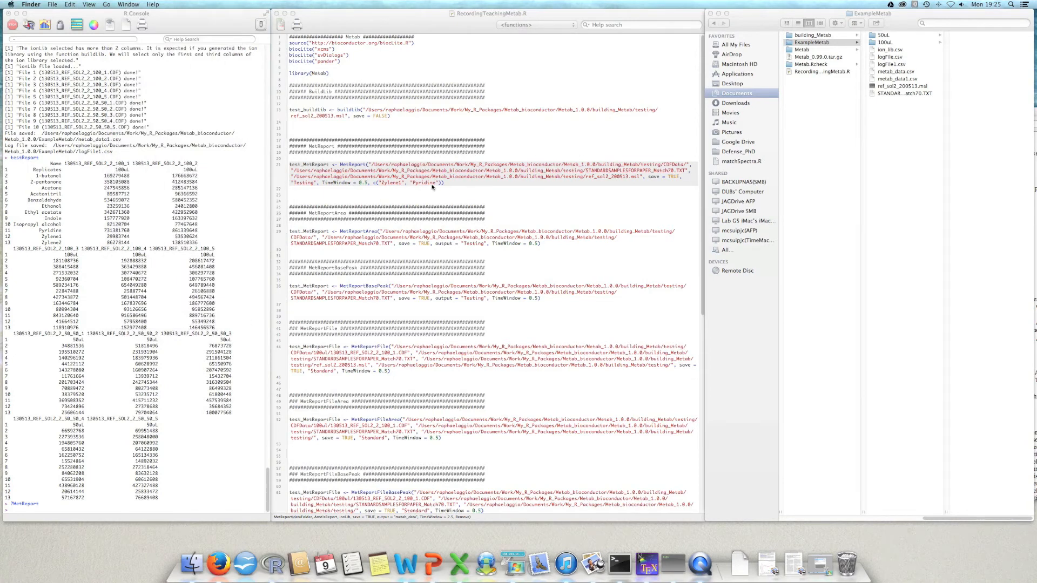
Step: Delete all arguments inside the MetReport call of the RecordingTeachingMetab.R script, leaving empty parentheses
left_click(370, 170)
left_click_drag(371, 170, 439, 182)
key("BackSpace")
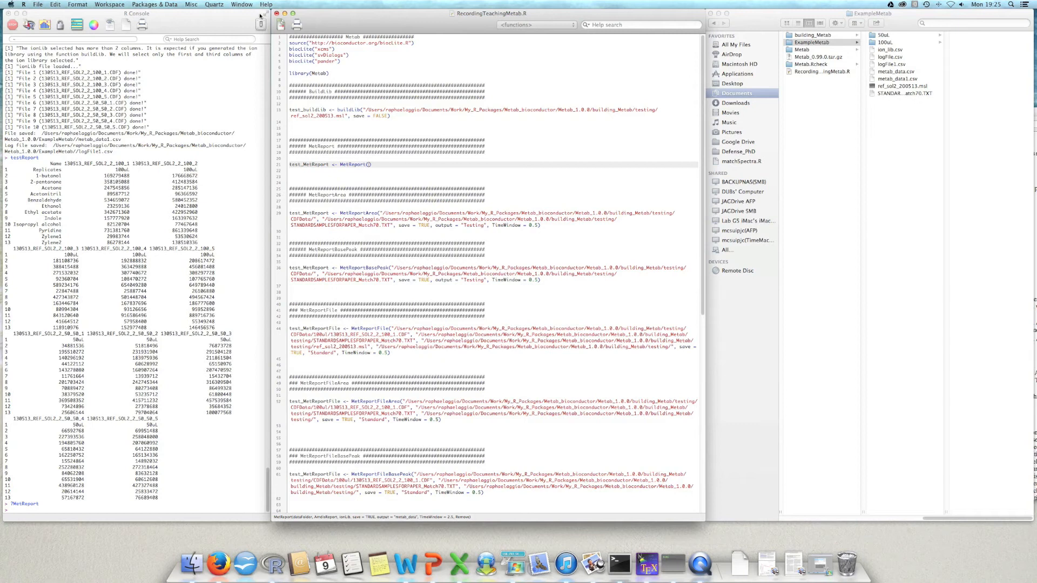
left_click(241, 5)
left_click(281, 109)
left_click_drag(520, 81, 884, 85)
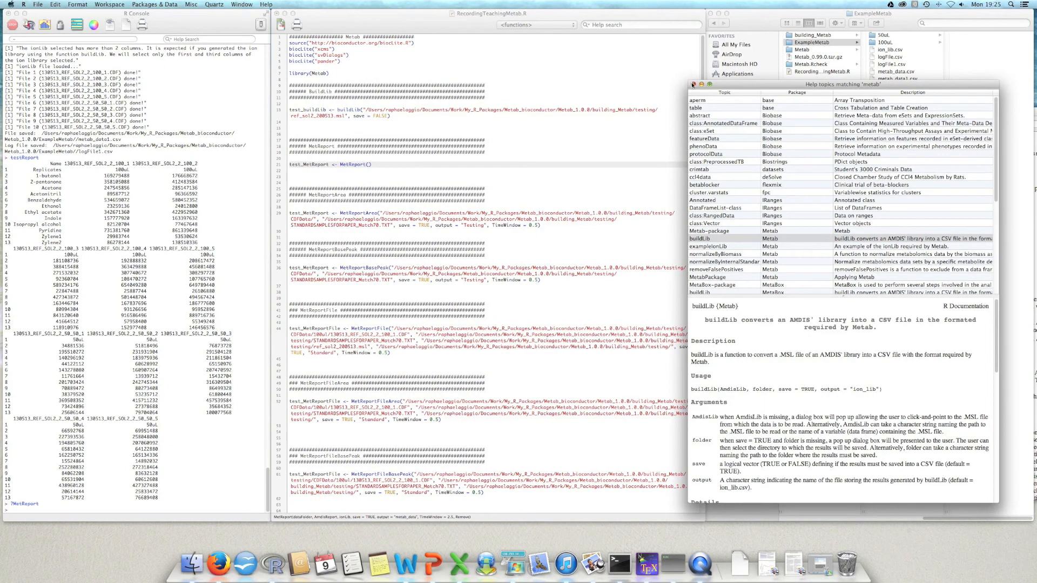
left_click(693, 85)
Step: Reopen the MetReport help page with ?MetReport and place it beside the script
left_click(141, 429)
key("Up")
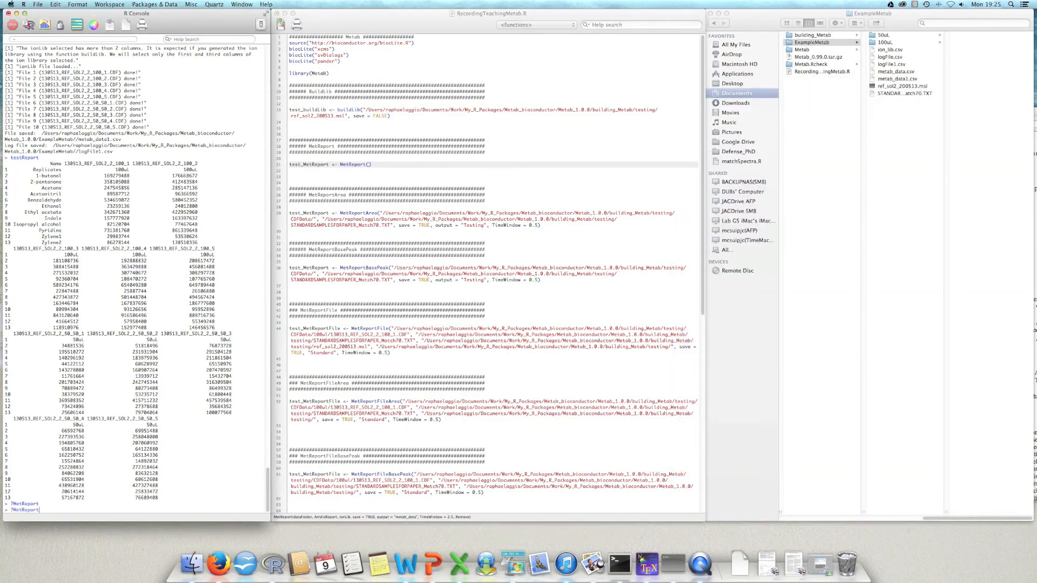
key("Return")
left_click_drag(860, 116, 835, 114)
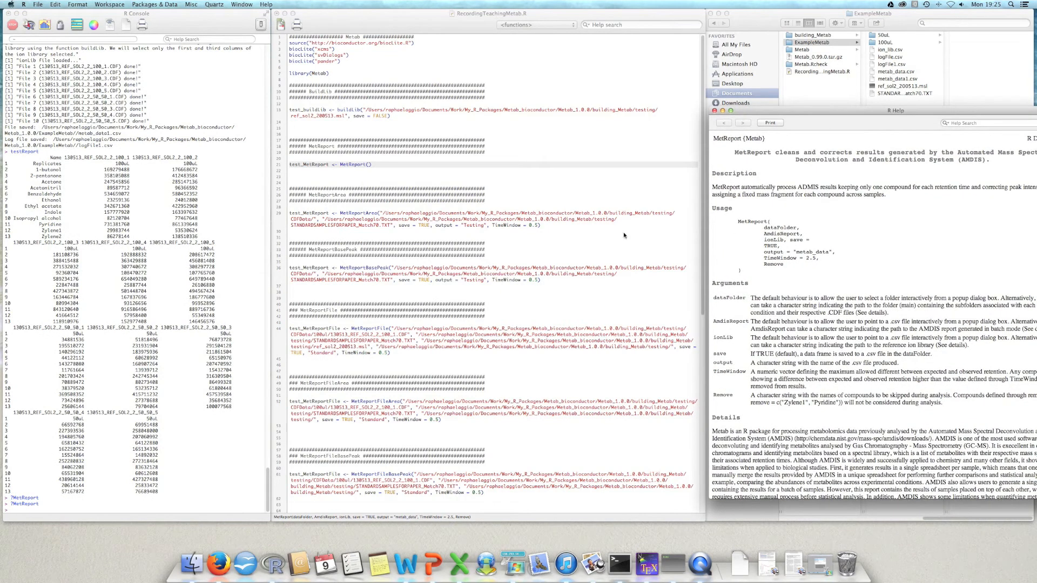
Step: Enter the copied directory path extended with ExampleMetab/ as the quoted first argument of the script's MetReport call
left_click(369, 166)
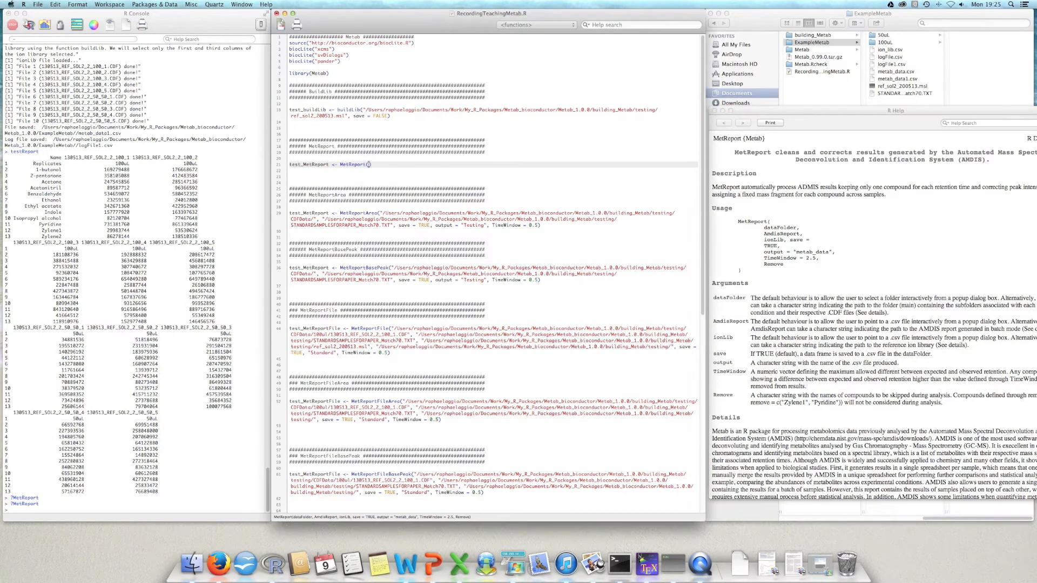
type("/Users/raphaelaggio/Documents/Work/My_R_Packages/Metab_bioconductor/Metab_1.0.0")
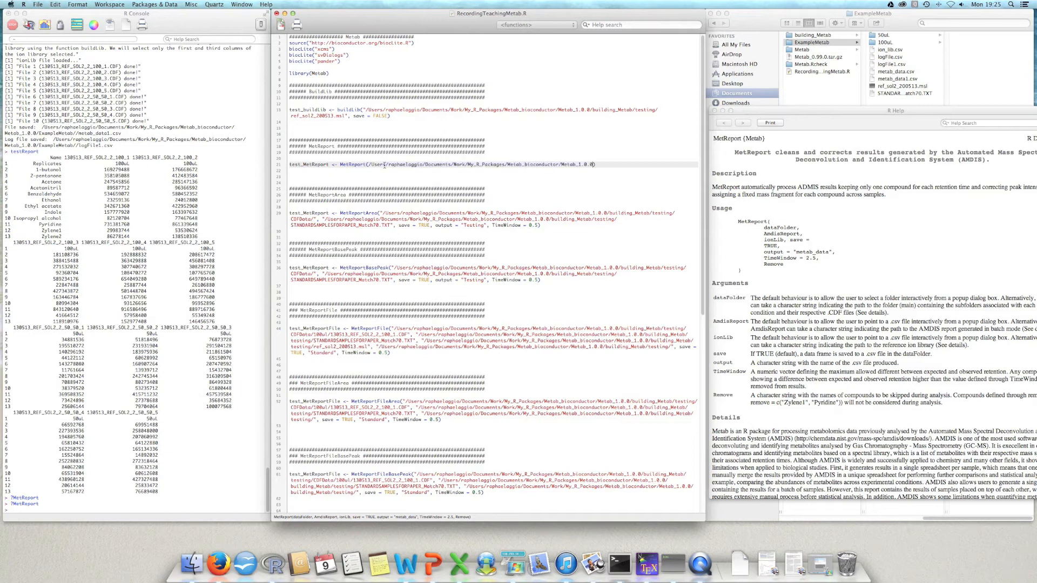
left_click(372, 165)
type("\"")
key("Delete")
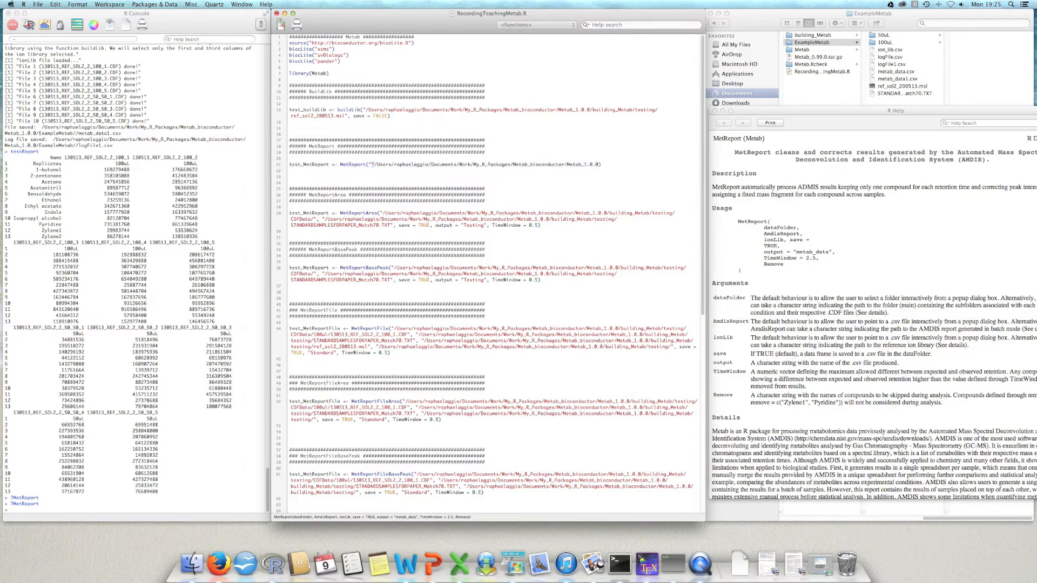
left_click(595, 164)
type("\"/")
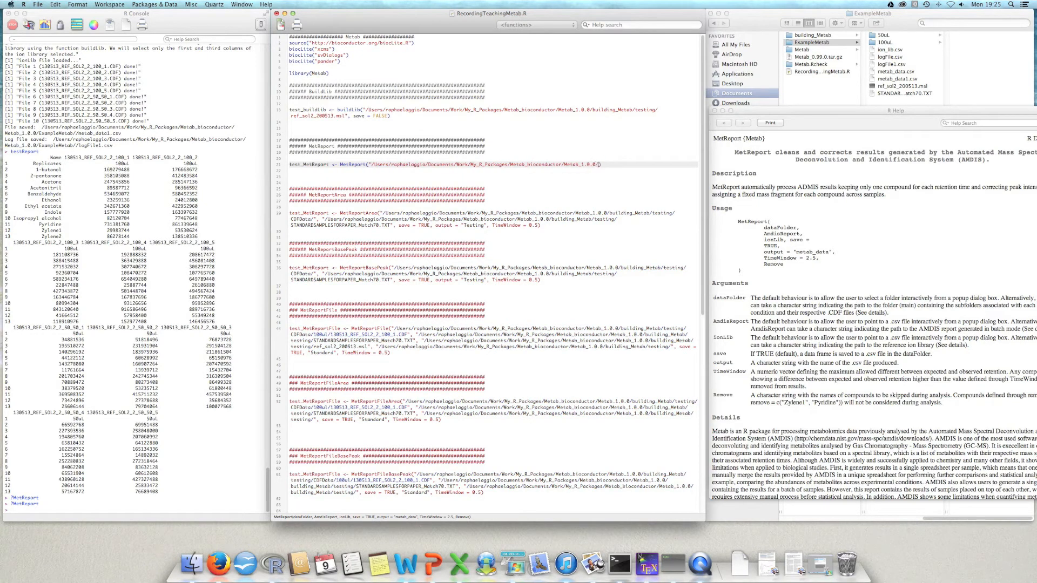
type("ExampleMetab/\",")
Step: Duplicate the quoted ExampleMetab/ folder path as the second argument of the MetReport call
left_click_drag(368, 166, 637, 165)
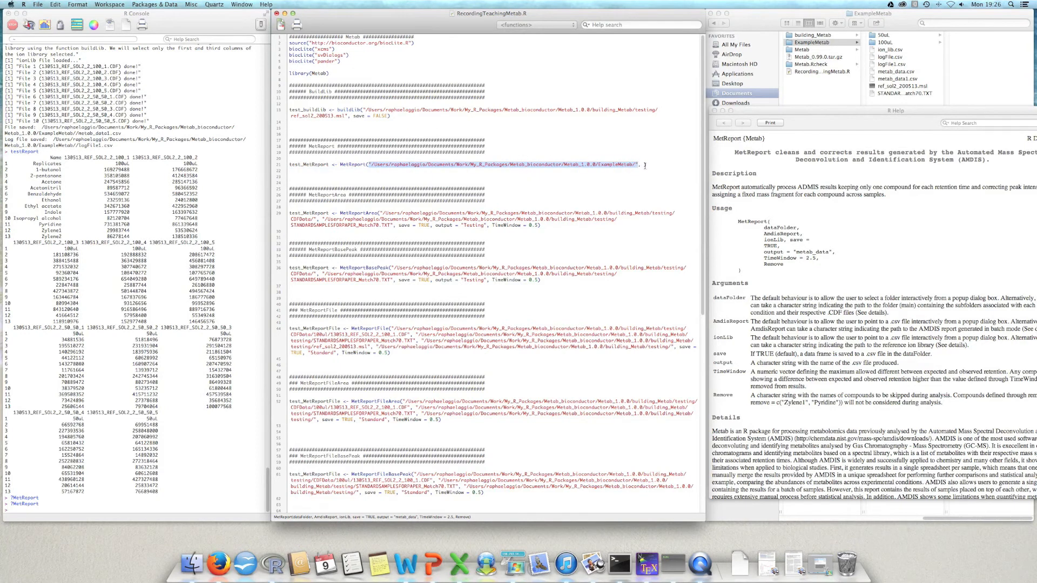
key("super+c")
left_click(646, 164)
key("super+v")
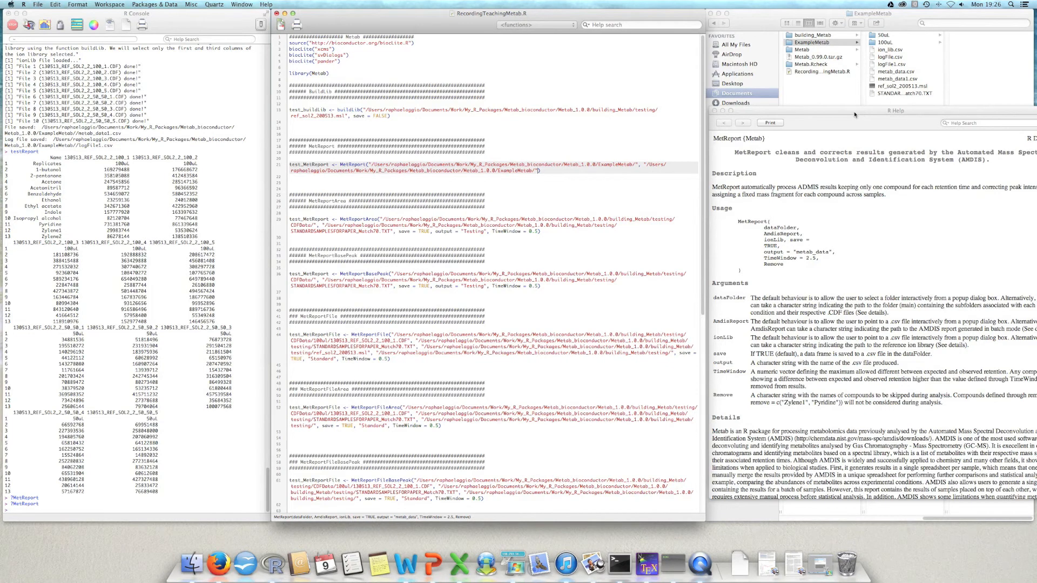
Step: Append the file name STANDARDSAMPLESFORPAPER_Match70.TXT to the folder path in the MetReport call's second argument, and check the following argument in the help page
left_click_drag(853, 112, 799, 132)
left_click(894, 95)
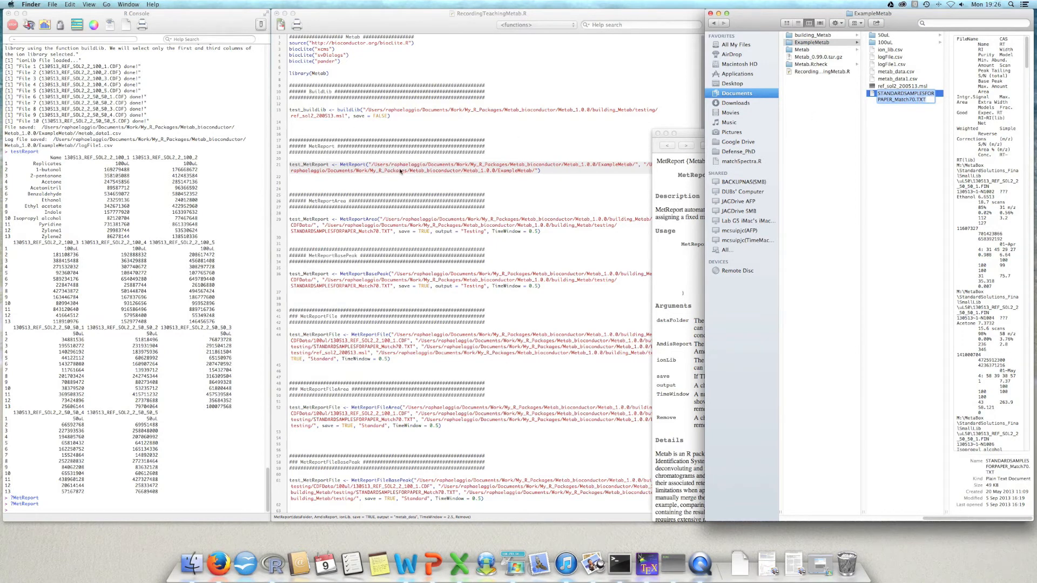
left_click(528, 165)
key("super+v")
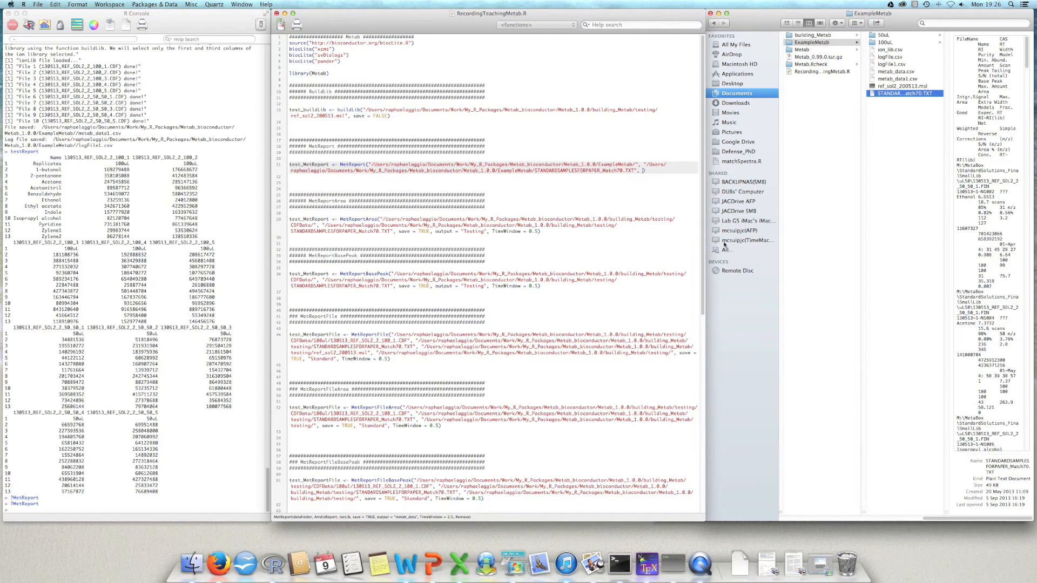
left_click_drag(743, 10, 771, 11)
left_click(717, 179)
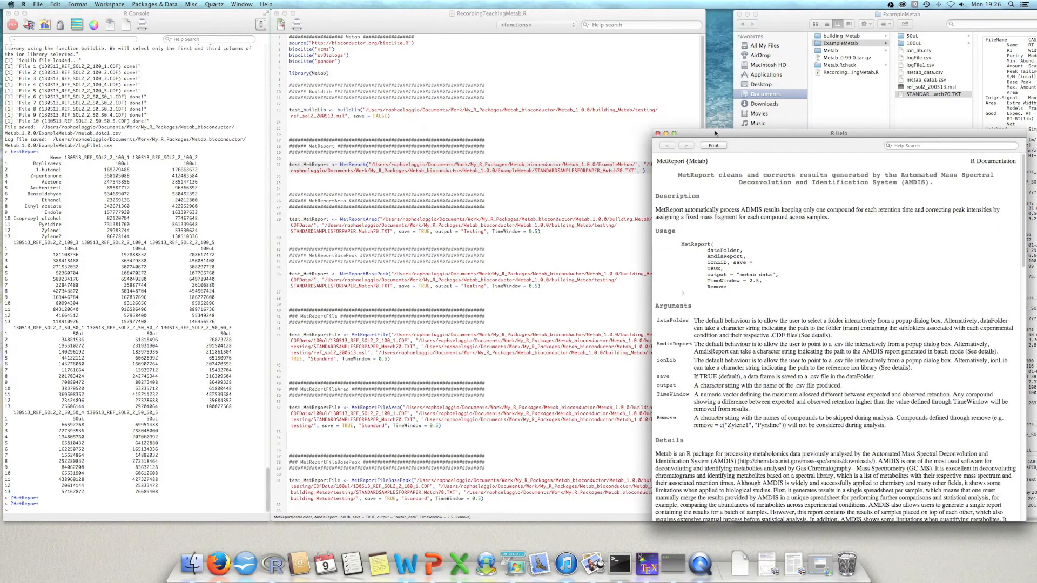
left_click(757, 28)
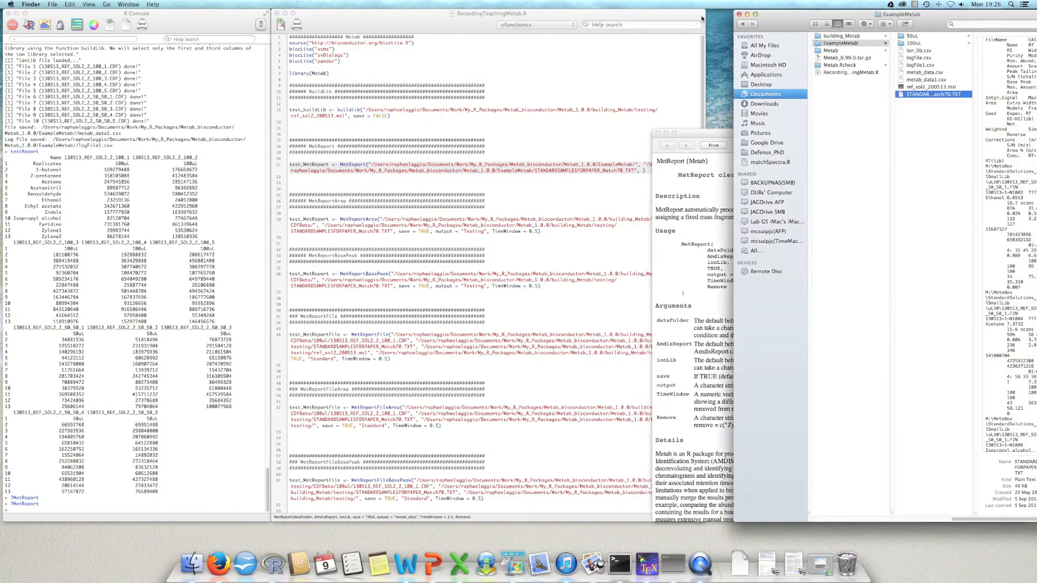
left_click(631, 171)
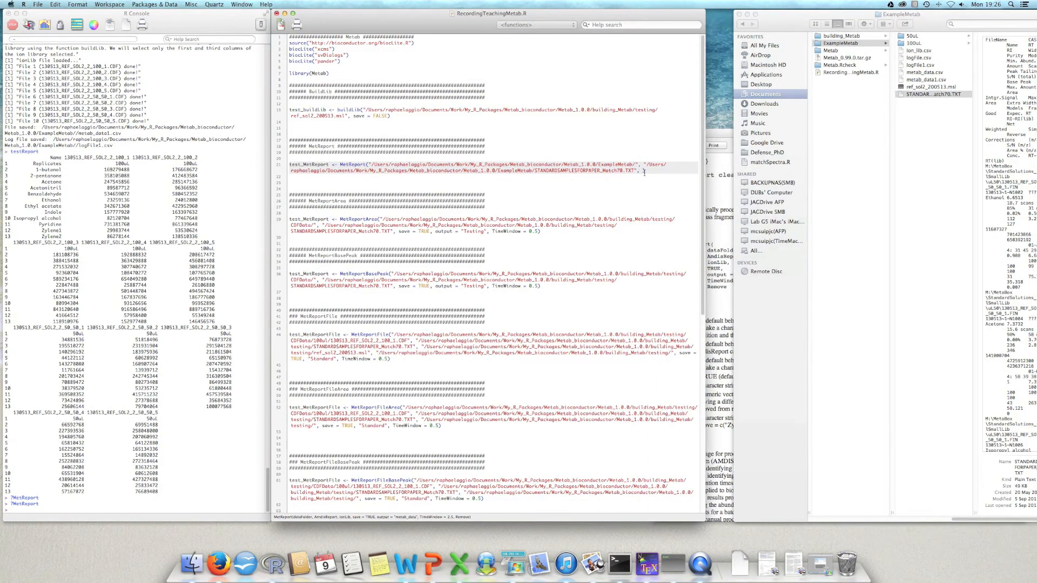
type("STANDARDSAMPLESFORPAPER_Match70.TXT")
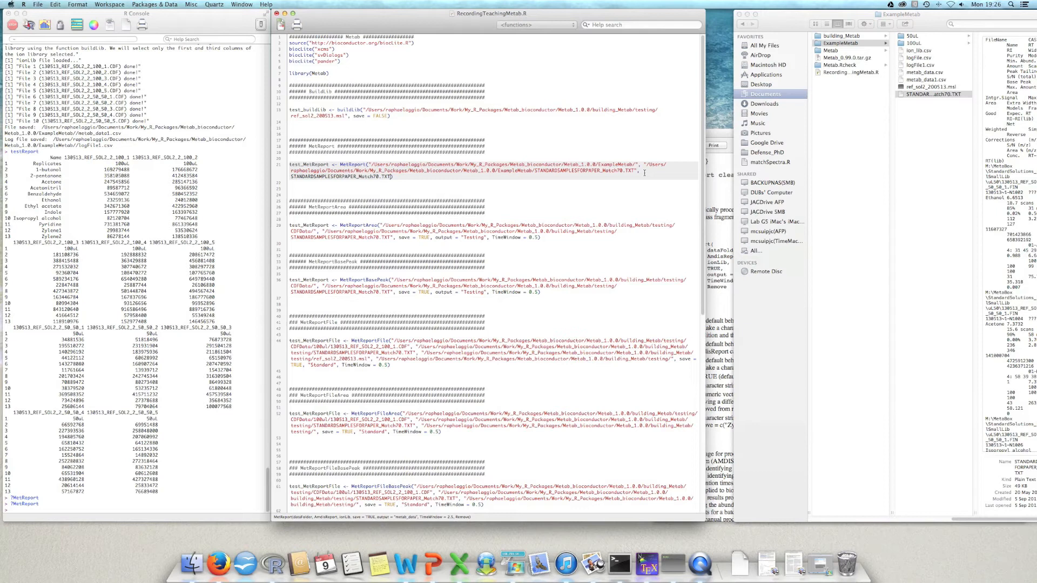
key("super+z")
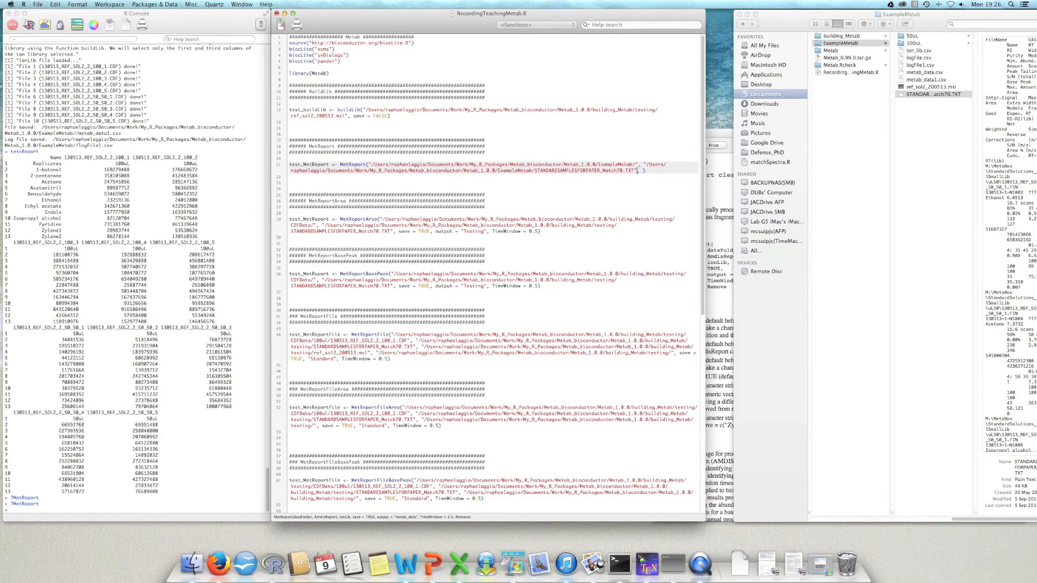
Step: Duplicate the second argument's quoted path as the third MetReport argument and strip its file name, leaving the path ending in ExampleMetab/
left_click_drag(644, 164, 637, 171)
key("super+c")
key("Down")
key("Down")
left_click(642, 171)
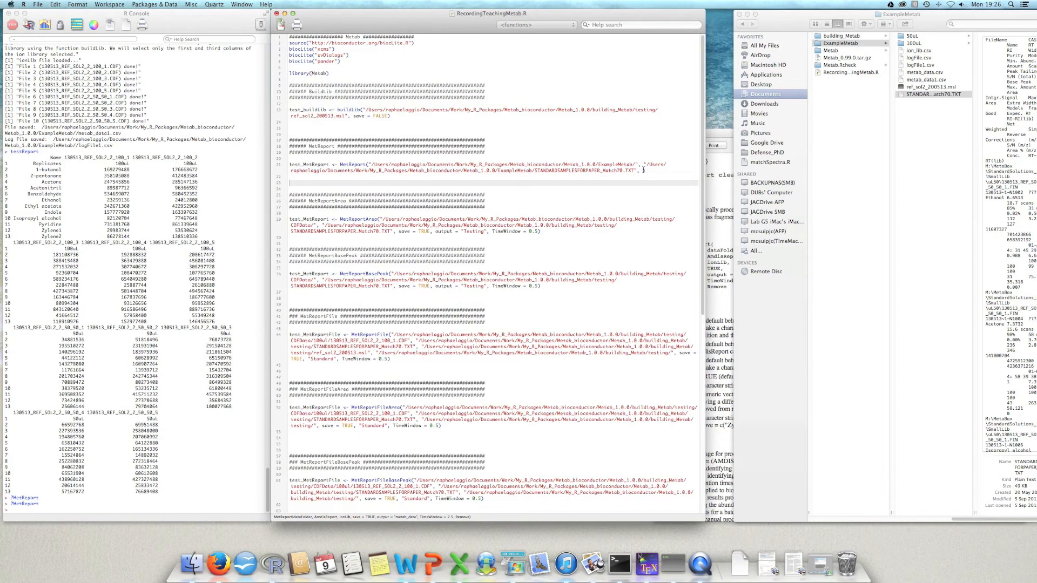
key("super+v")
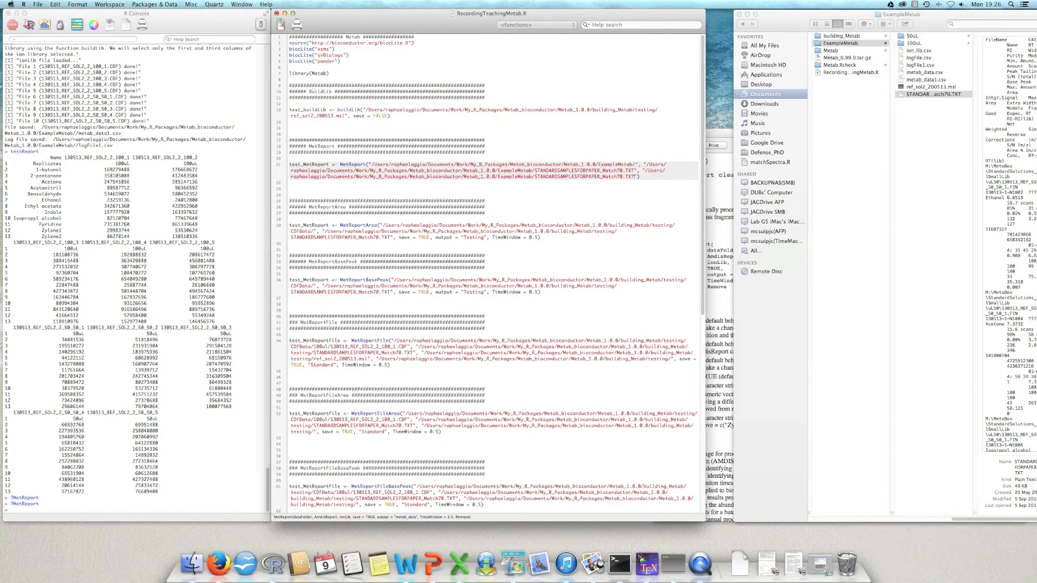
left_click(534, 177, "shift")
key("BackSpace")
Step: Copy the library file's name from the ExampleMetab folder and append ref_sol2_200513.msl to the third argument's path
left_click(933, 91)
left_click(934, 87)
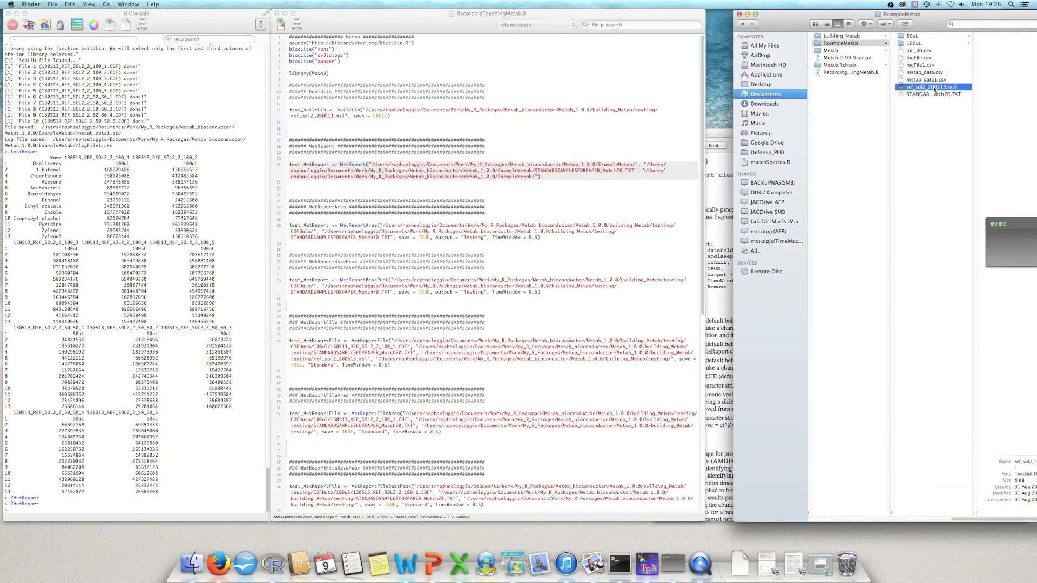
left_click(923, 52)
left_click(945, 88)
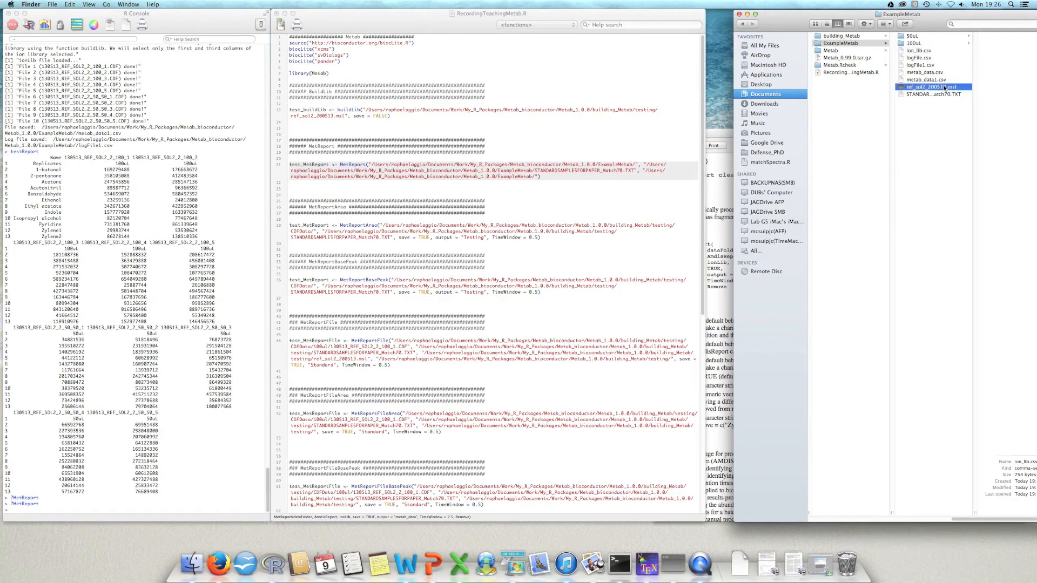
left_click(942, 87)
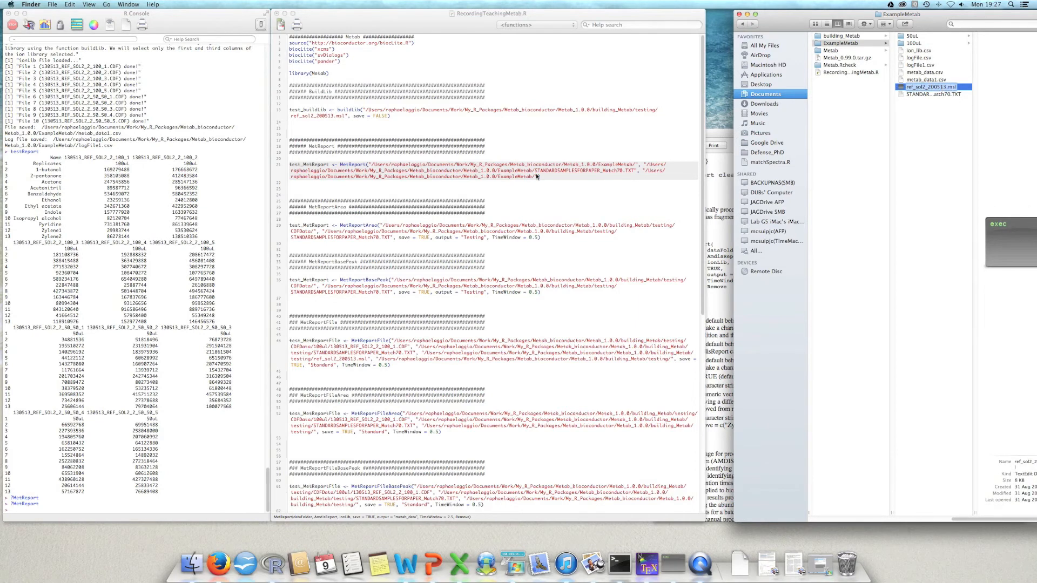
left_click(537, 176)
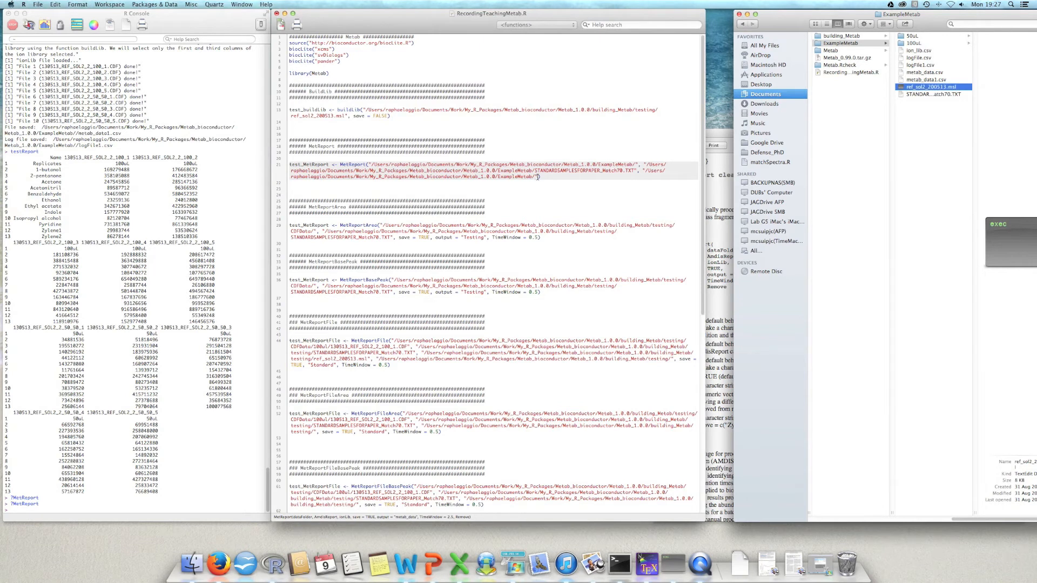
type("ref_sol2_200513.msl")
Step: Add save = FALSE to the MetReport call after the ion library path
left_click(716, 166)
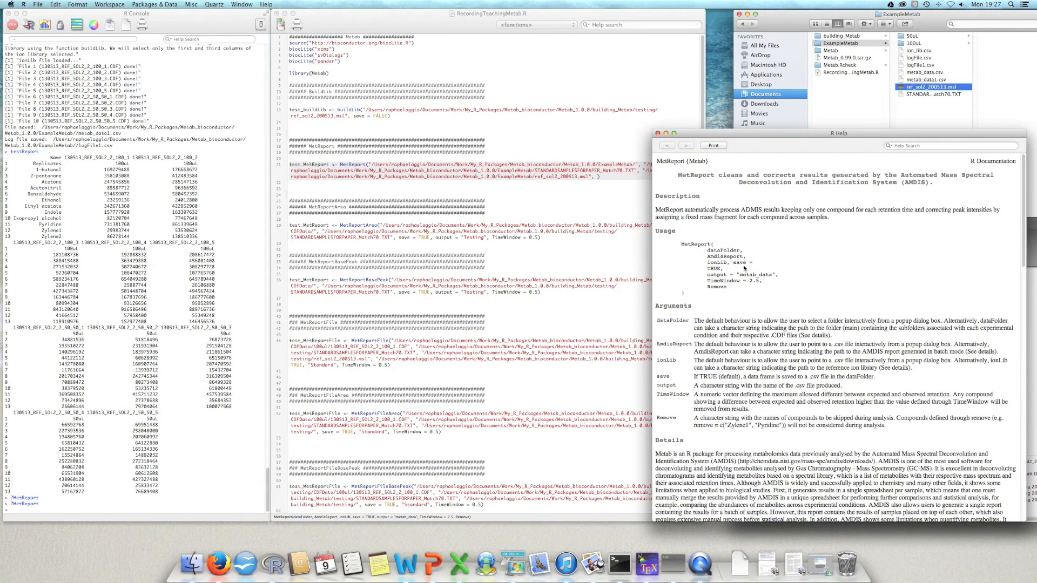
left_click(596, 176)
type("save = ")
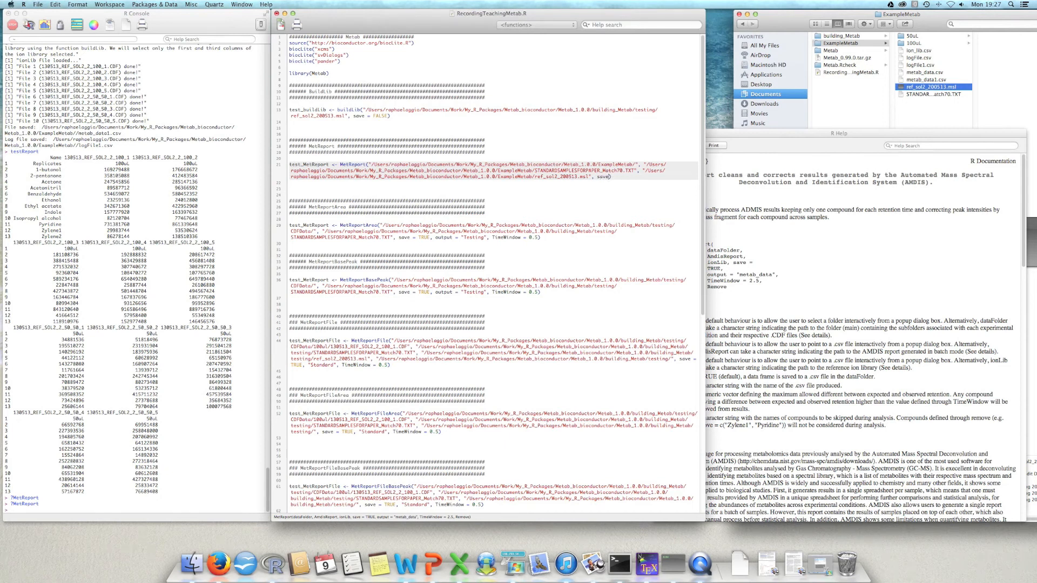
type("FALSE,")
Step: Review the output and TimeWindow arguments in the help page, and add TimeWindow = 0.5 to the MetReport call
left_click(736, 248)
left_click_drag(708, 275, 763, 273)
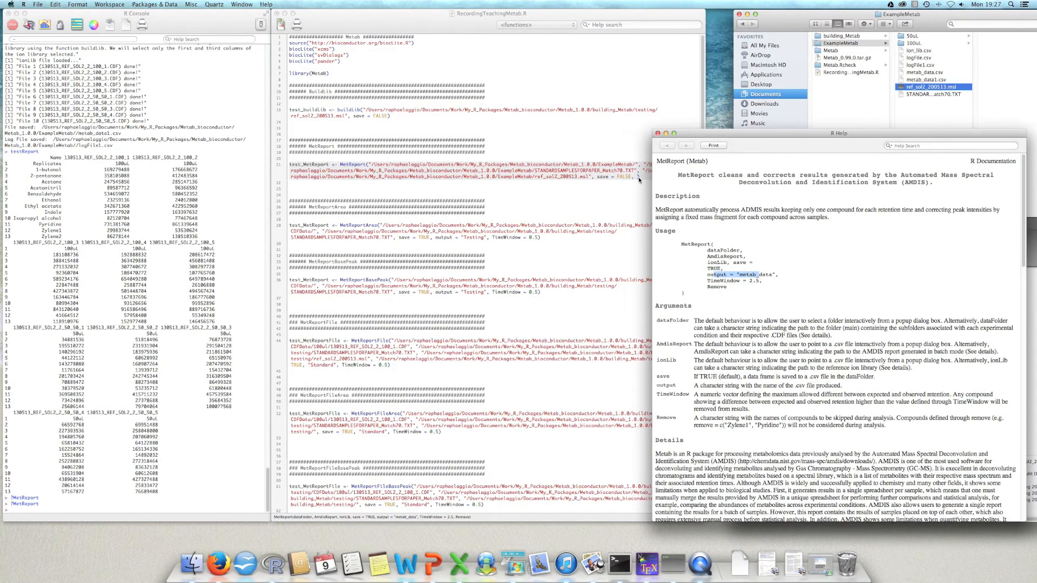
mouse_move(775, 274)
left_mouse_down()
mouse_move(708, 274)
mouse_move(762, 281)
left_mouse_up()
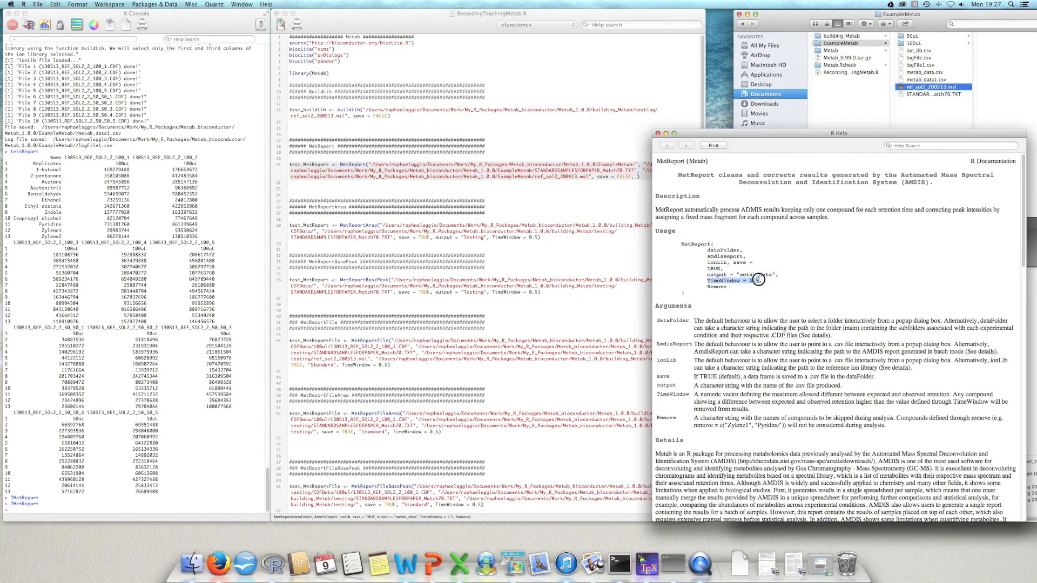
left_click(637, 178)
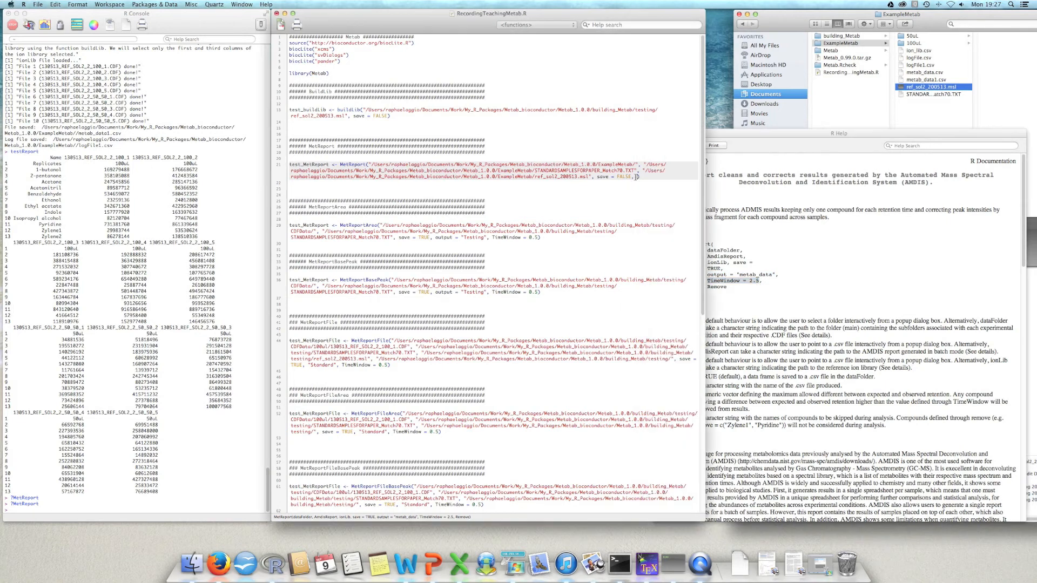
left_click_drag(753, 135, 814, 117)
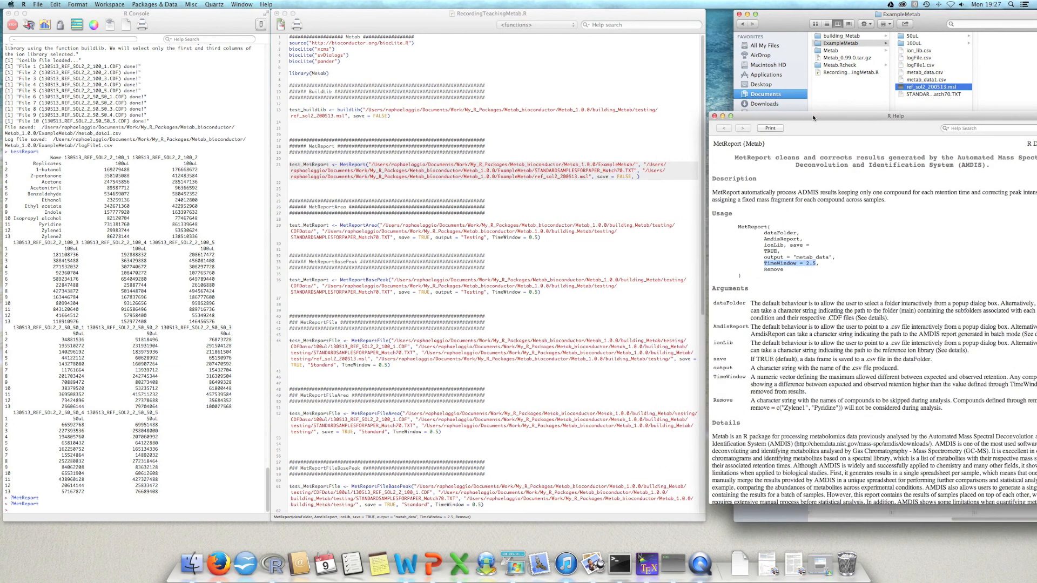
left_click(639, 177)
type("TimeWindow")
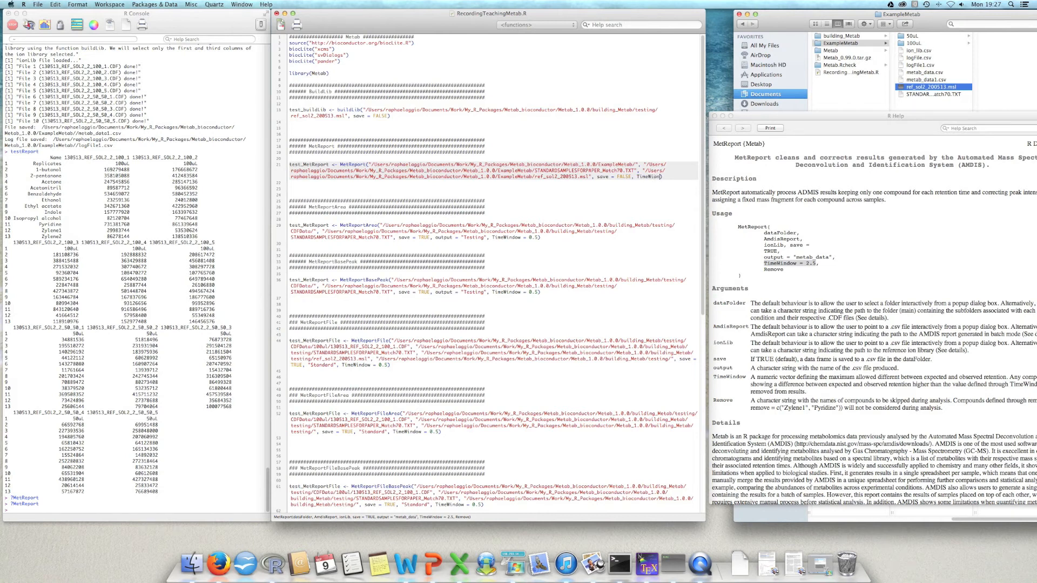
key("BackSpace")
key("BackSpace")
key("BackSpace")
key("BackSpace")
key("BackSpace")
type("ndo")
type("w = ")
type("0.")
Step: Add Remove = c("Acetone", "Ethanol") as the last argument of the MetReport call
type("Remo")
type("ve = ")
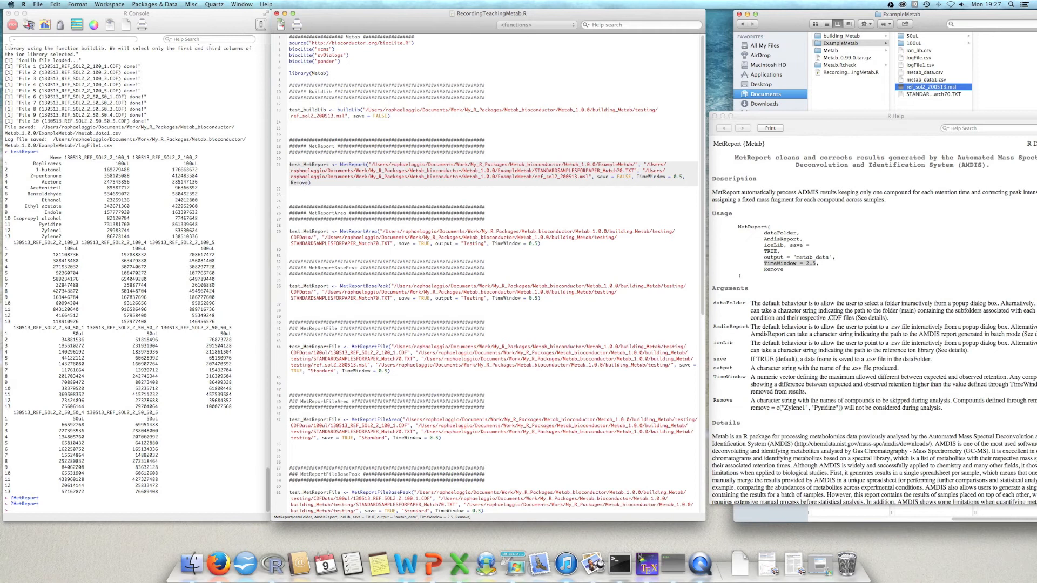
type("c(\"Acetone\"")
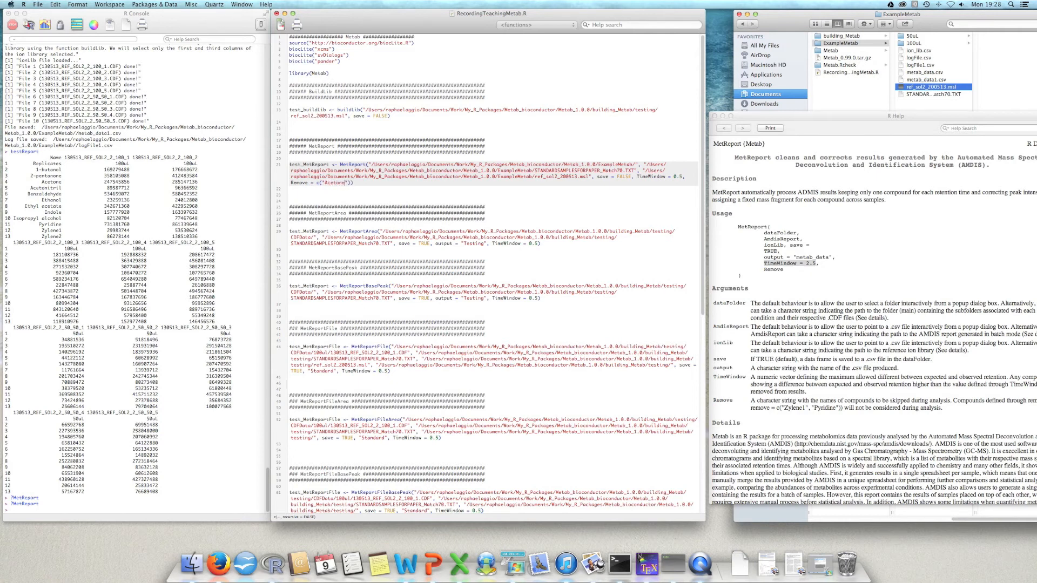
type(", \"Ethanol")
key("Right")
key("Right")
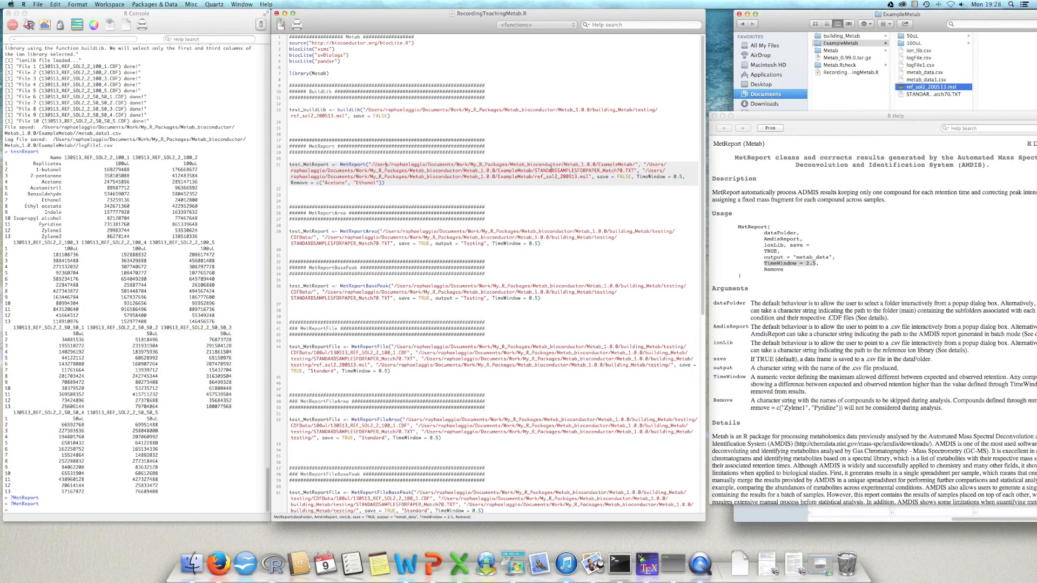
Step: Run the test_MetReport line with save = FALSE and close the chromatogram plot window it opens
key("super+Return")
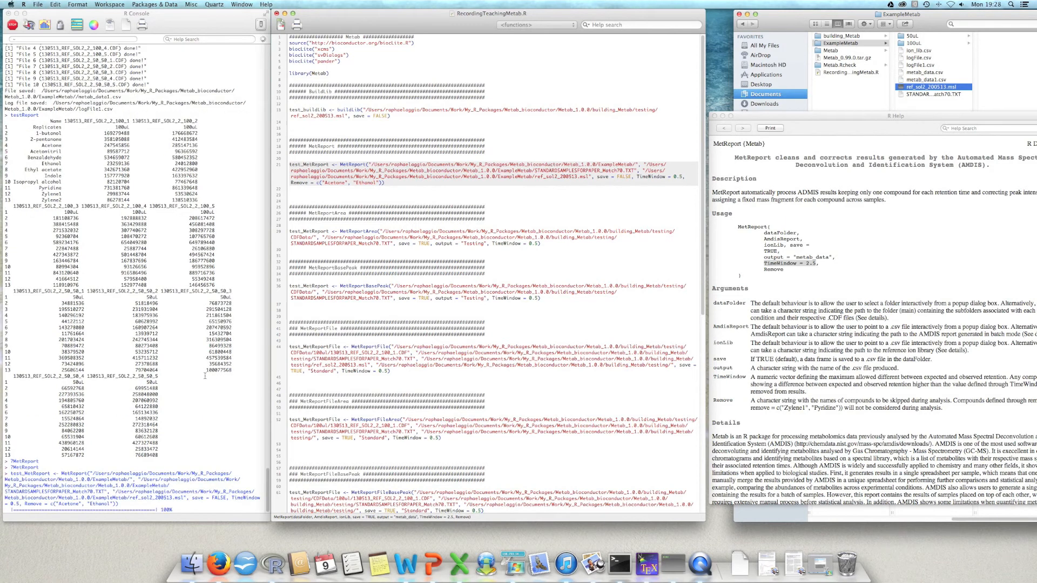
left_click_drag(98, 226, 415, 203)
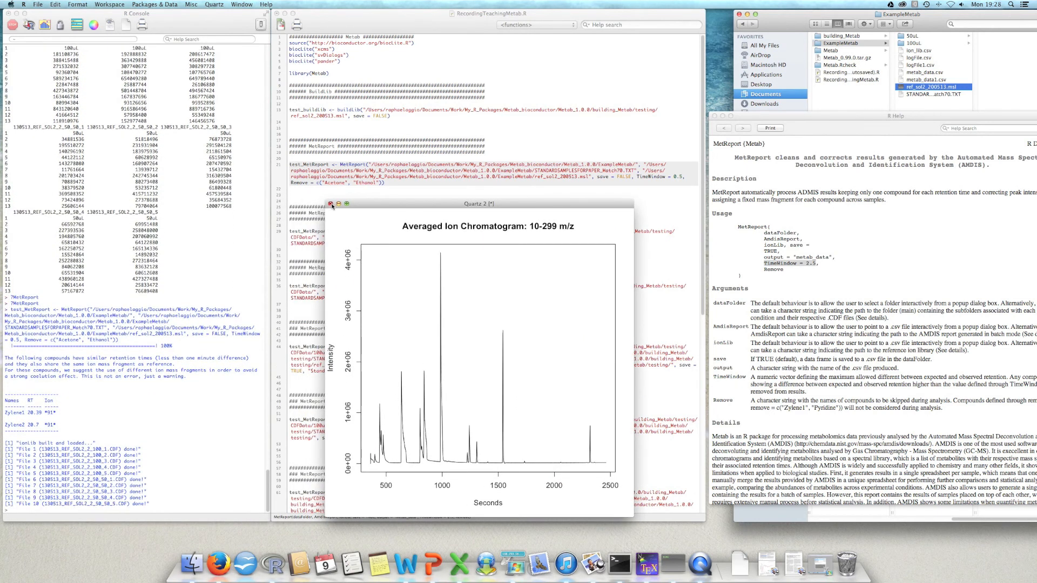
left_click(330, 204)
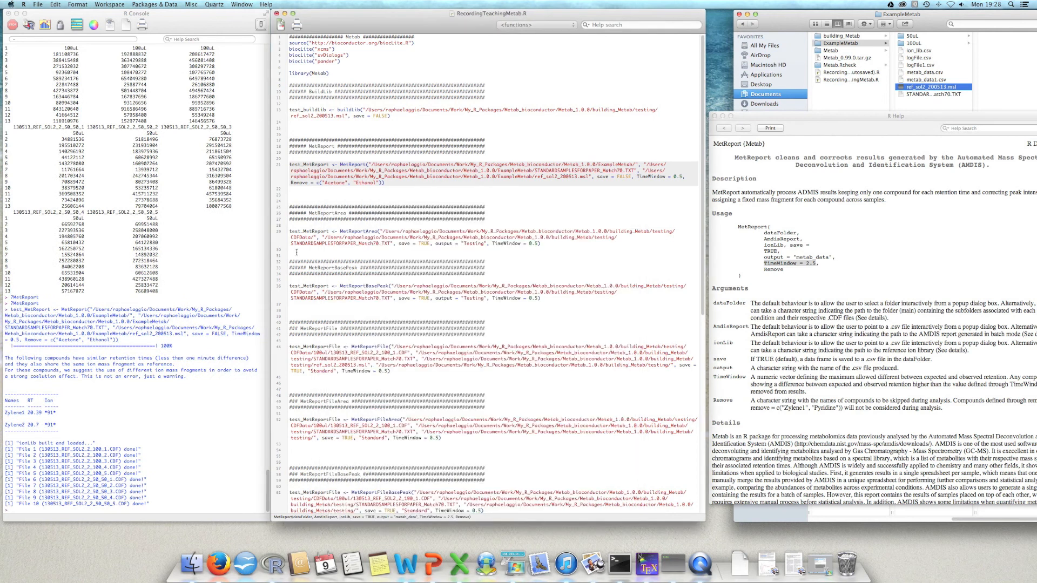
Step: Print the test_MetReport object in the console to inspect the generated report
left_click(125, 457)
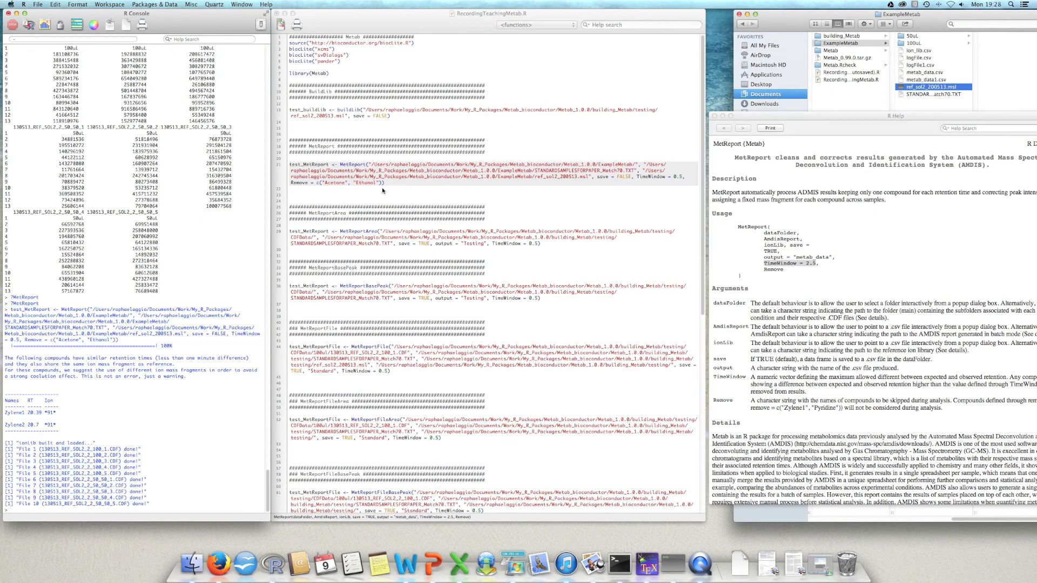
double_click(309, 169)
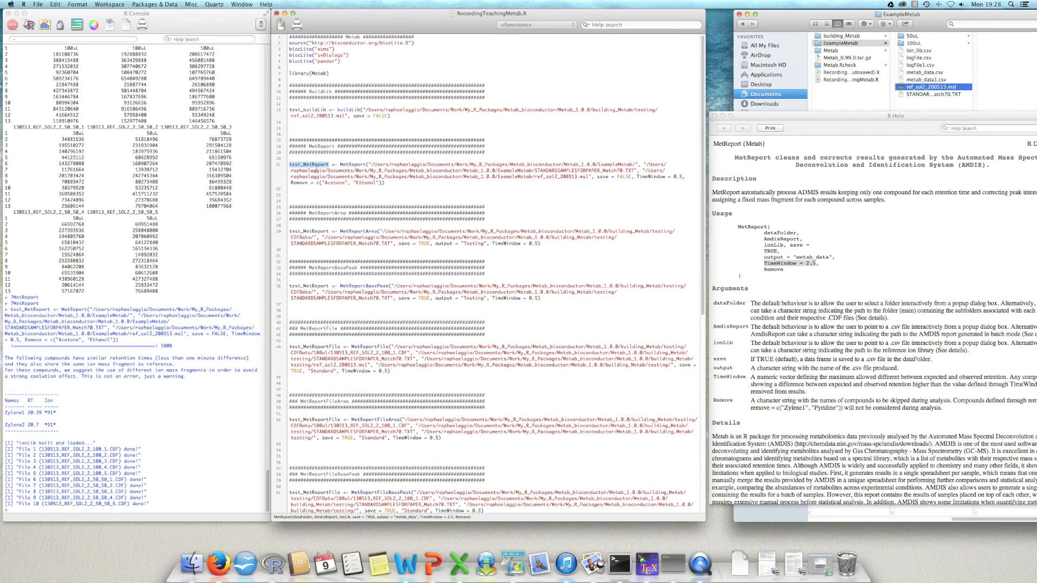
key("super+Return")
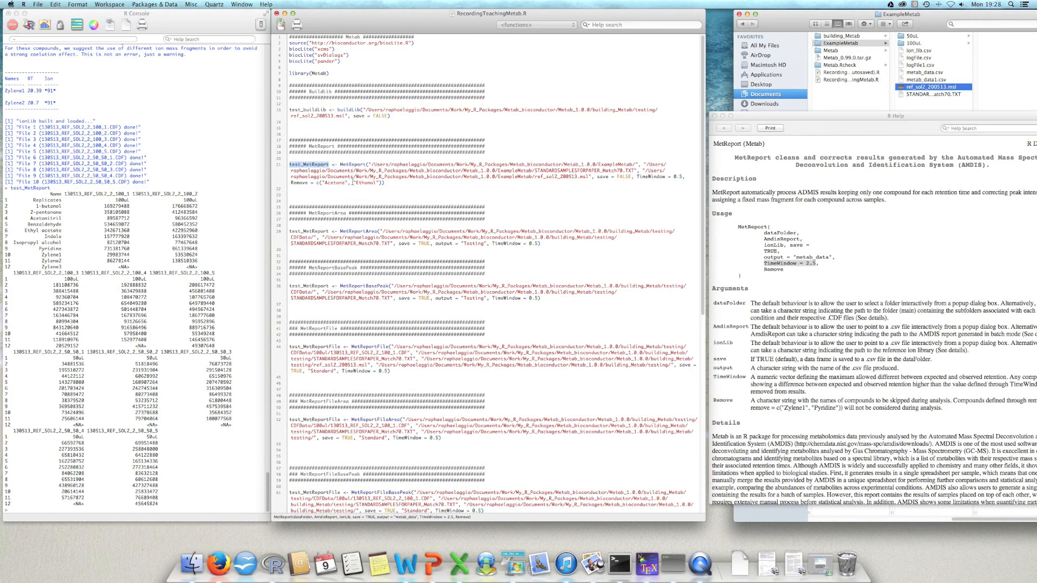
Step: Change the save argument of the MetReport call to TRUE
left_click(384, 182)
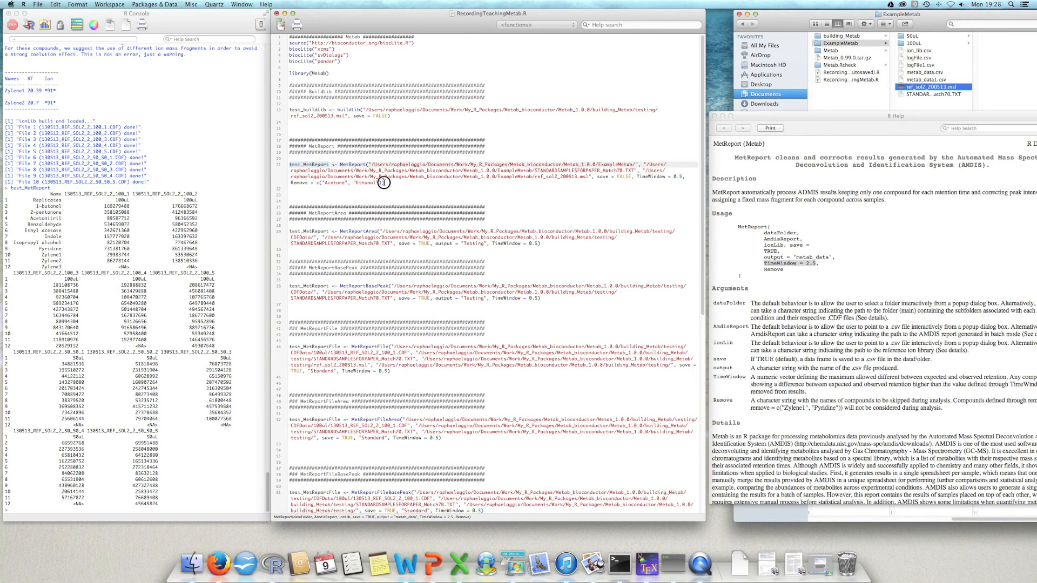
double_click(625, 178)
type("RUE")
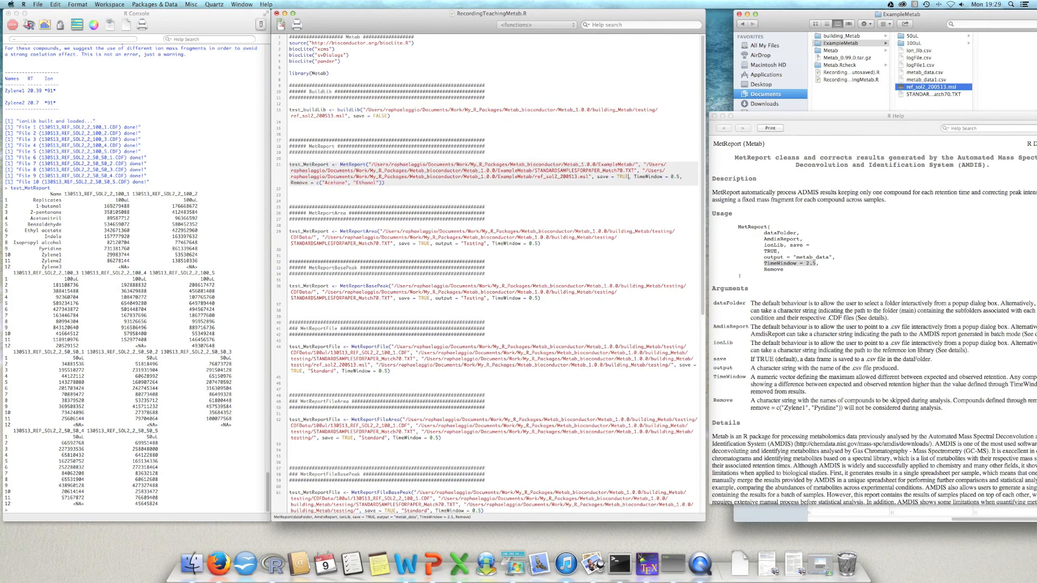
Step: Check the output argument in the help page and add output = "TestingMetab" after the Remove vector in the MetReport call
left_click(786, 251)
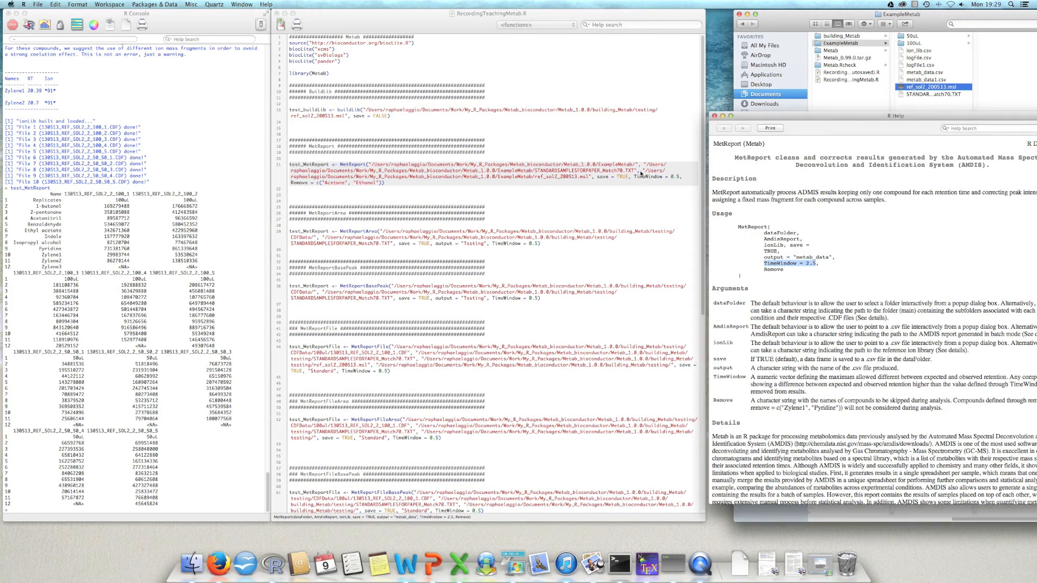
left_click(806, 259)
left_click(381, 183)
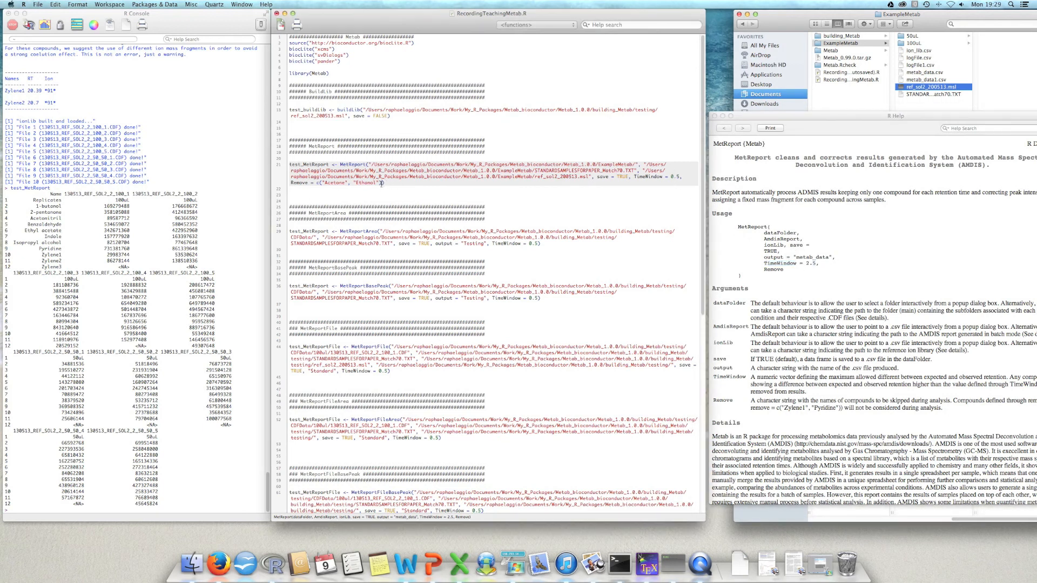
type(", output = \"\"TestingMetab")
Step: Run the MetReport call with saving enabled and output name TestingMetab, and close the chromatogram plot window
key("super+Return")
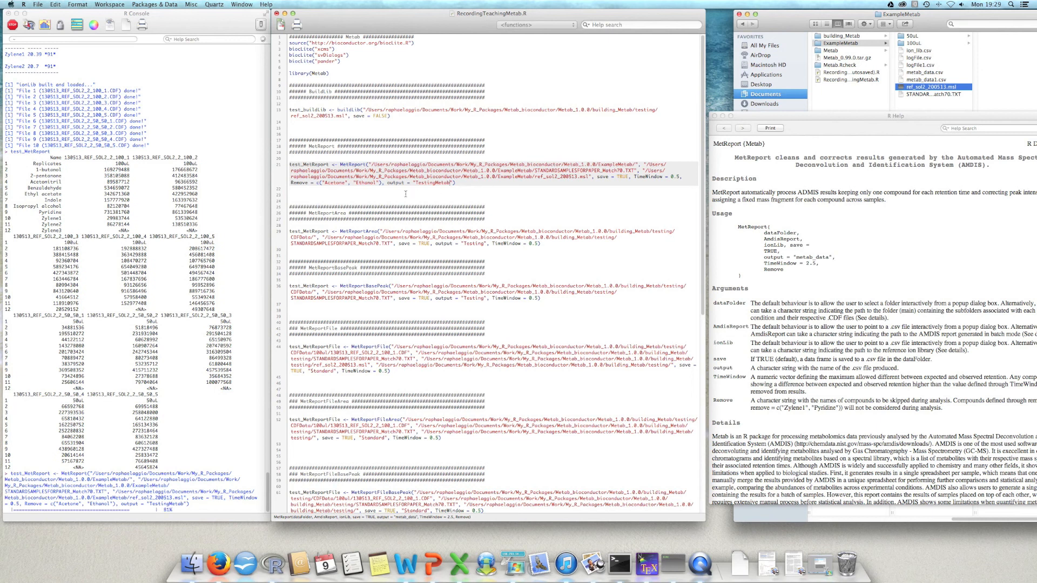
left_click_drag(121, 225, 484, 194)
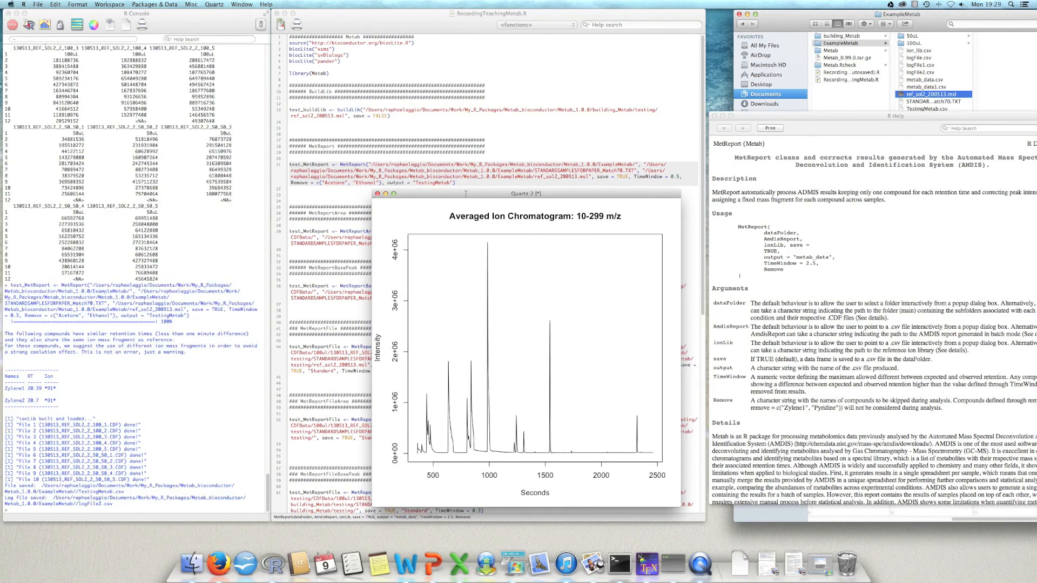
left_click(376, 194)
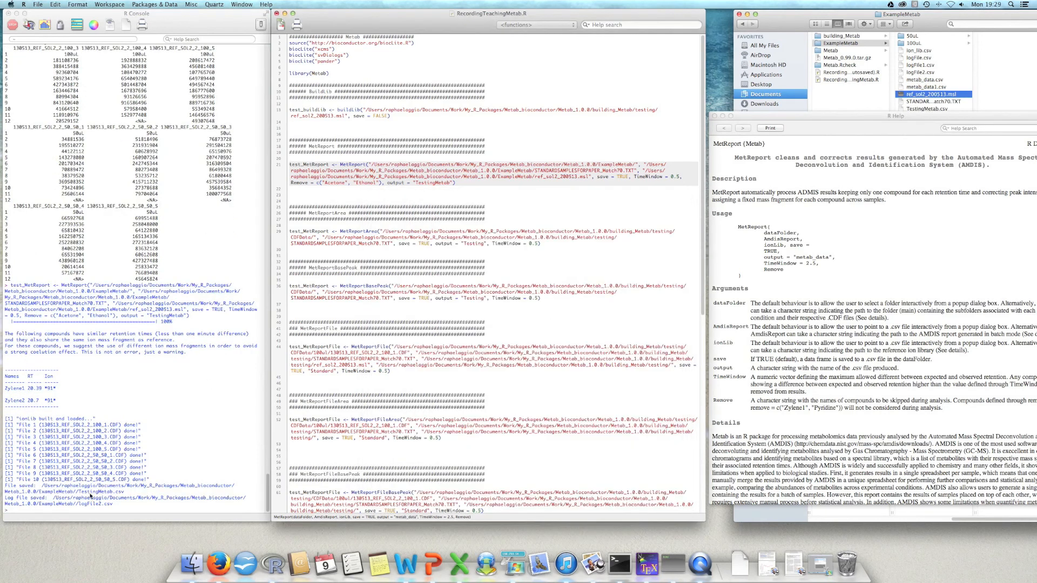
Step: Highlight the saved log file path in the console output and close the MetReport help page
left_click(113, 503)
left_click_drag(117, 502, 51, 492)
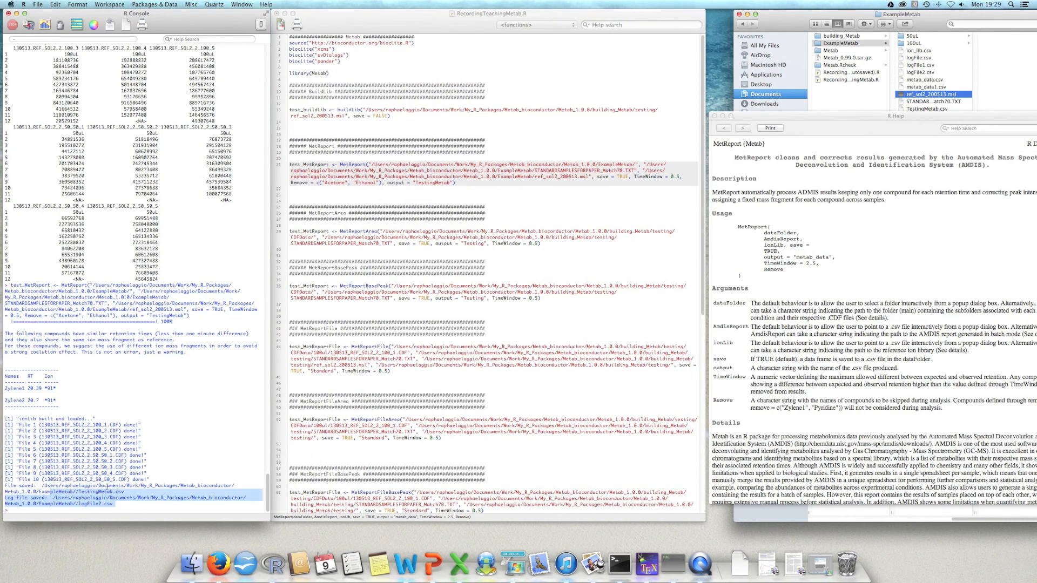
left_click(715, 116)
Step: Switch to the Finder window showing the ExampleMetab folder and open TestingMetab.csv in Excel
left_click_drag(780, 23, 755, 22)
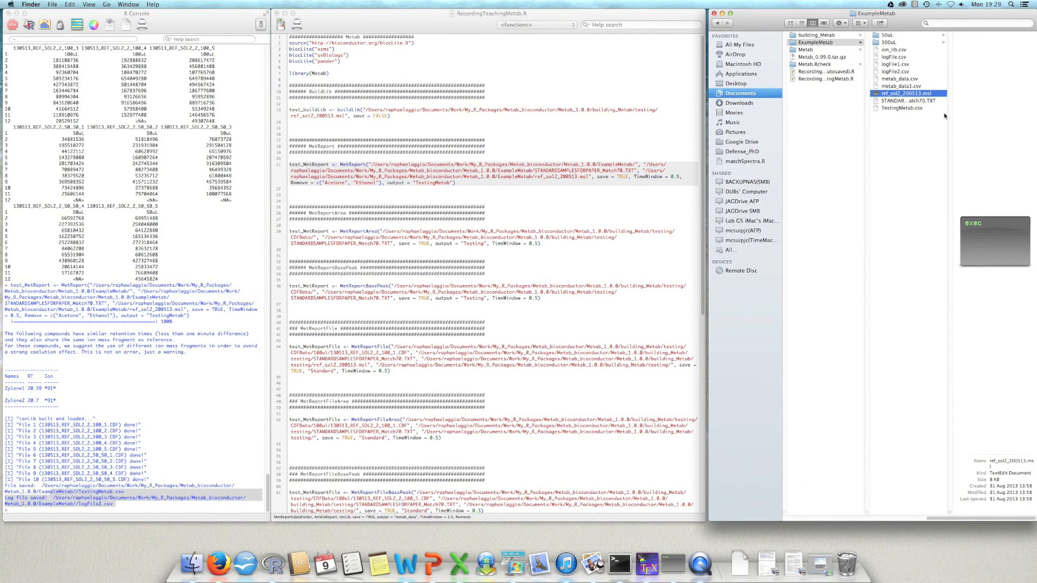
left_click(902, 86)
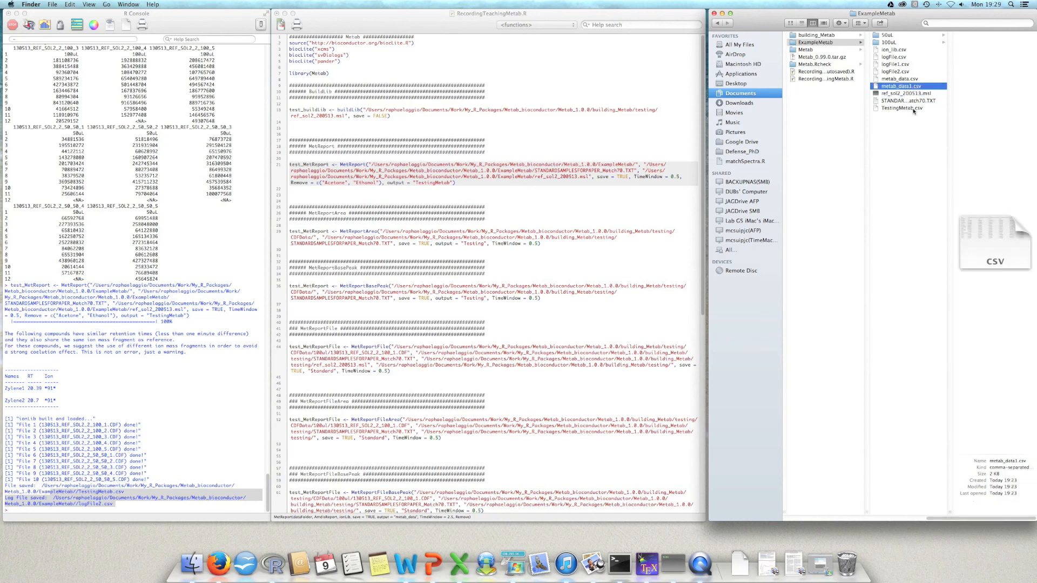
left_click(912, 109)
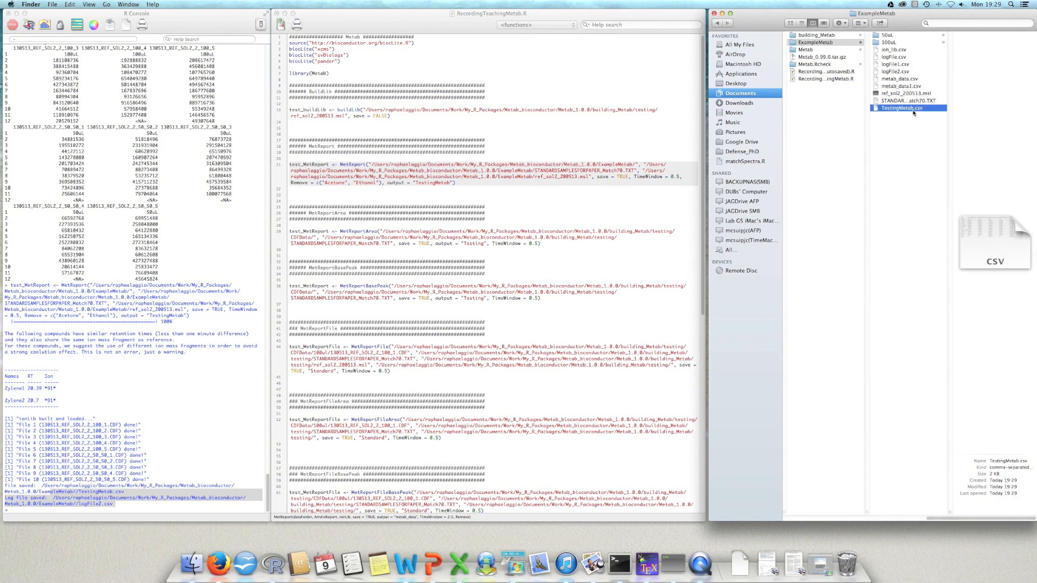
right_click(913, 112)
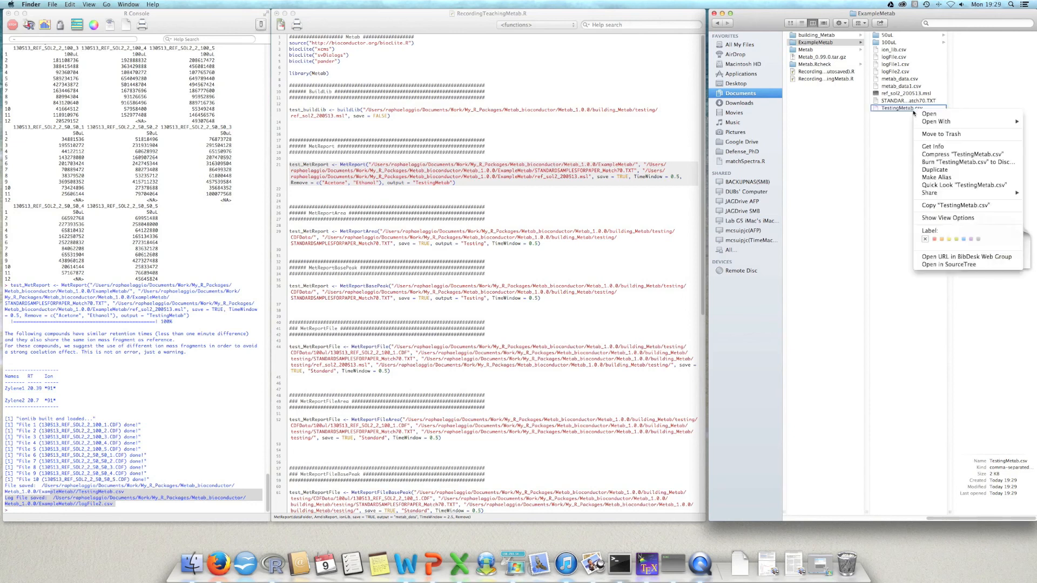
left_click(889, 122)
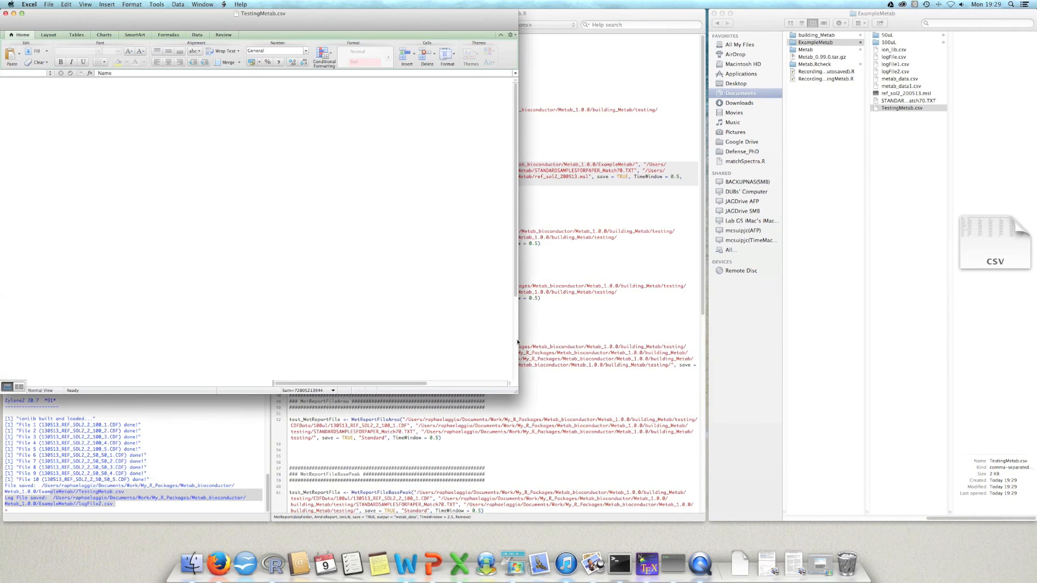
Step: Enlarge the TestingMetab.csv window with a wider column A and set the sheet zoom to 150%
left_click_drag(511, 391, 595, 401)
left_click_drag(38, 82, 161, 70)
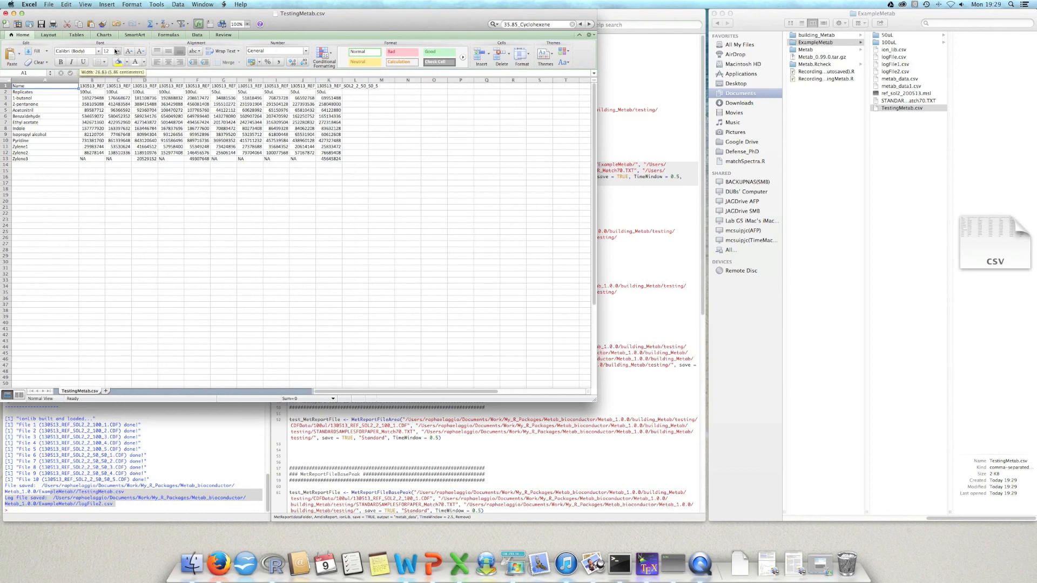
left_click(247, 26)
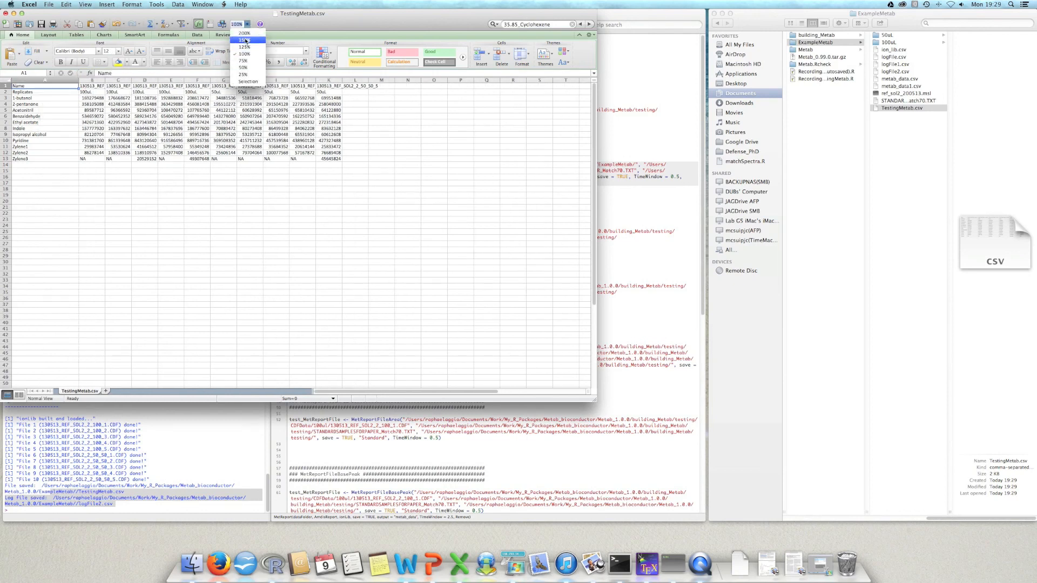
left_click(246, 41)
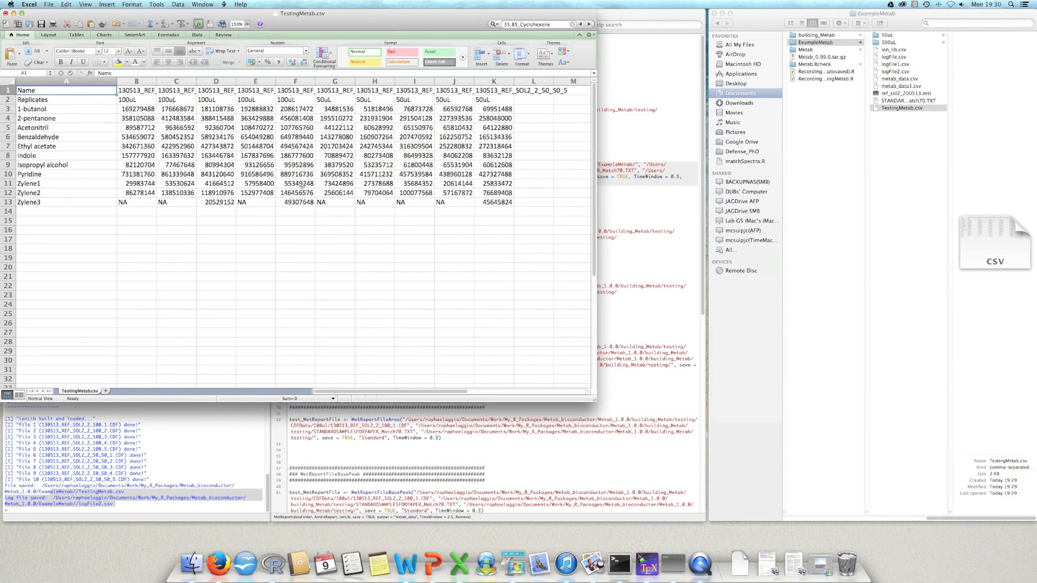
Step: Examine the replicate labels across row 2, from the 100uL samples to the selected 50uL group in G2:K2
left_click(137, 99)
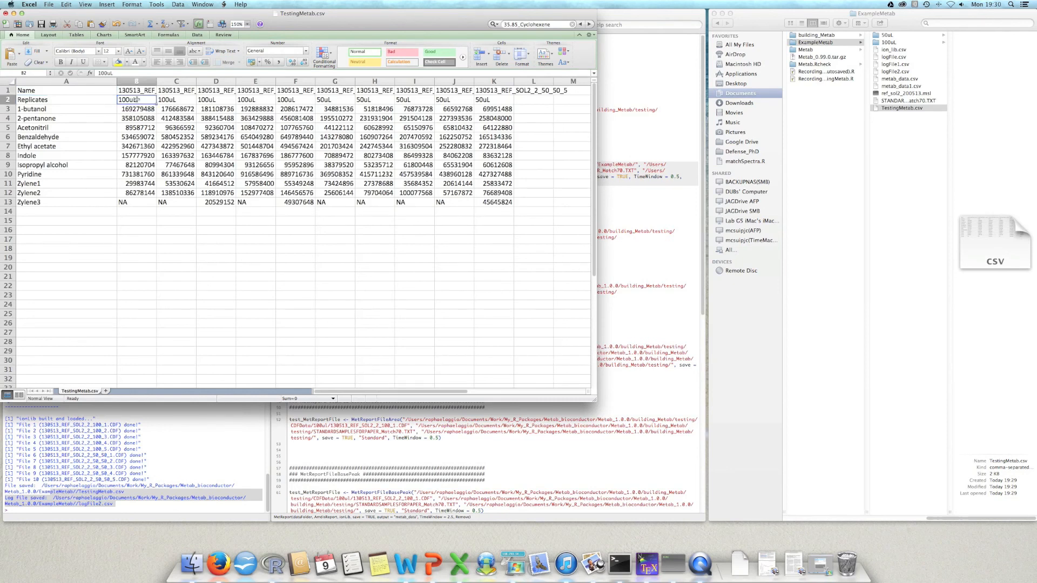
key("Left")
key("Right")
key("Left")
key("Right")
key("Right")
key("Right")
key("Right")
key("Right")
key("Right")
key("Right")
key("Right")
key("Right")
key("Right")
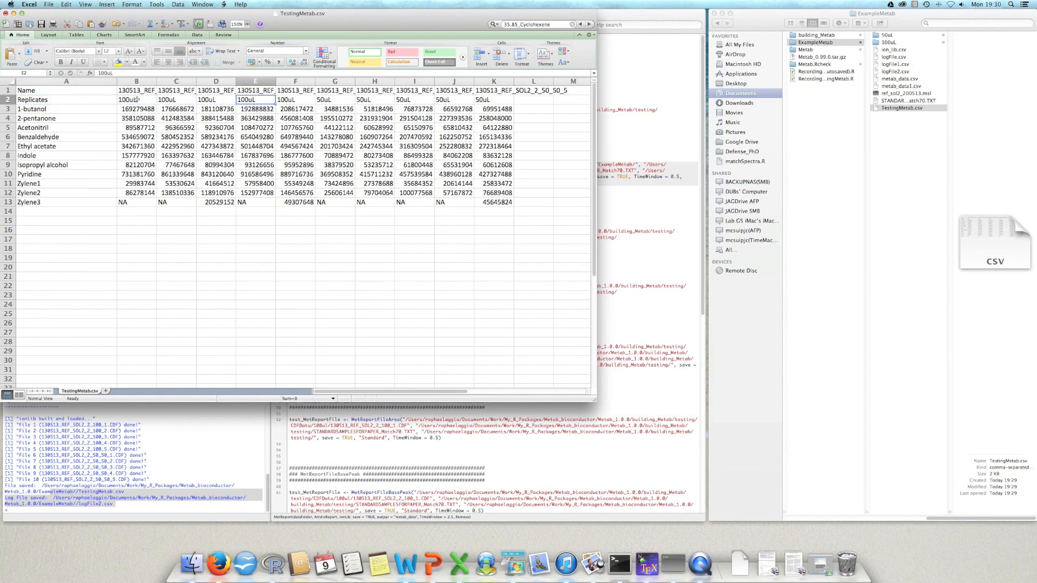
key("shift+Left")
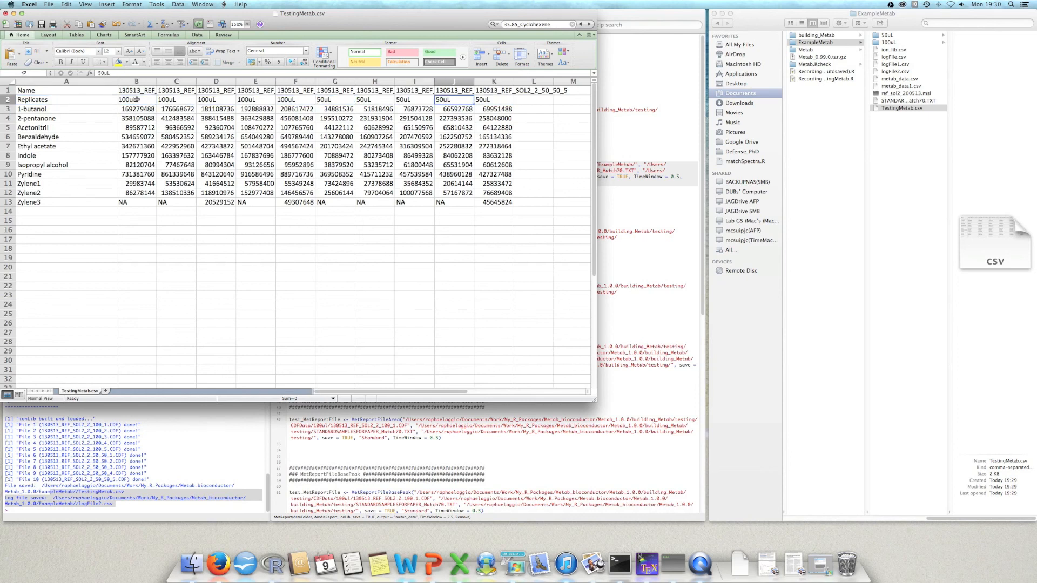
key("shift+Left")
key("shift+Left")
key("shift+Left")
key("shift+Left")
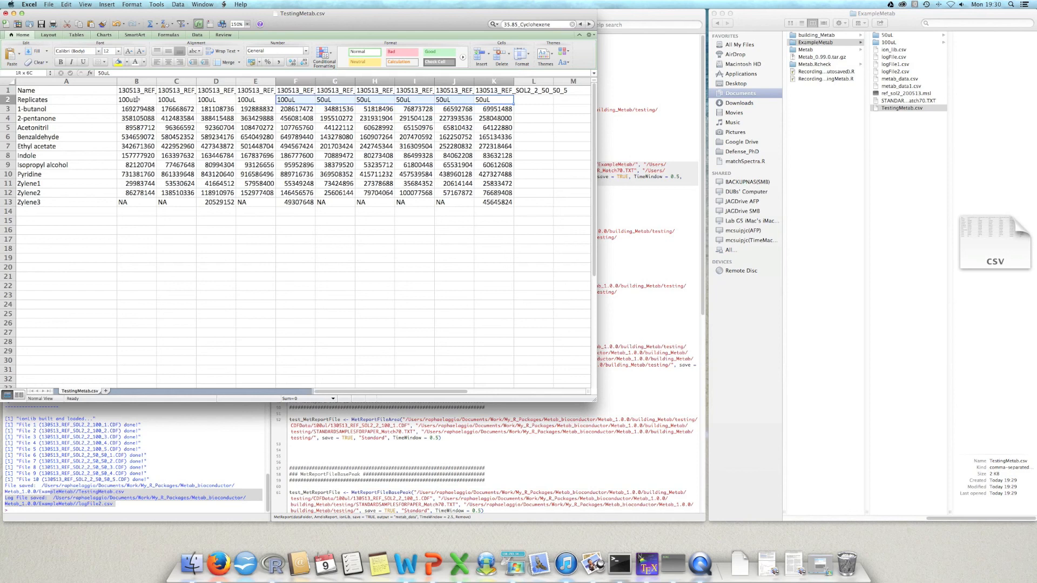
key("shift+Right")
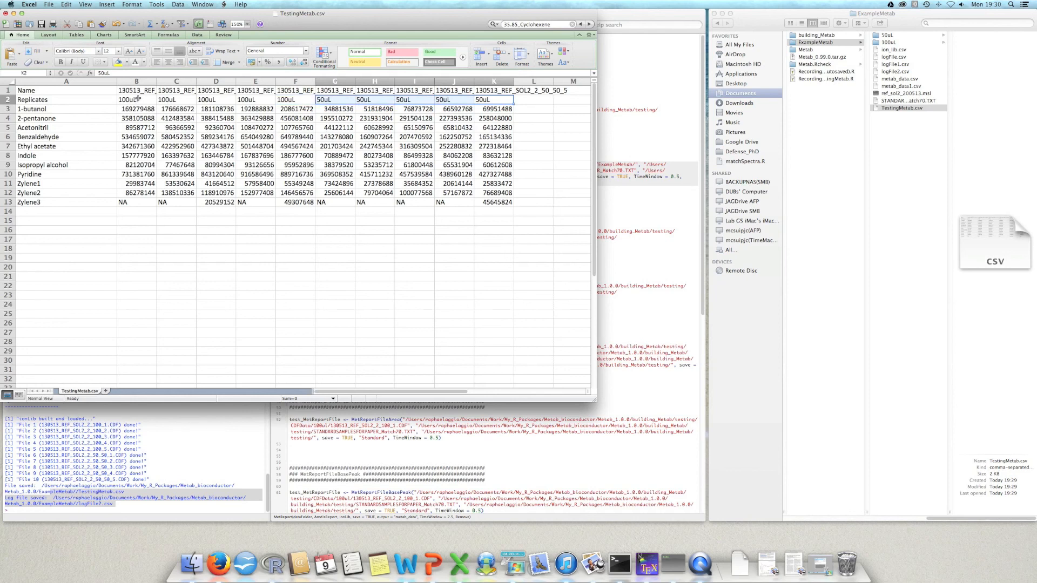
Step: Inspect the 100uL sample columns B to F, the Indole value in H8 and the compound name in A5
left_click(300, 80)
left_click_drag(299, 79, 133, 80)
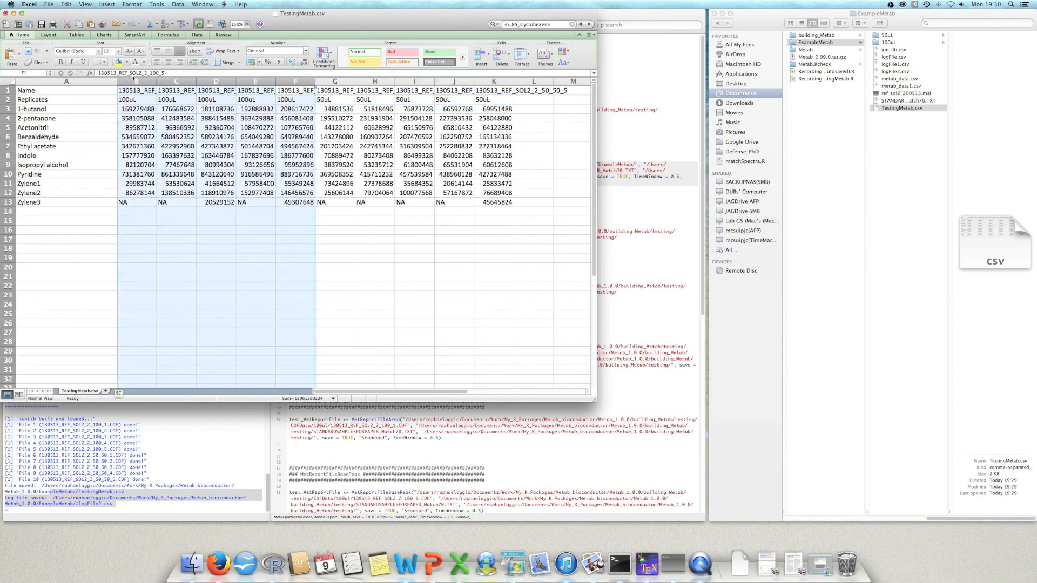
left_click(375, 155)
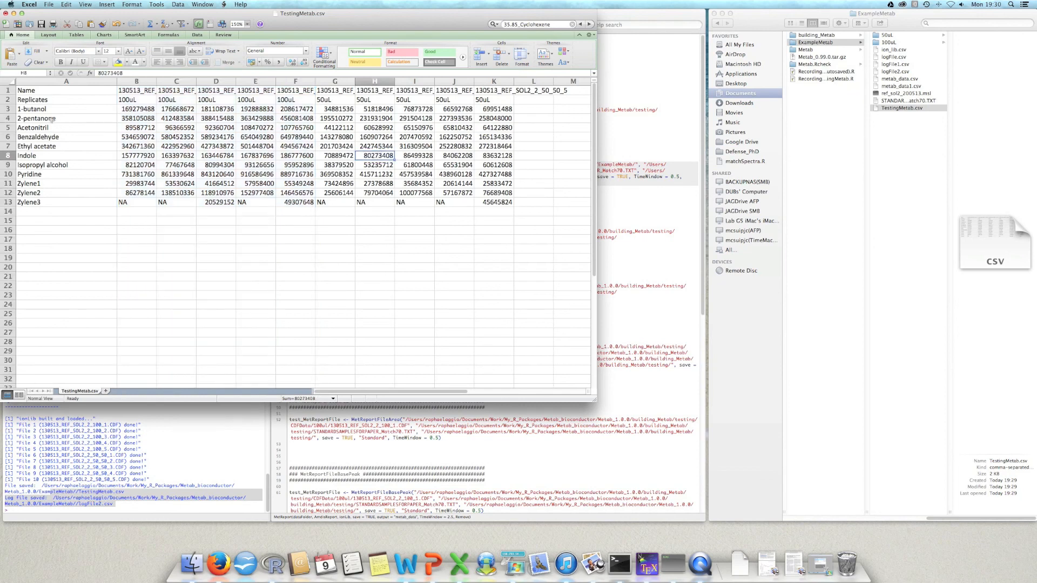
left_click(49, 129)
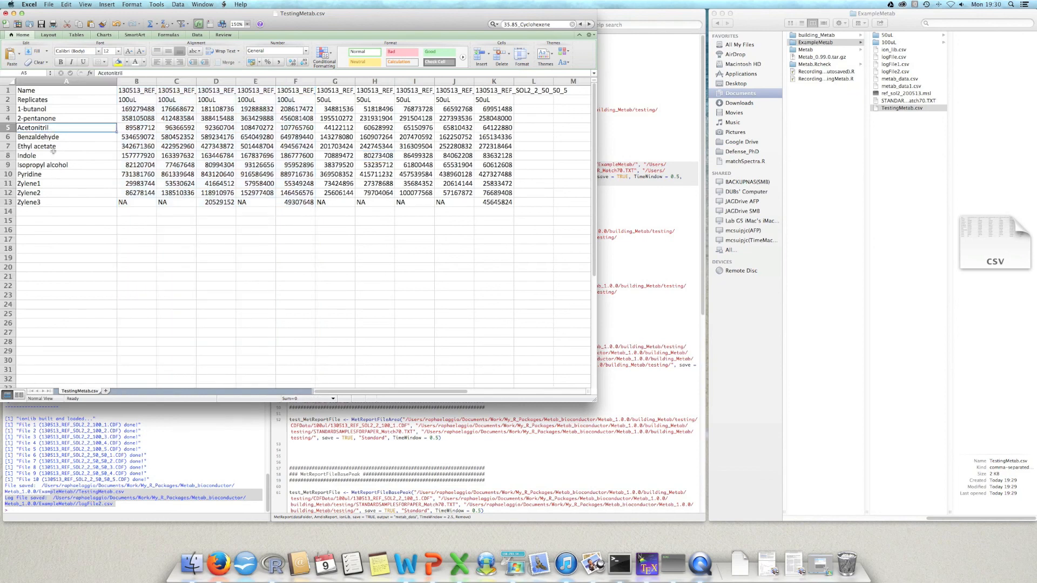